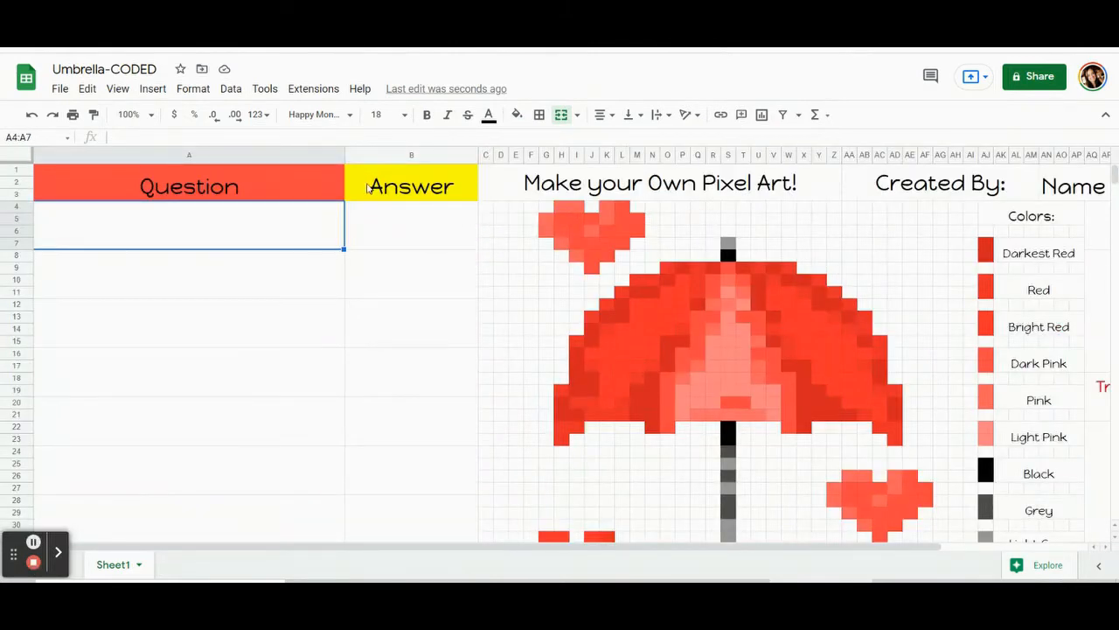
# Set the sheet zoom to 75% and enter the first question 3 x 3 with the answer 9
pyautogui.click(142, 114)
pyautogui.click(133, 167)
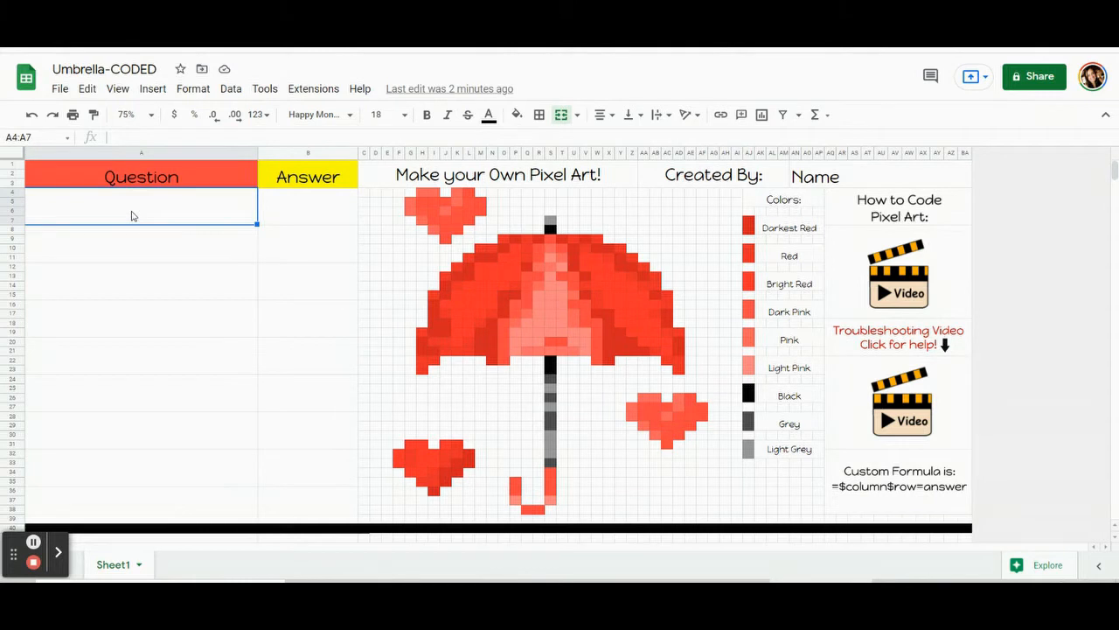
pyautogui.write('3 x 3')
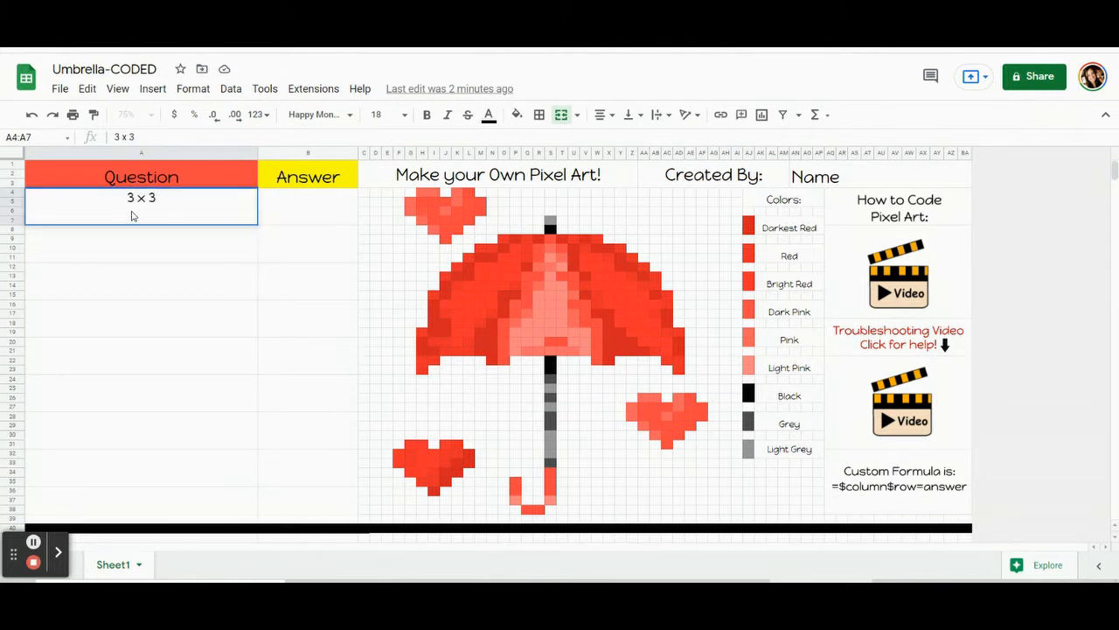
pyautogui.press('Tab')
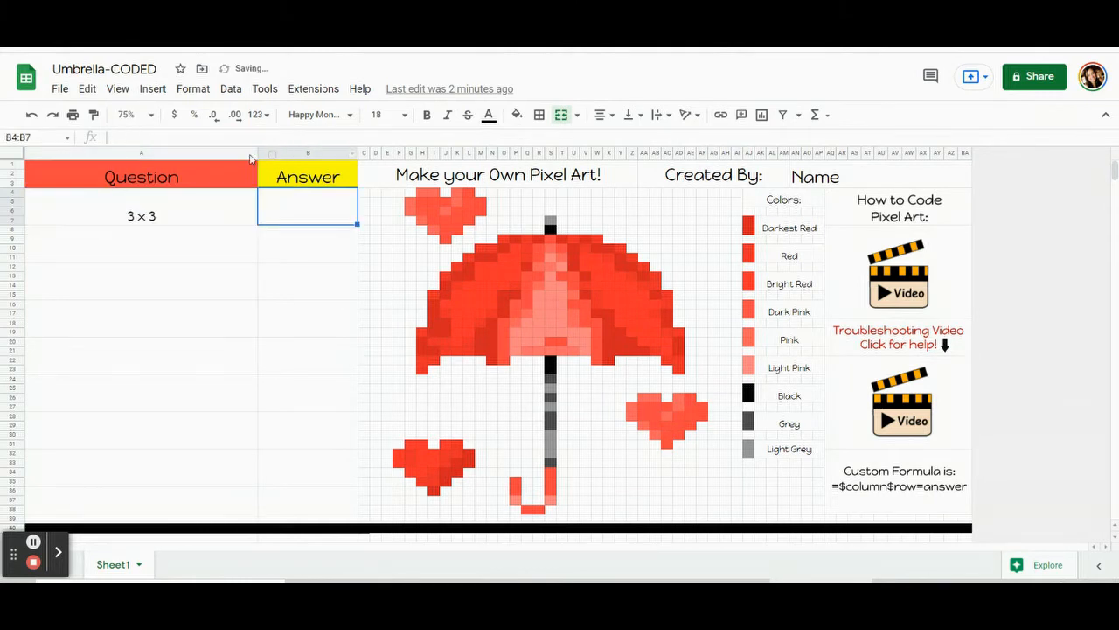
pyautogui.moveTo(257, 155); pyautogui.dragTo(276, 158)
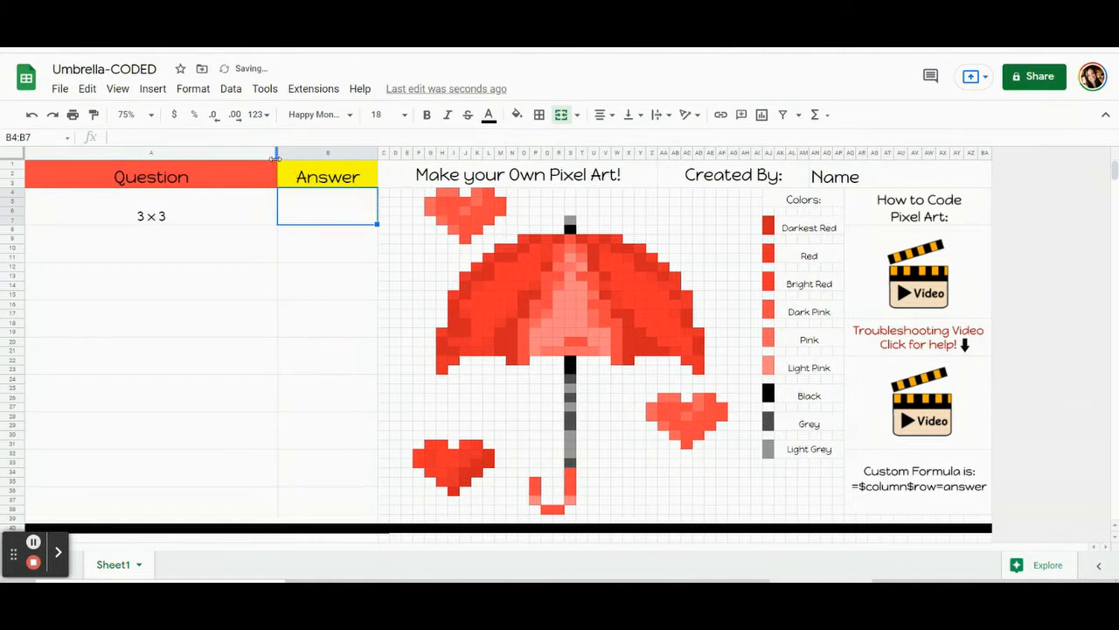
pyautogui.hotkey('ctrl', 'z')
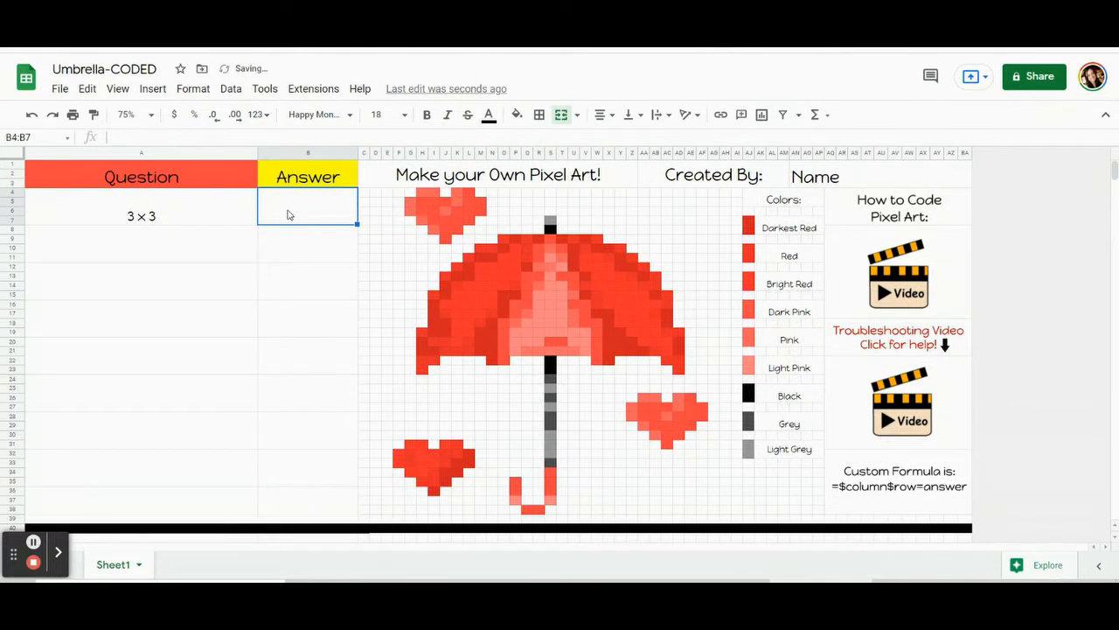
pyautogui.write('9')
# Enter 4 x 2 as the second question and 8 as its answer
pyautogui.click(227, 251)
pyautogui.write('4 x 2')
pyautogui.click(310, 253)
pyautogui.write('8')
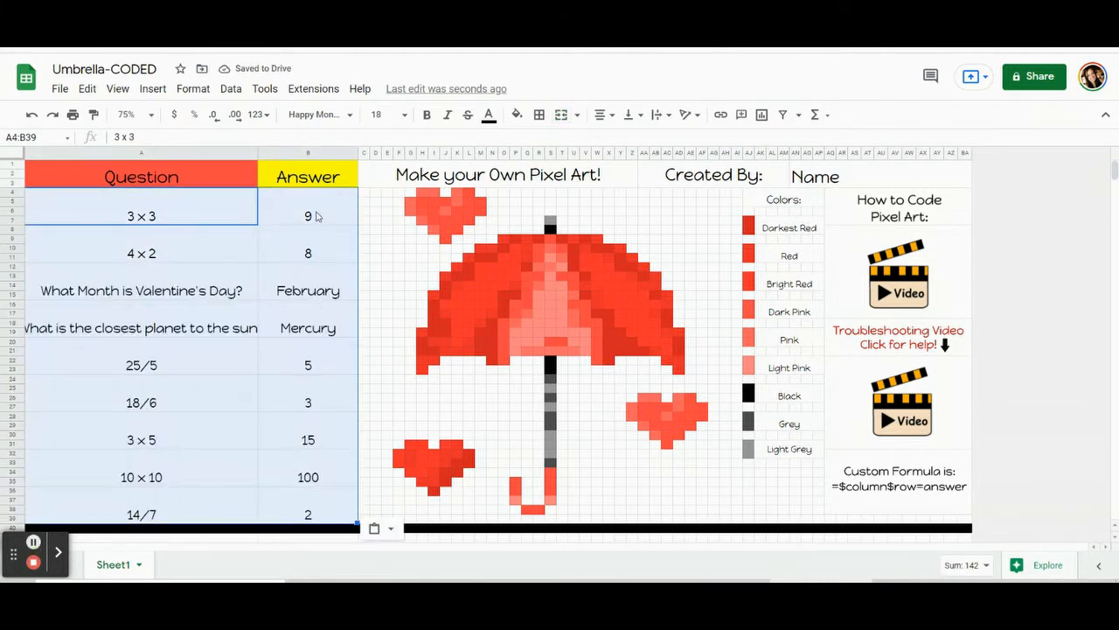
# Go through the merged cells in the Answer column and check the cell reference of each answer
pyautogui.click(316, 216)
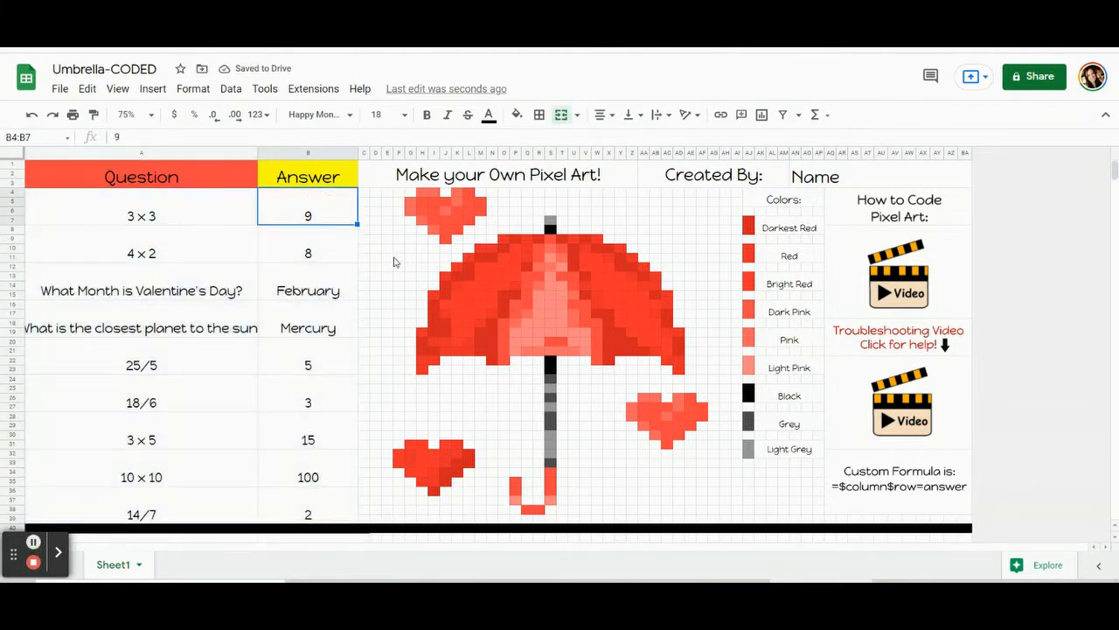
pyautogui.click(313, 254)
pyautogui.click(313, 285)
pyautogui.click(308, 326)
pyautogui.click(306, 368)
pyautogui.click(305, 396)
pyautogui.click(302, 434)
pyautogui.click(305, 489)
pyautogui.click(325, 212)
pyautogui.click(330, 217)
pyautogui.click(333, 216)
pyautogui.click(349, 203)
pyautogui.click(353, 251)
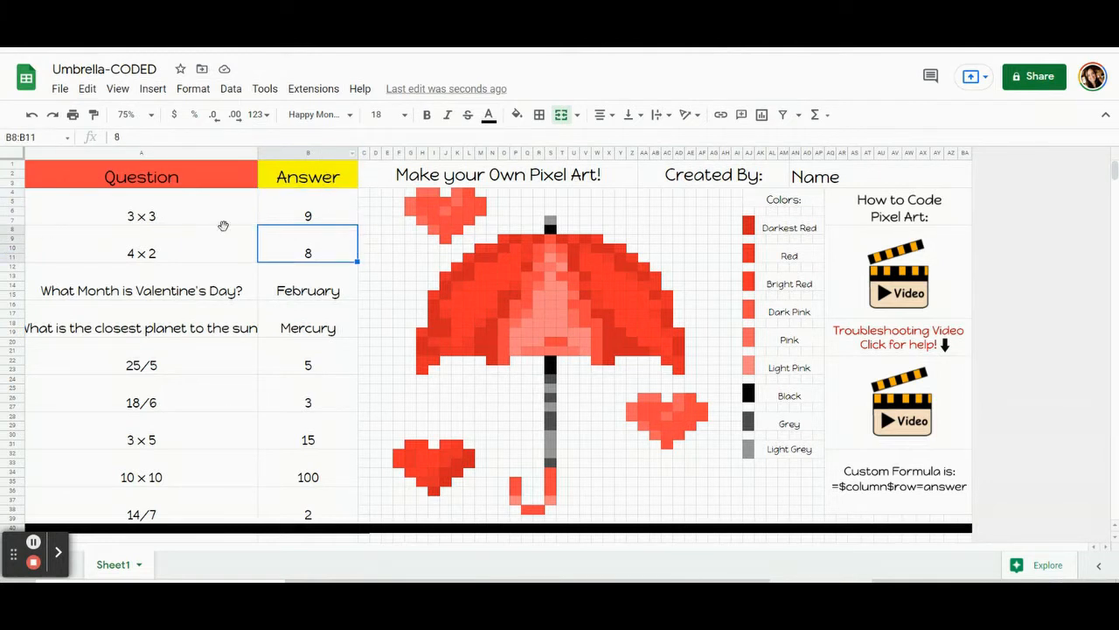
pyautogui.click(328, 290)
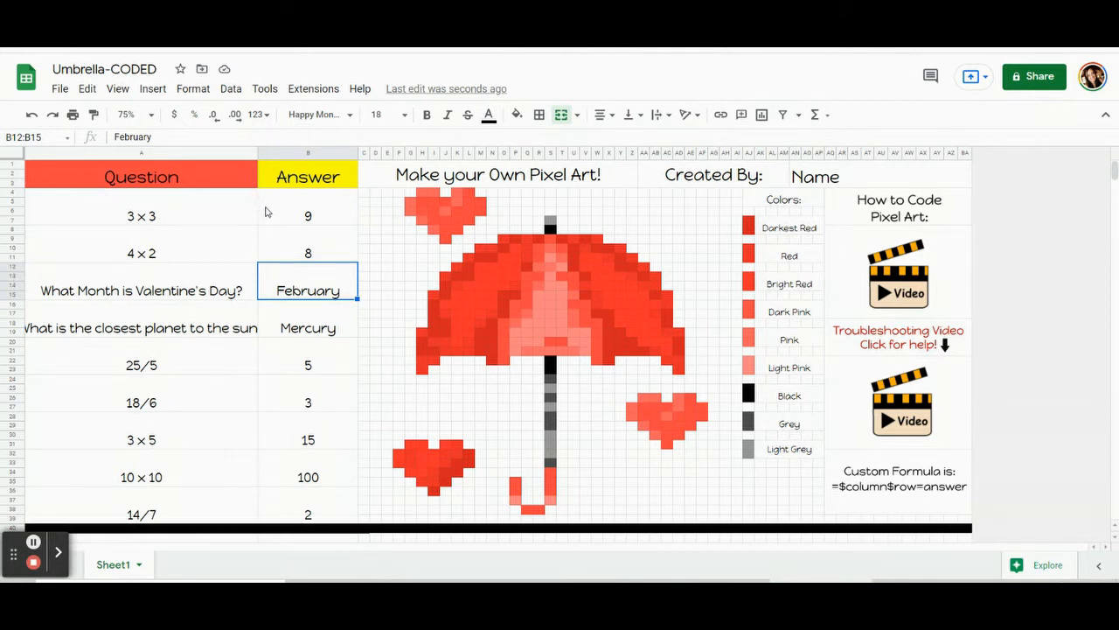
pyautogui.click(284, 254)
pyautogui.click(309, 209)
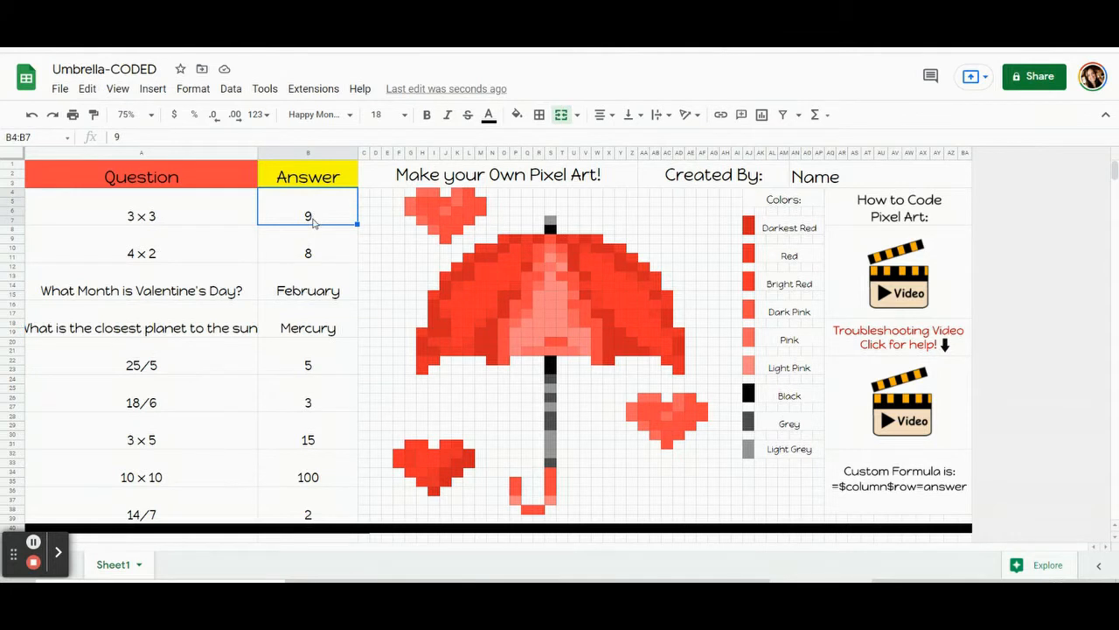
pyautogui.press('Down')
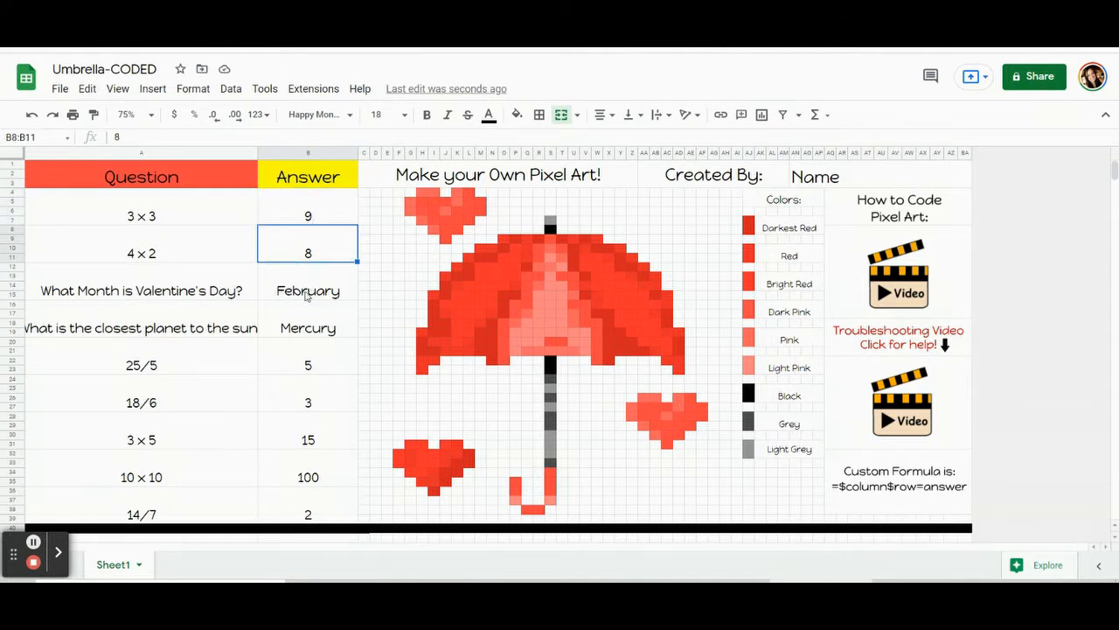
pyautogui.press('Down')
pyautogui.click(311, 209)
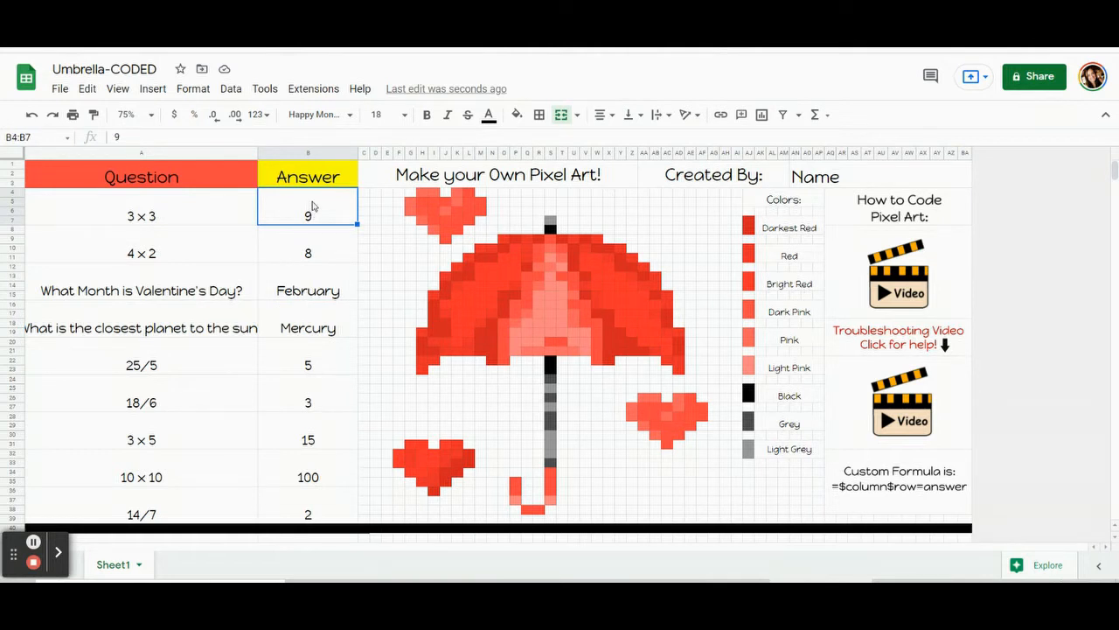
# Examine the custom formula pattern note and compare it with the references of the first three answer cells
pyautogui.moveTo(965, 481)
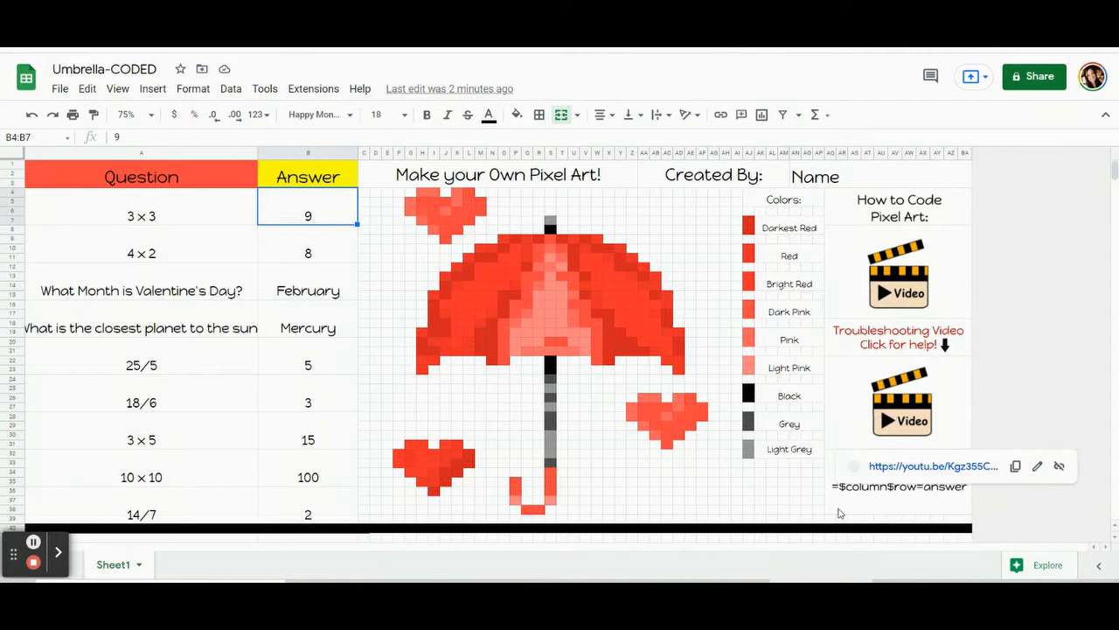
pyautogui.click(887, 505)
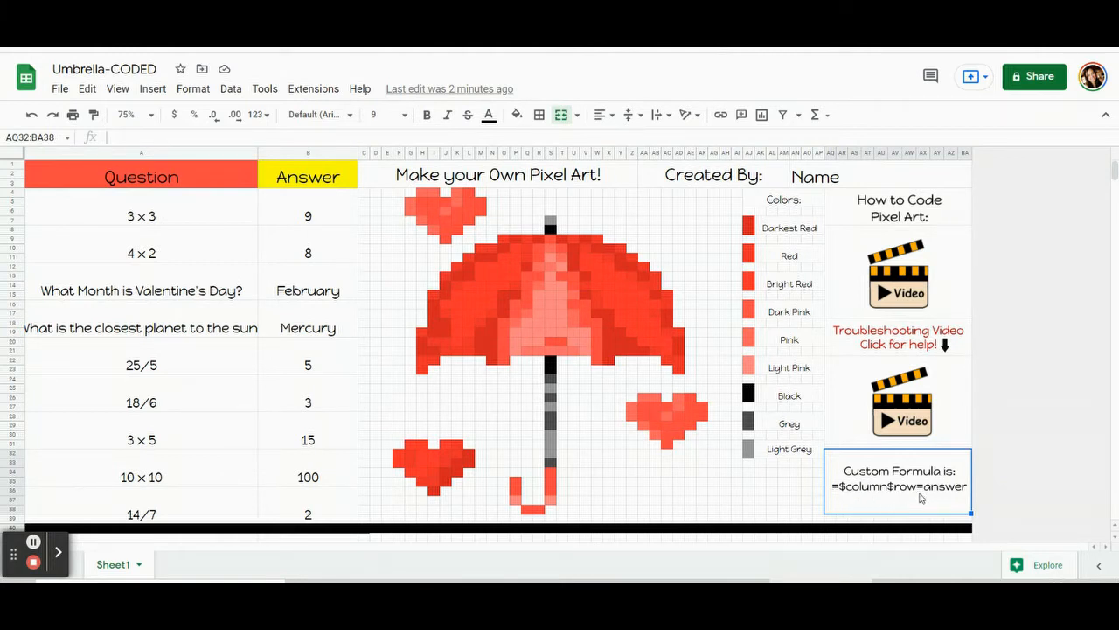
pyautogui.click(330, 216)
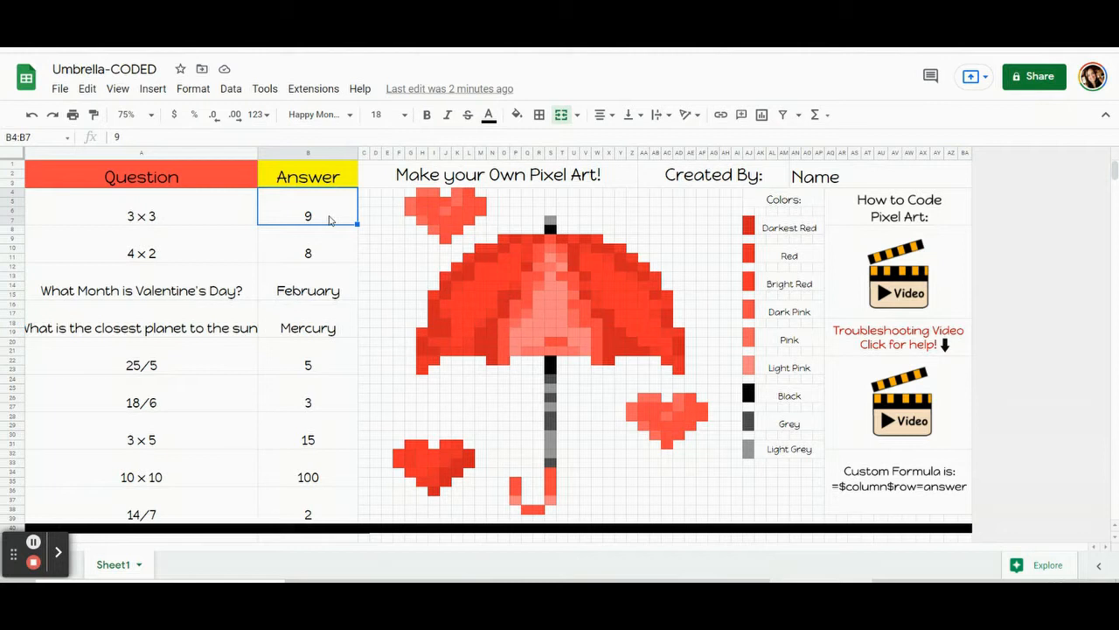
pyautogui.click(323, 261)
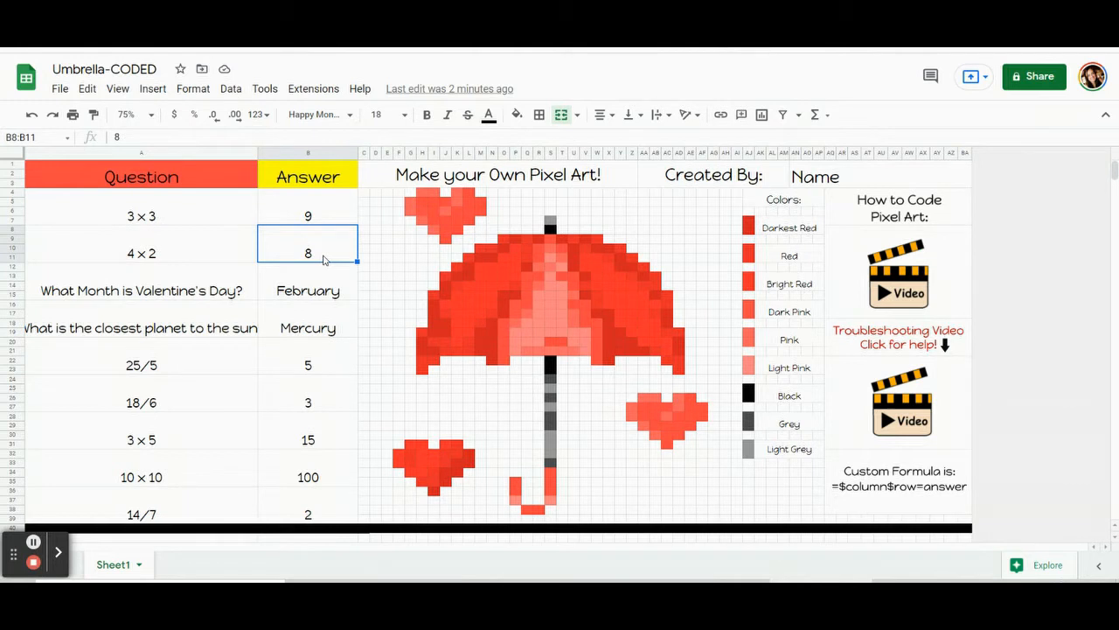
pyautogui.click(313, 288)
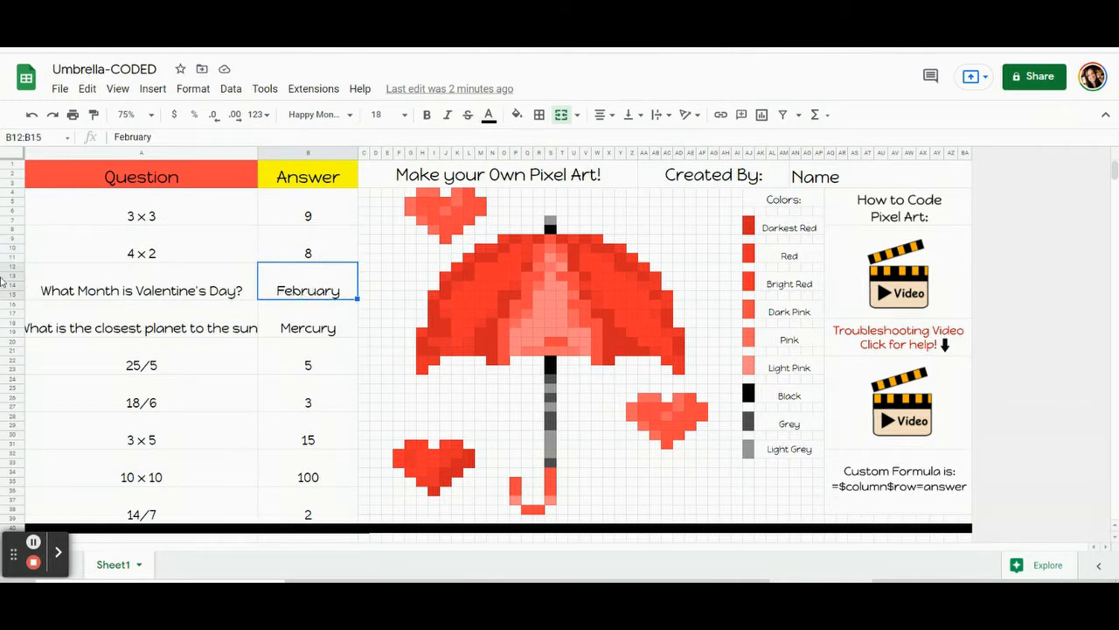
# Start a conditional formatting rule for the first answer cell, B4:B7
pyautogui.click(323, 220)
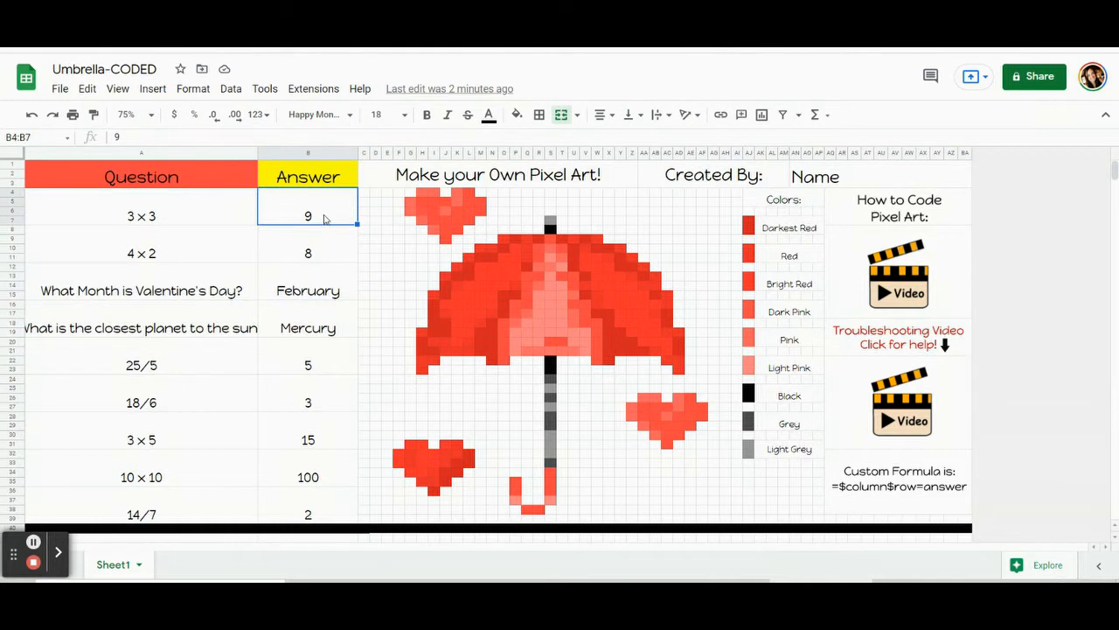
pyautogui.click(326, 217)
pyautogui.click(194, 88)
pyautogui.click(231, 338)
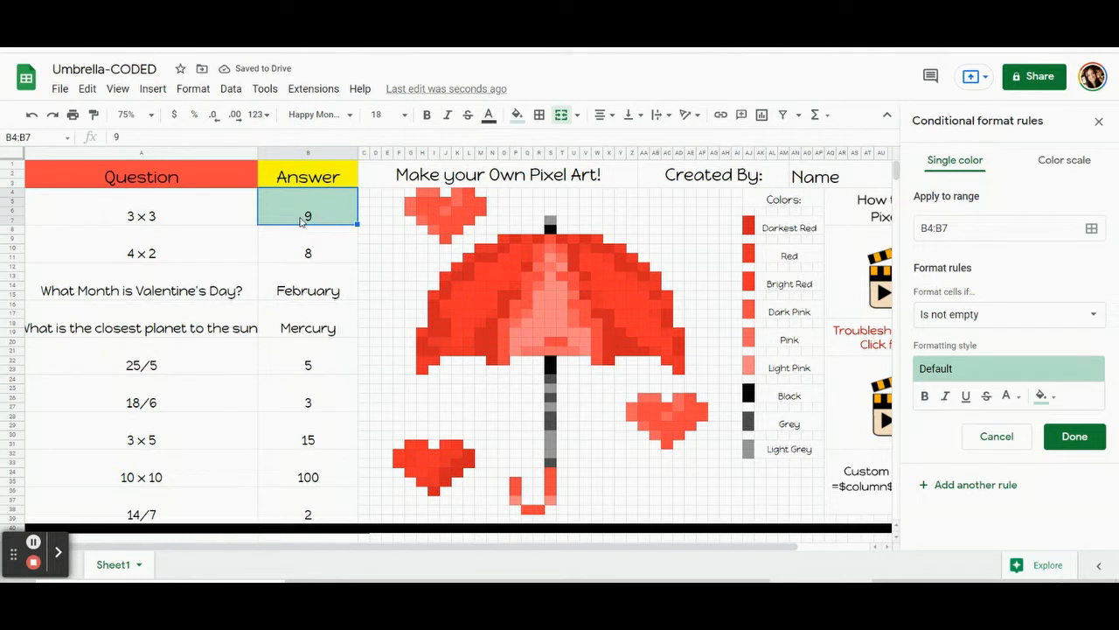
# Check which custom fill color the darkest red umbrella pixel X17 uses, returning to the first answer cell
pyautogui.click(1052, 403)
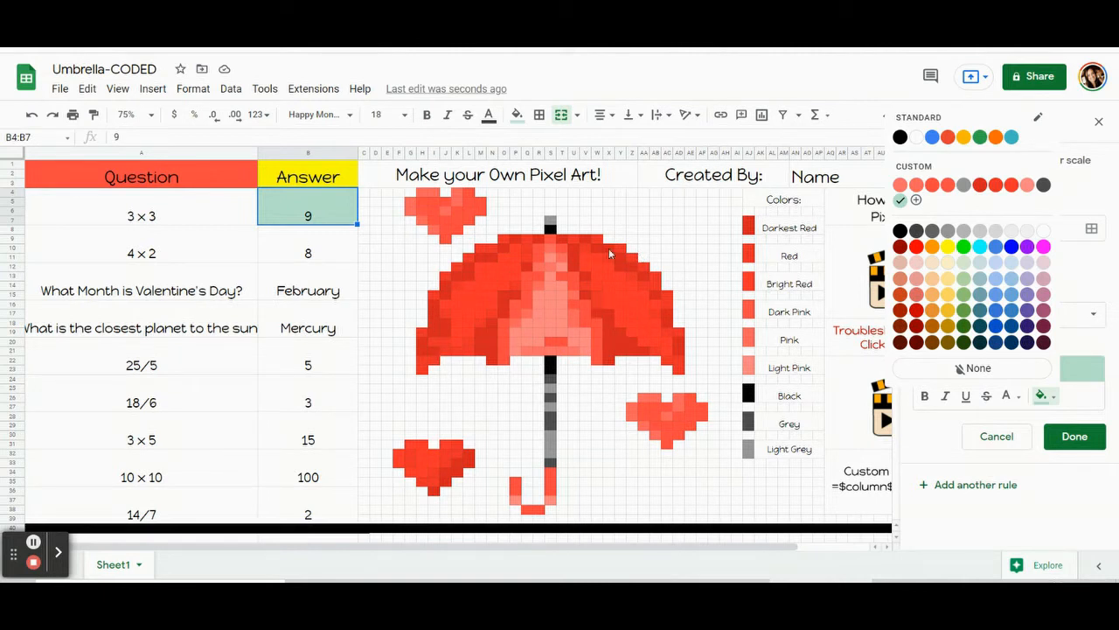
pyautogui.click(609, 315)
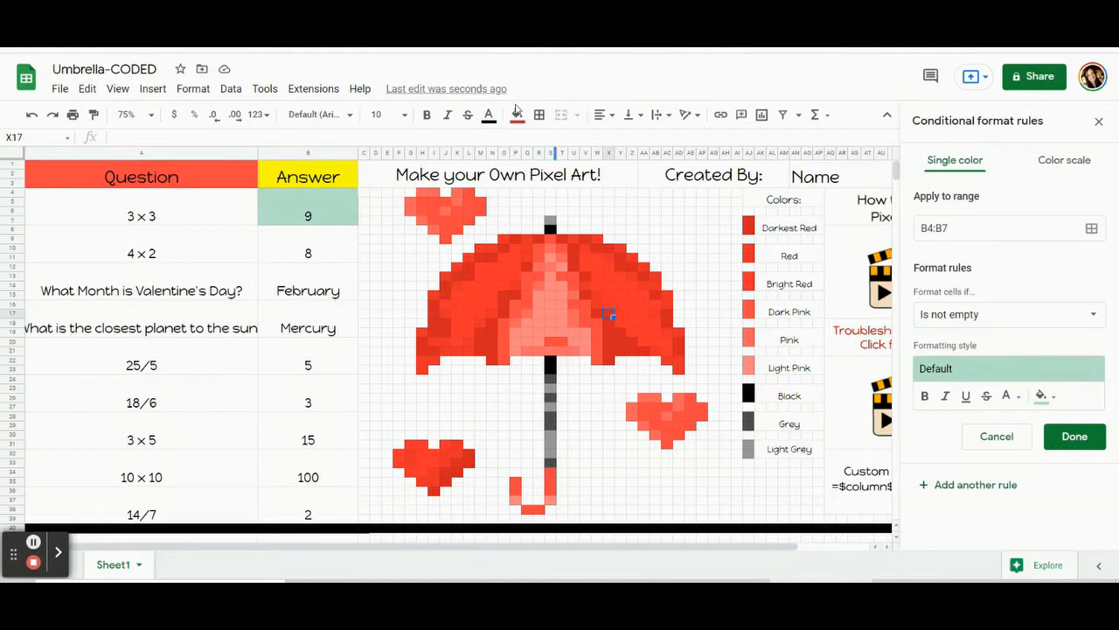
pyautogui.click(517, 116)
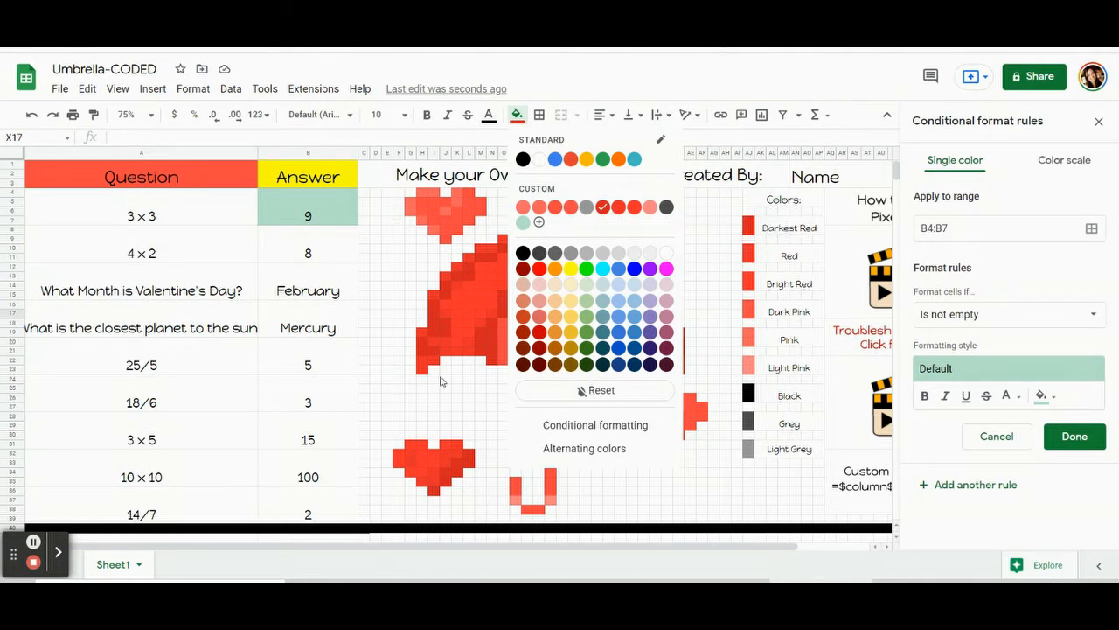
pyautogui.click(302, 212)
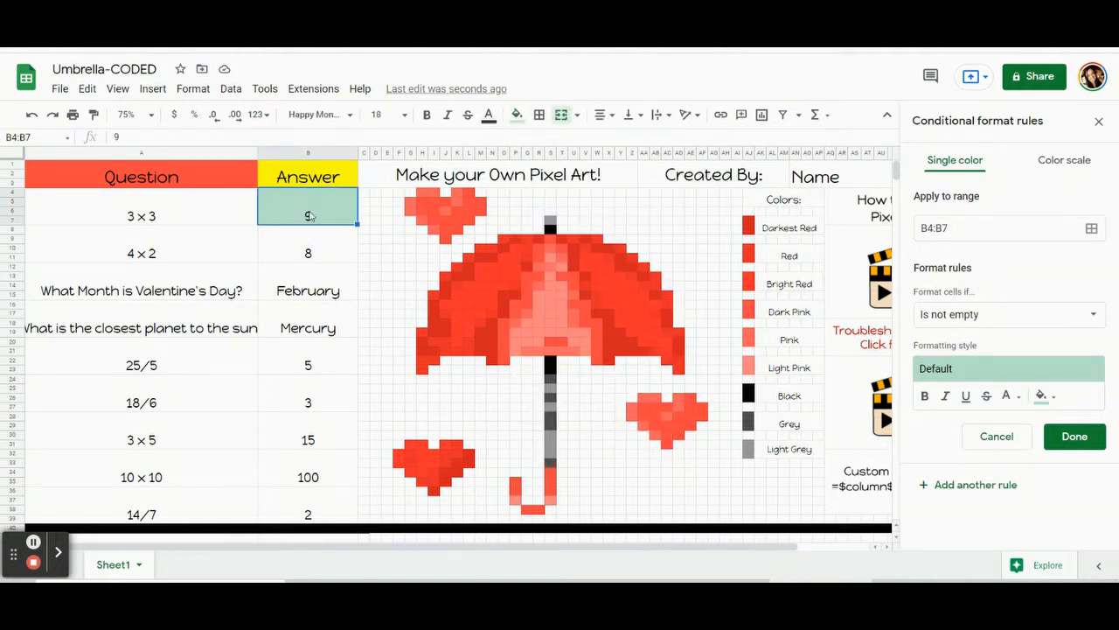
# Give the B4:B7 rule the darkest red custom fill and set its condition to Custom formula is
pyautogui.click(1047, 398)
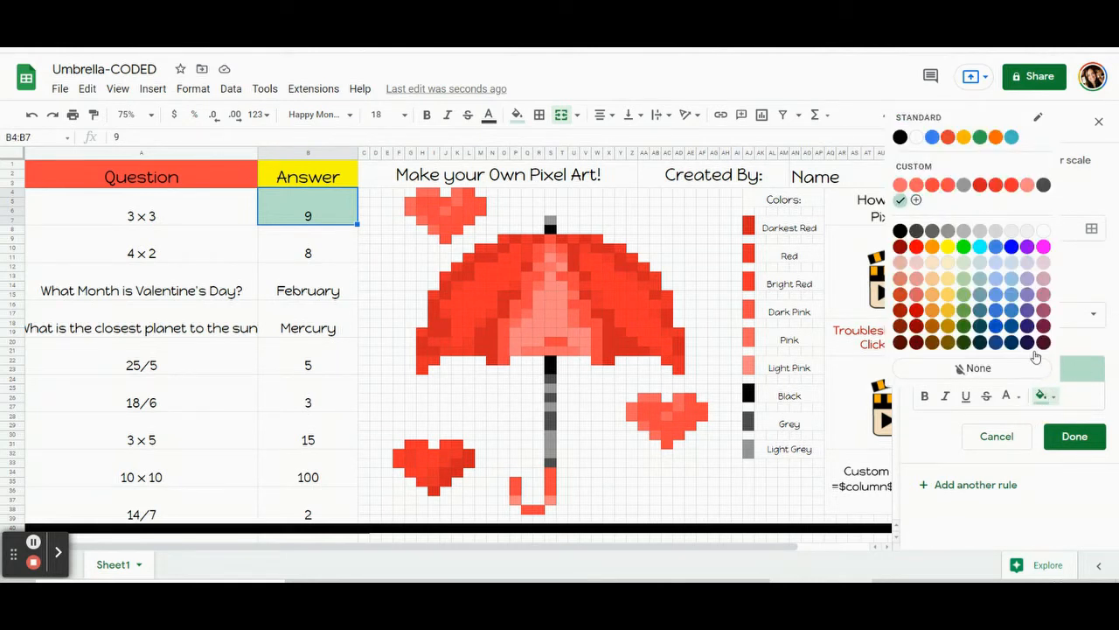
pyautogui.click(983, 189)
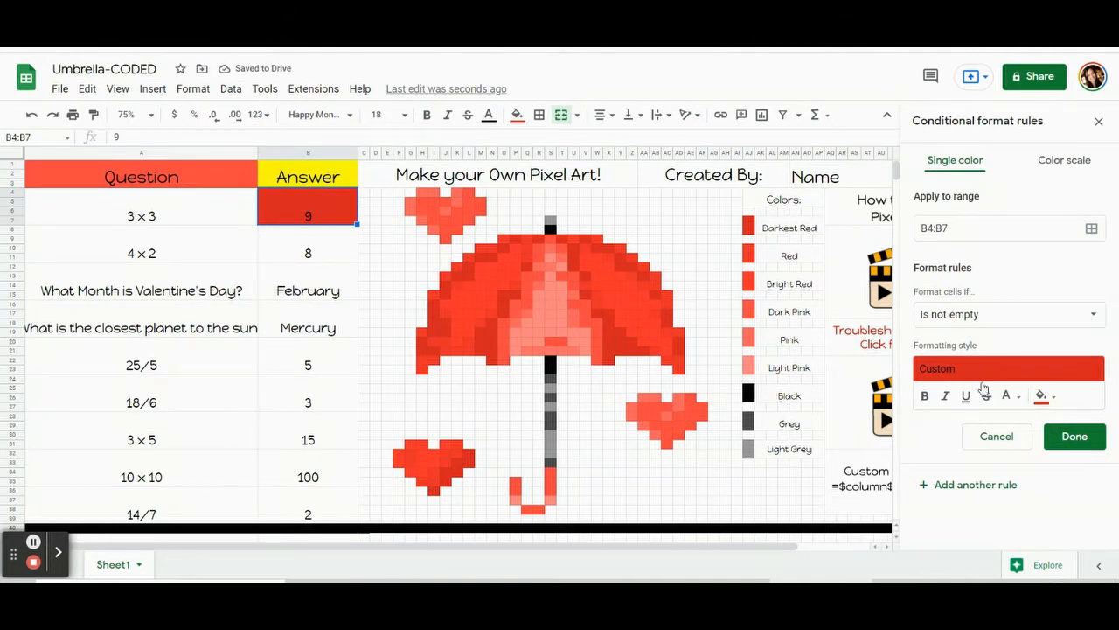
pyautogui.click(988, 324)
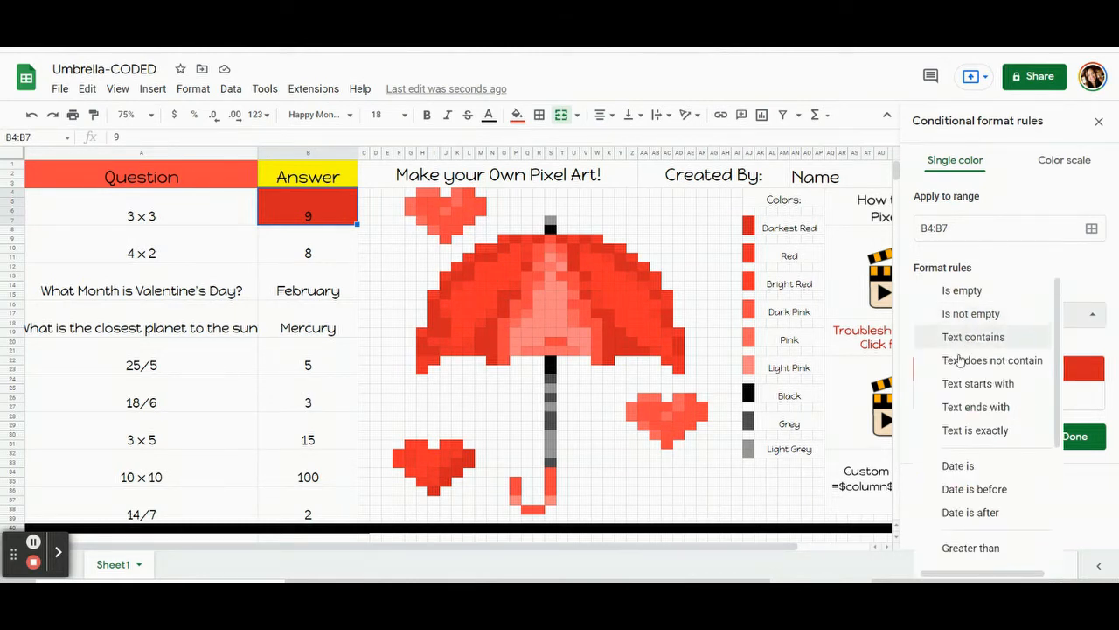
pyautogui.scroll(-3, 957, 358)
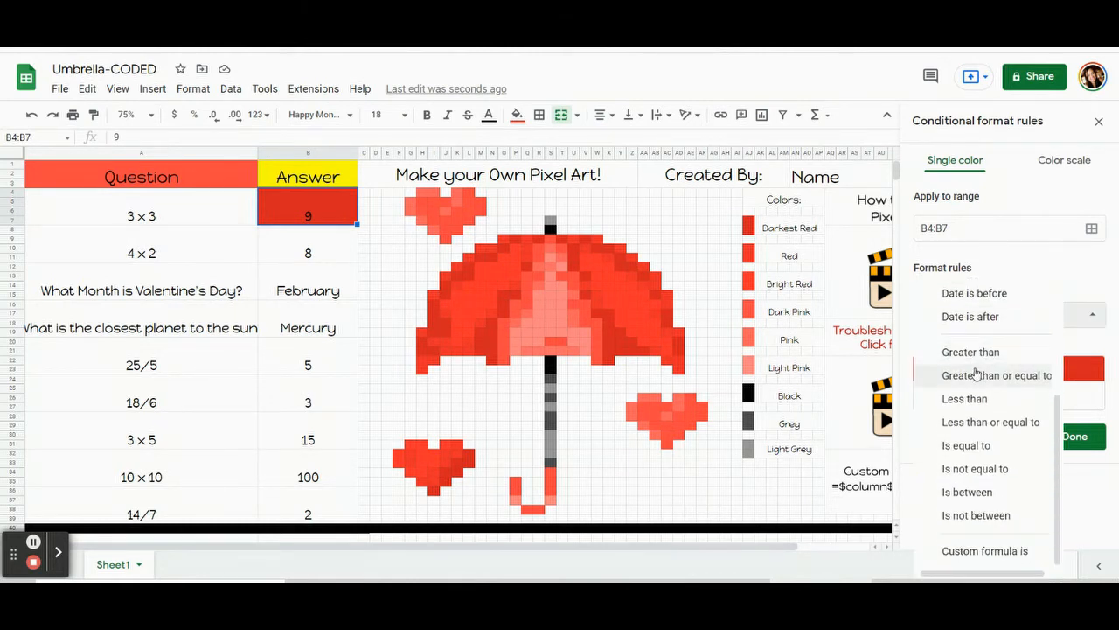
pyautogui.click(995, 551)
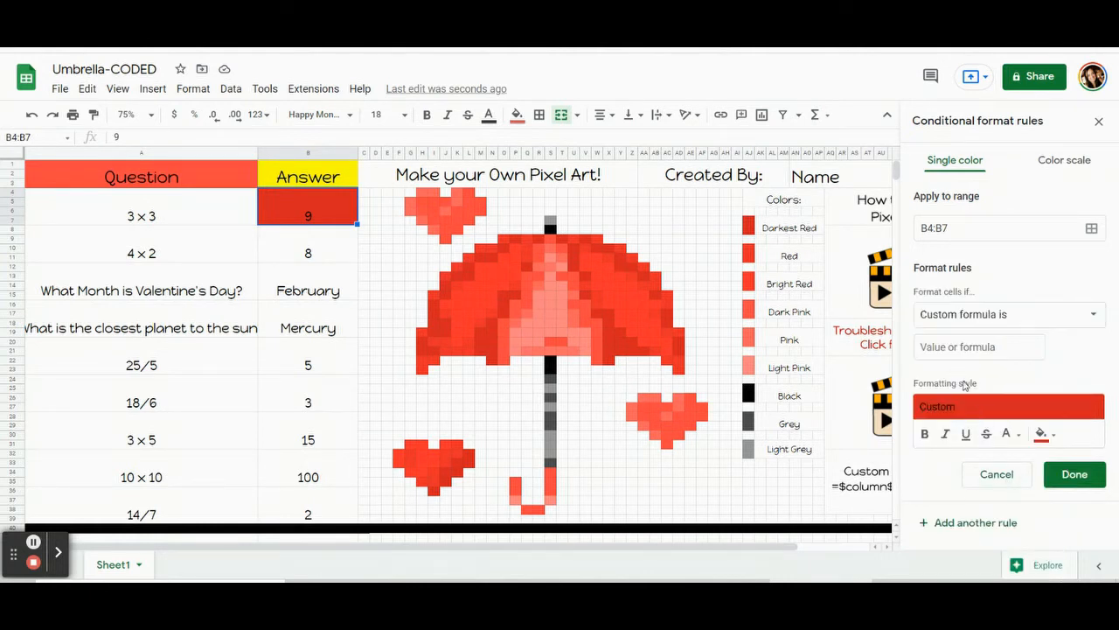
# Enter =$b$4=9 as the rule's custom formula and save the rule
pyautogui.click(940, 350)
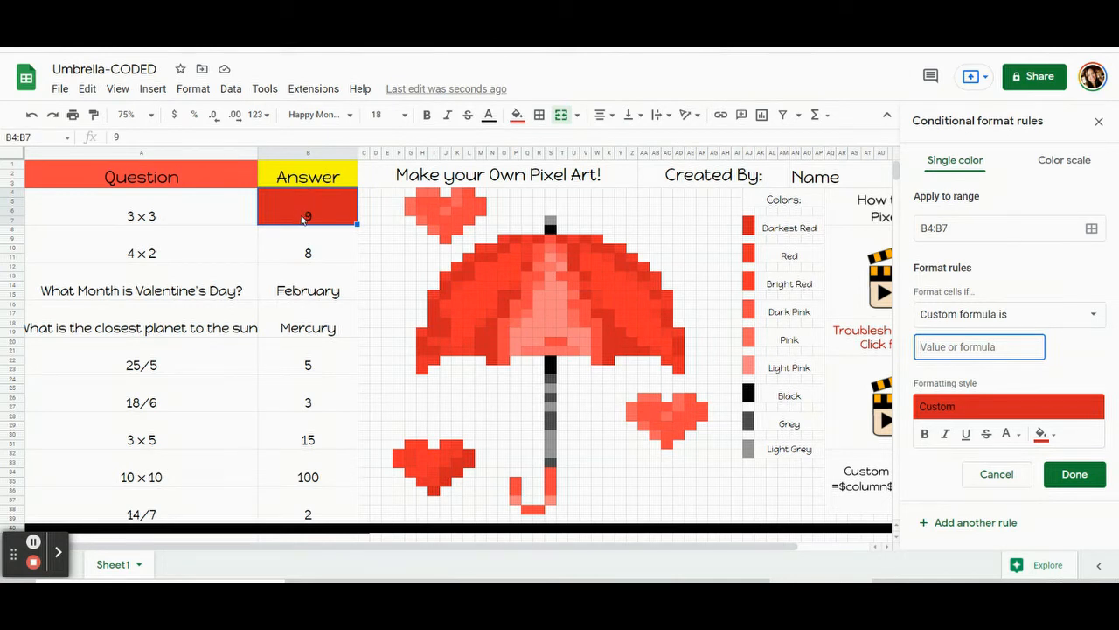
pyautogui.write('=')
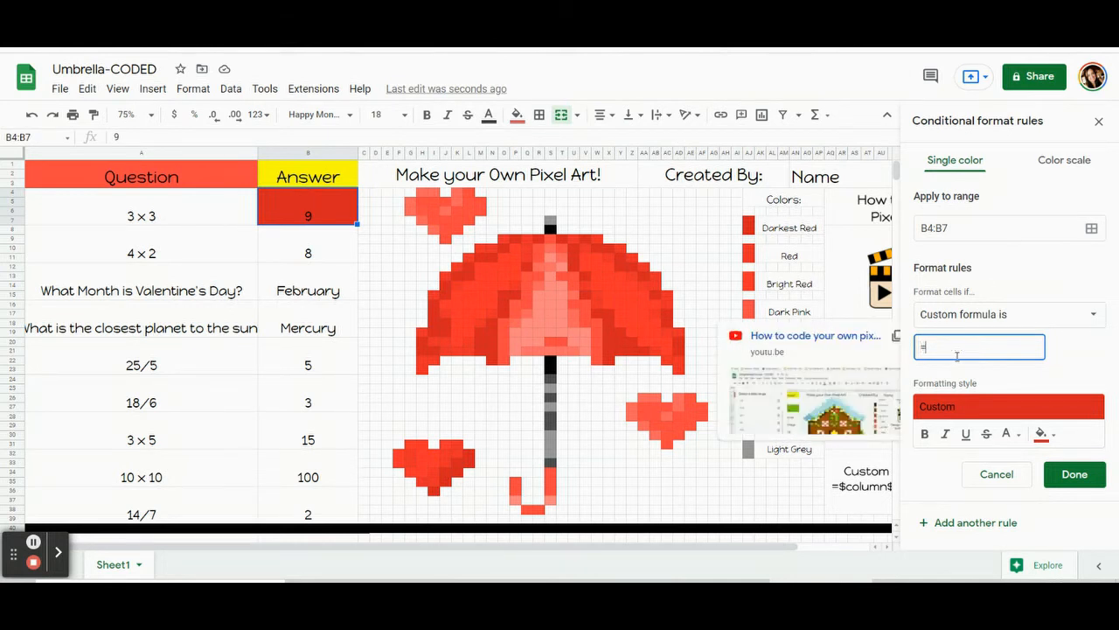
pyautogui.write('$b$4=9')
pyautogui.click(1075, 474)
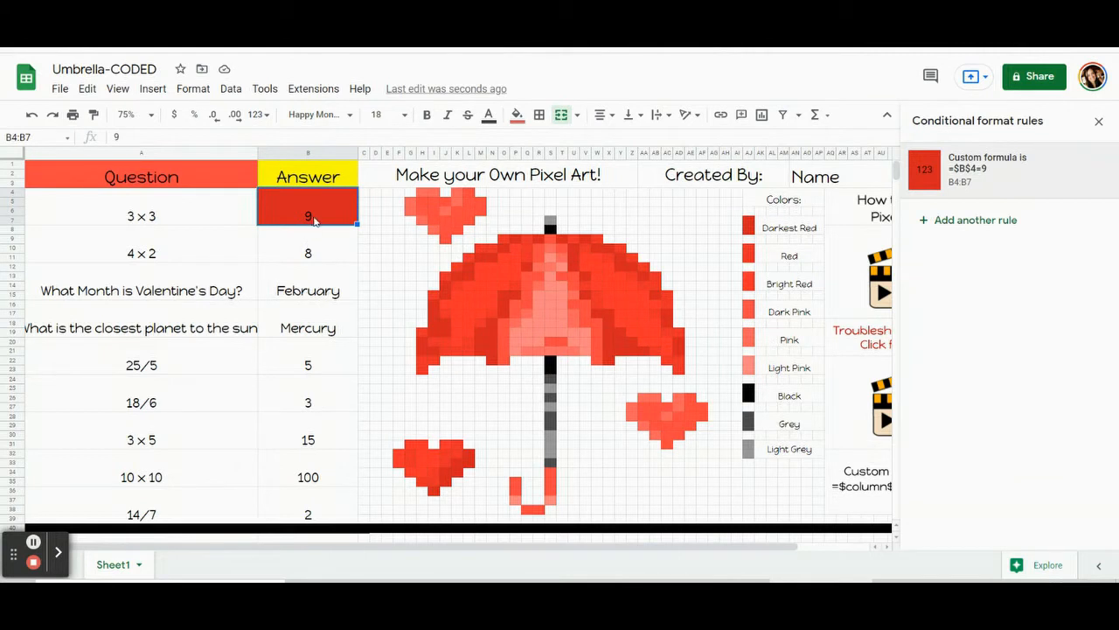
# Test the color rule by clearing the first answer and re-entering 9
pyautogui.press('Delete')
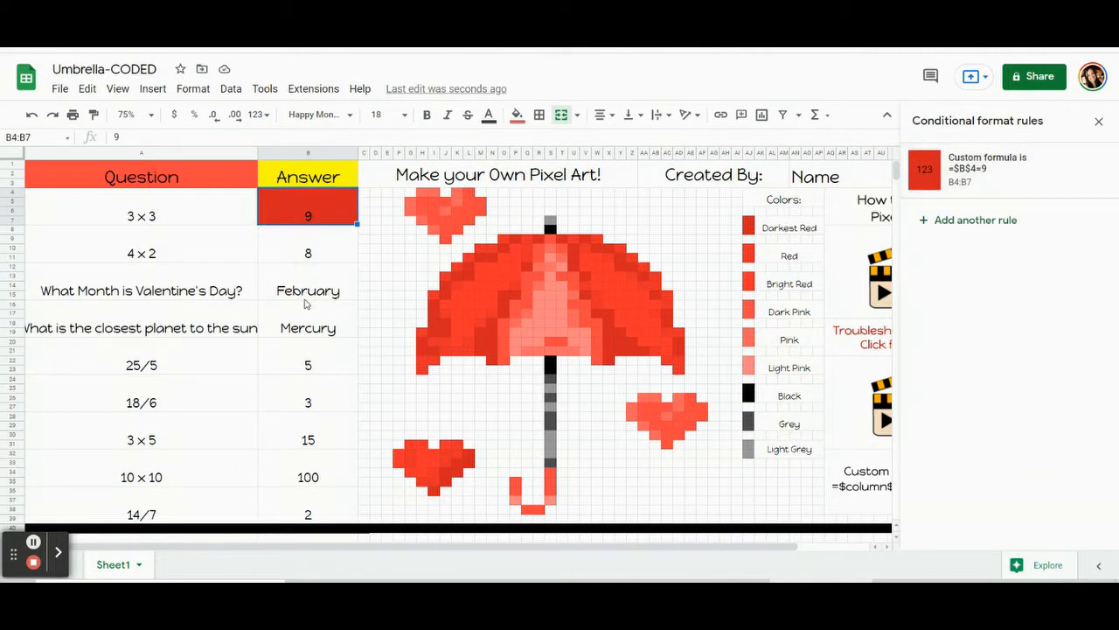
pyautogui.click(306, 297)
pyautogui.click(308, 217)
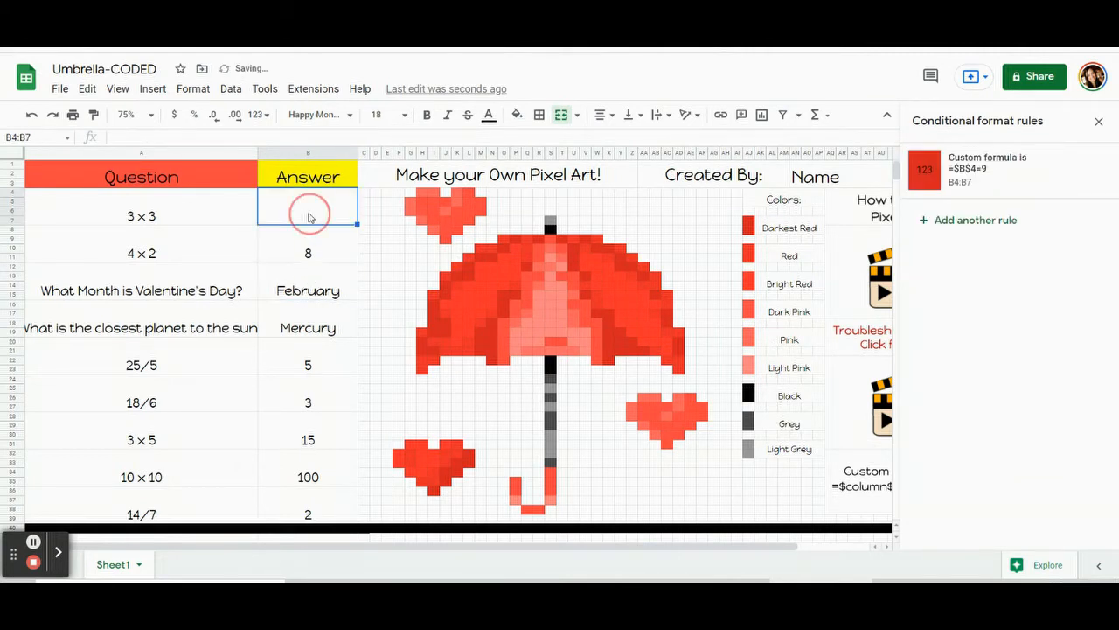
pyautogui.write('9')
pyautogui.click(295, 306)
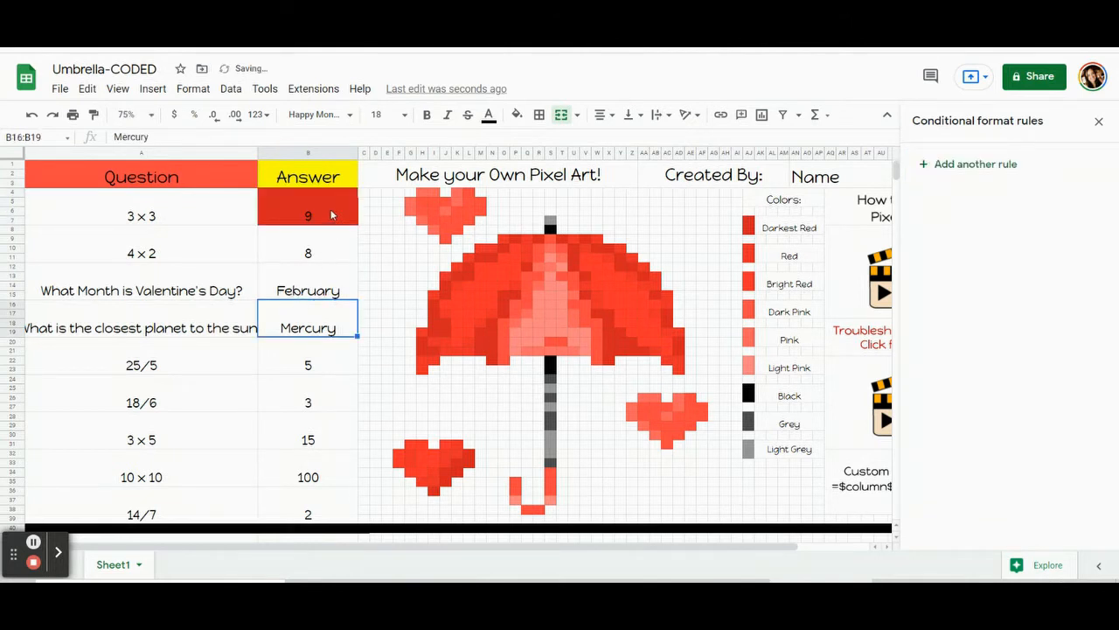
pyautogui.click(332, 215)
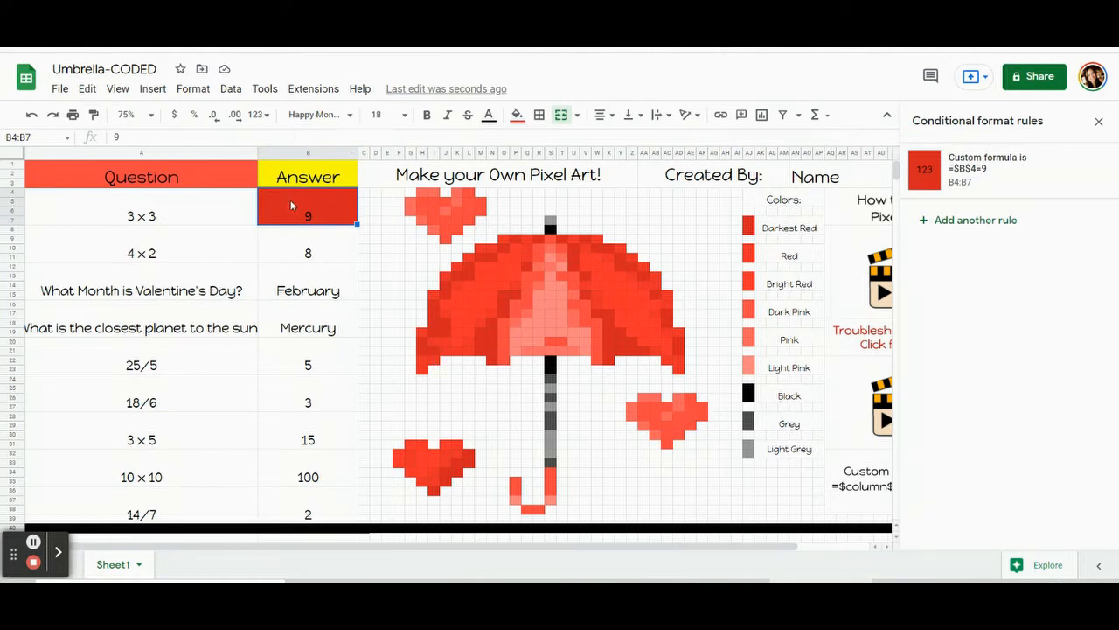
# Open the =$B$4=9 rule's data range selection and move its window clear of the umbrella art
pyautogui.click(975, 175)
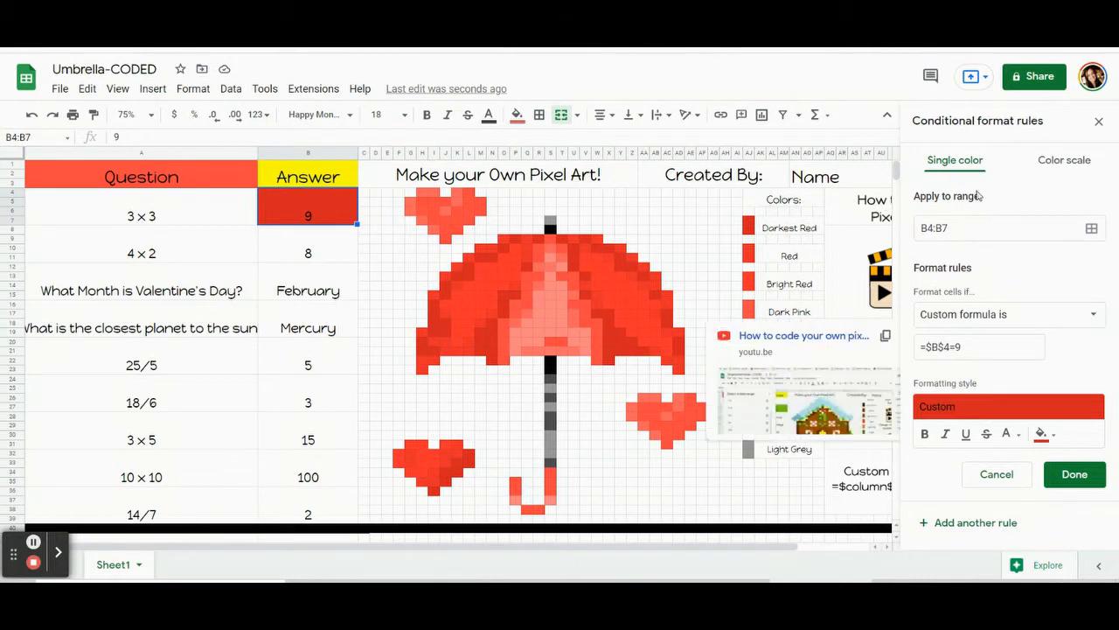
pyautogui.click(953, 228)
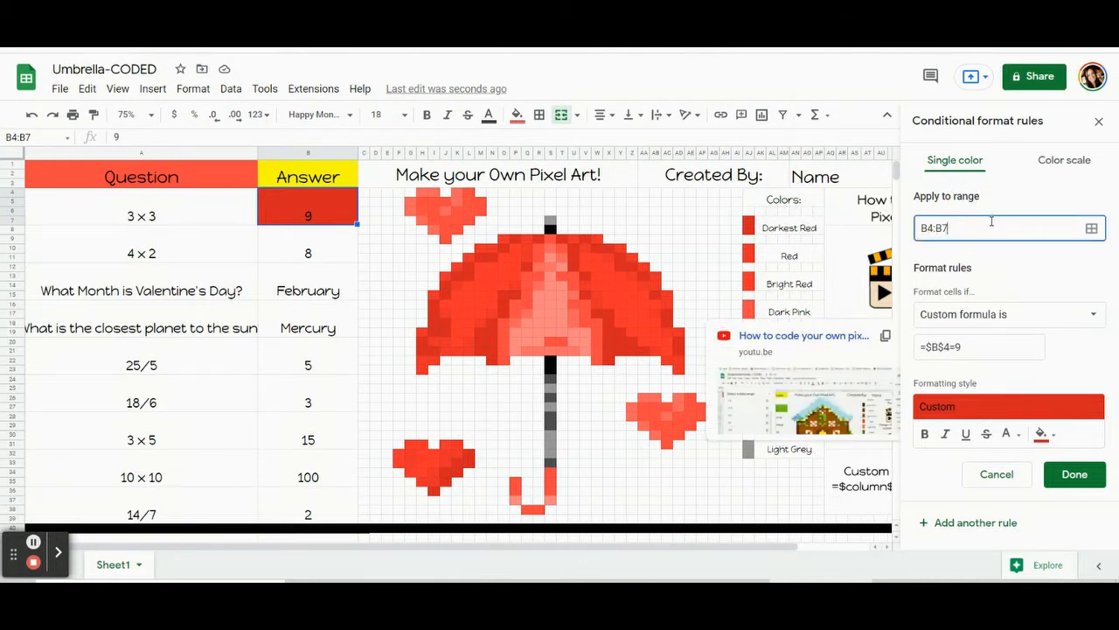
pyautogui.moveTo(960, 228); pyautogui.dragTo(1018, 238)
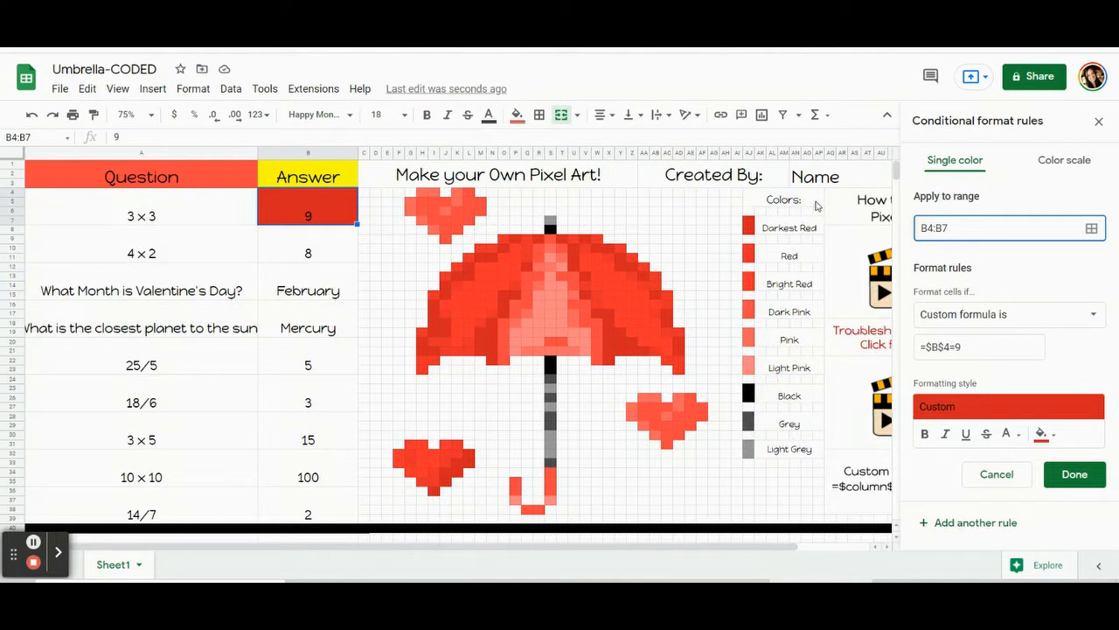
pyautogui.click(1091, 228)
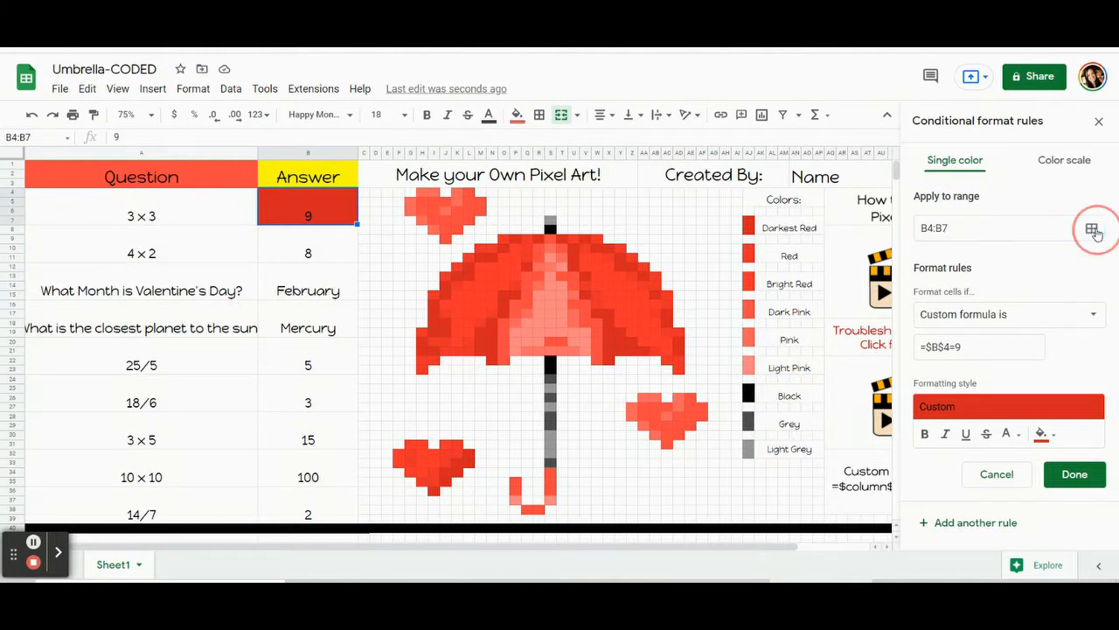
pyautogui.moveTo(598, 236); pyautogui.dragTo(206, 72)
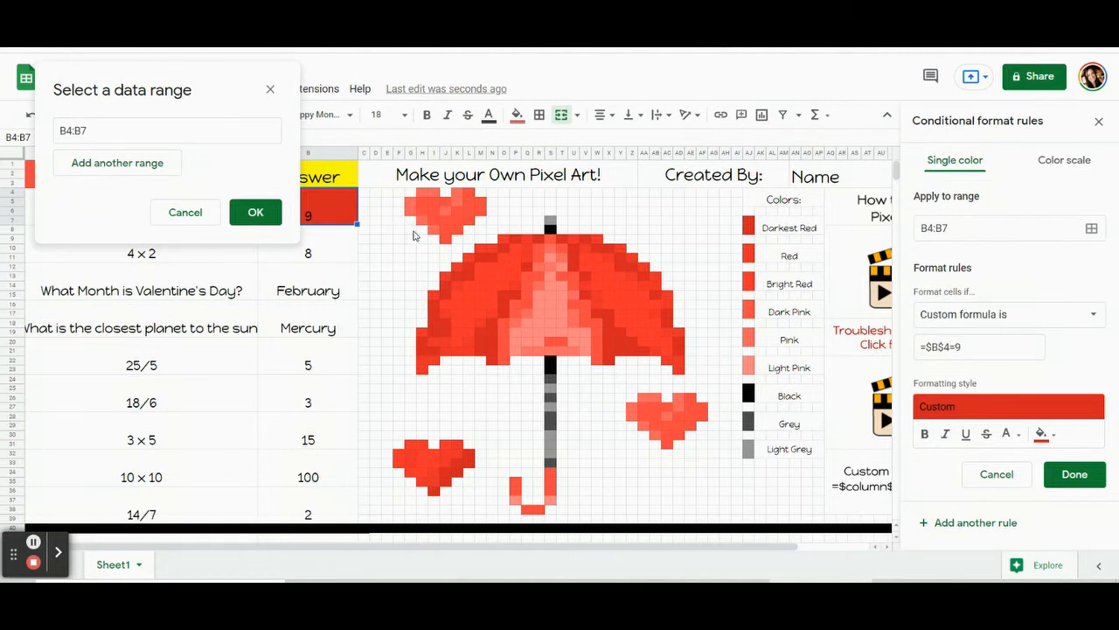
# Add the darkest red pixels along the umbrella's upper-left edge to the rule: P9, O10, M11:N11, L12:L13 and K13
pyautogui.keyDown('ctrl'); pyautogui.click(510, 242); pyautogui.keyUp('ctrl')
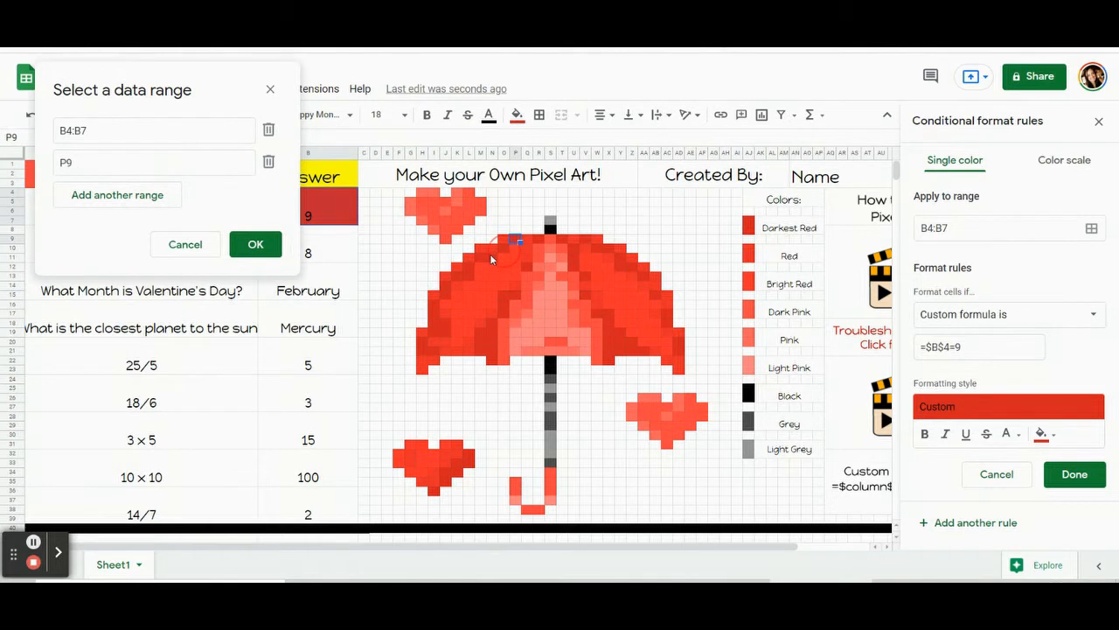
pyautogui.keyDown('ctrl'); pyautogui.click(497, 251); pyautogui.keyUp('ctrl')
pyautogui.keyDown('ctrl'); pyautogui.click(486, 259); pyautogui.keyUp('ctrl')
pyautogui.moveTo(485, 258); pyautogui.dragTo(479, 259)
pyautogui.keyDown('ctrl'); pyautogui.click(468, 266); pyautogui.keyUp('ctrl')
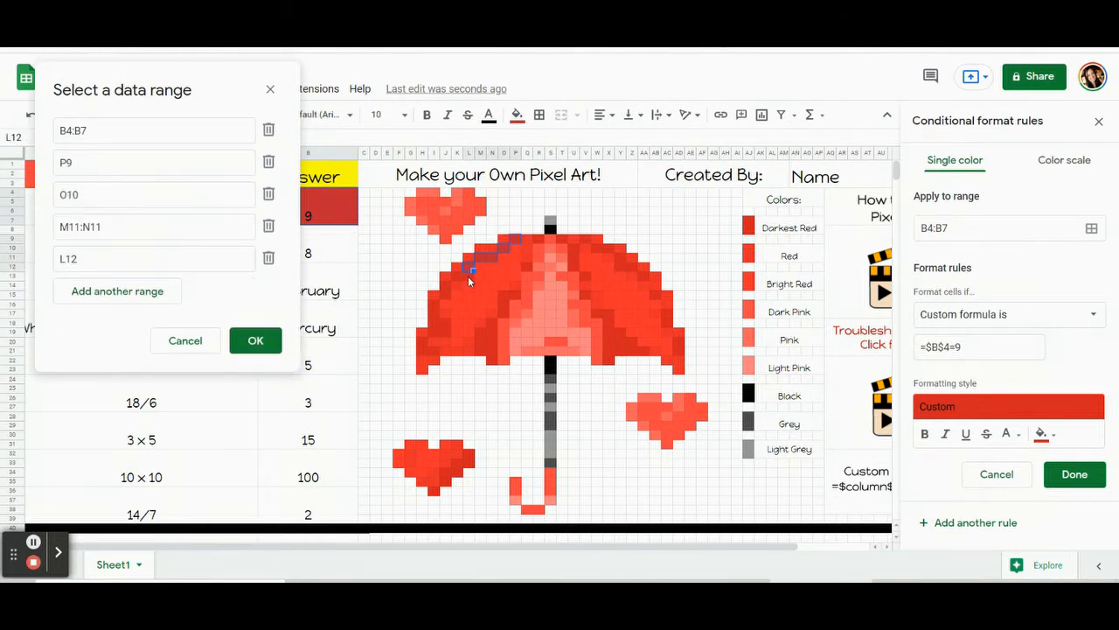
pyautogui.keyDown('ctrl'); pyautogui.click(463, 276); pyautogui.keyUp('ctrl')
pyautogui.keyDown('ctrl'); pyautogui.click(455, 276); pyautogui.keyUp('ctrl')
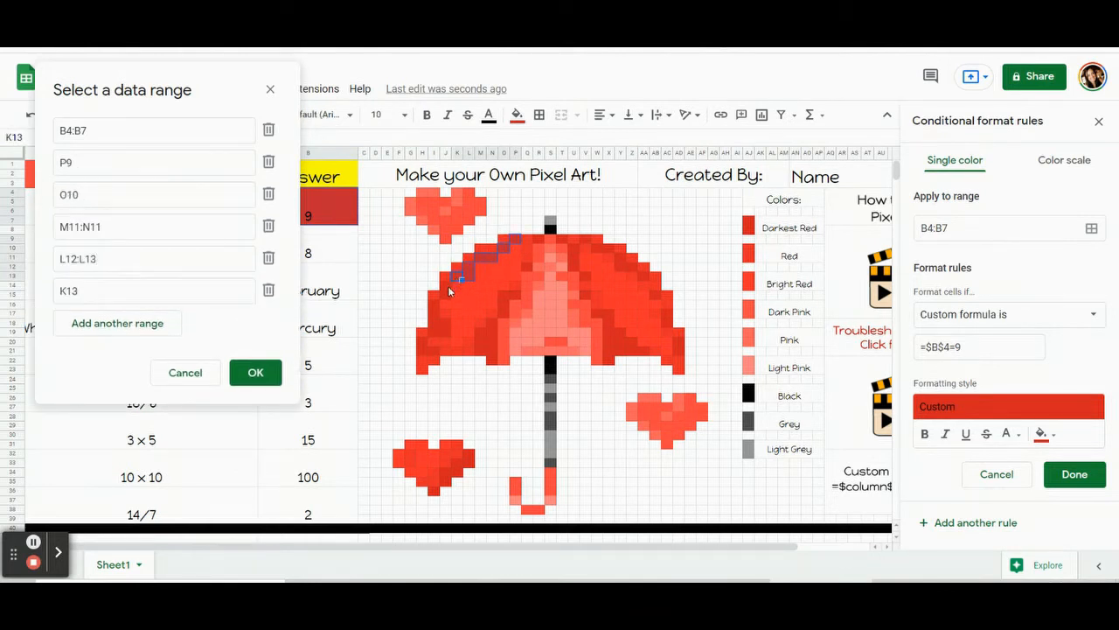
# Add the darkest red pixels down the umbrella's lower-left edge: J14:J15, I16:I17, I18:J19, H20:H21 and I21
pyautogui.moveTo(444, 295); pyautogui.dragTo(444, 330)
pyautogui.keyDown('ctrl'); pyautogui.click(434, 308); pyautogui.keyUp('ctrl')
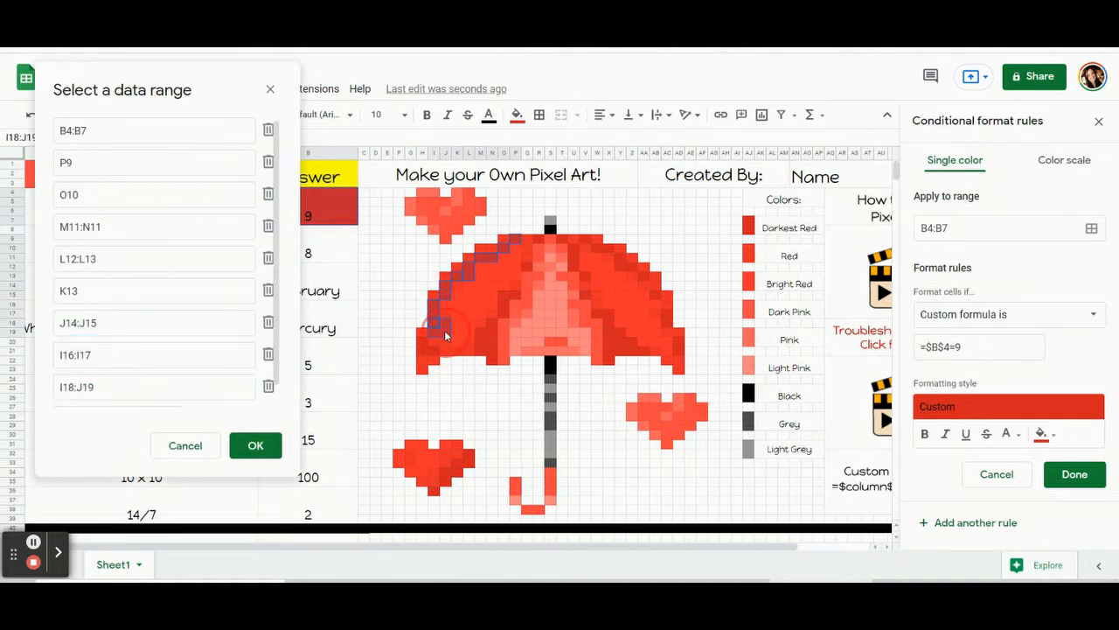
pyautogui.keyDown('ctrl'); pyautogui.click(423, 344); pyautogui.keyUp('ctrl')
pyautogui.keyDown('ctrl'); pyautogui.click(423, 351); pyautogui.keyUp('ctrl')
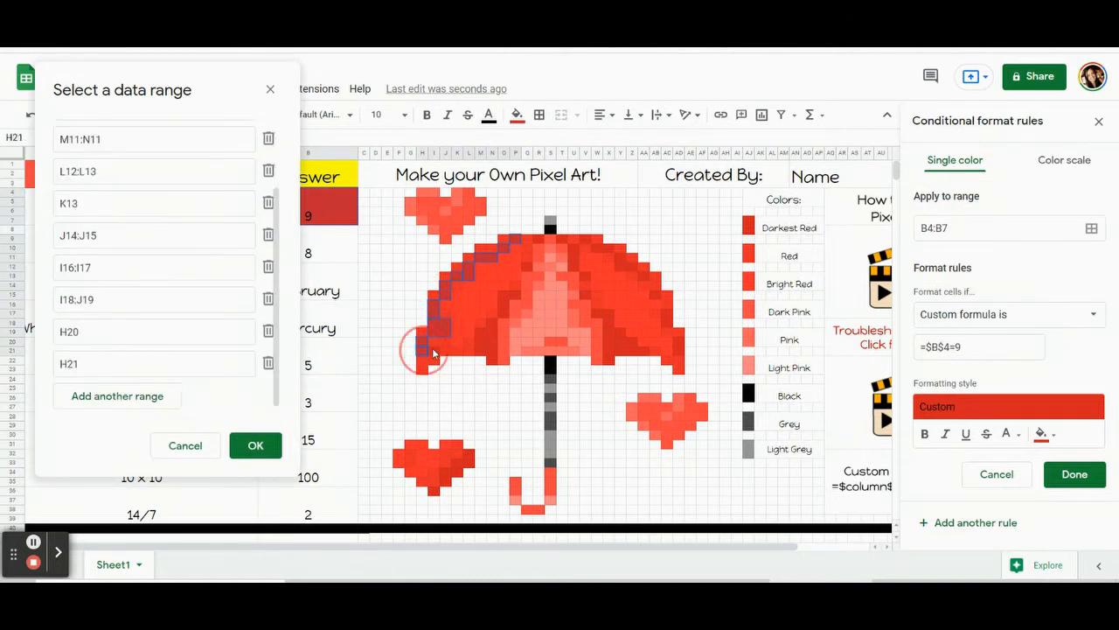
pyautogui.keyDown('ctrl'); pyautogui.click(433, 352); pyautogui.keyUp('ctrl')
# Add the darkest red shading left of the umbrella's pink center: M19:M21, N18:N22, O15:O17, P15 and Q12
pyautogui.moveTo(479, 333); pyautogui.dragTo(494, 362)
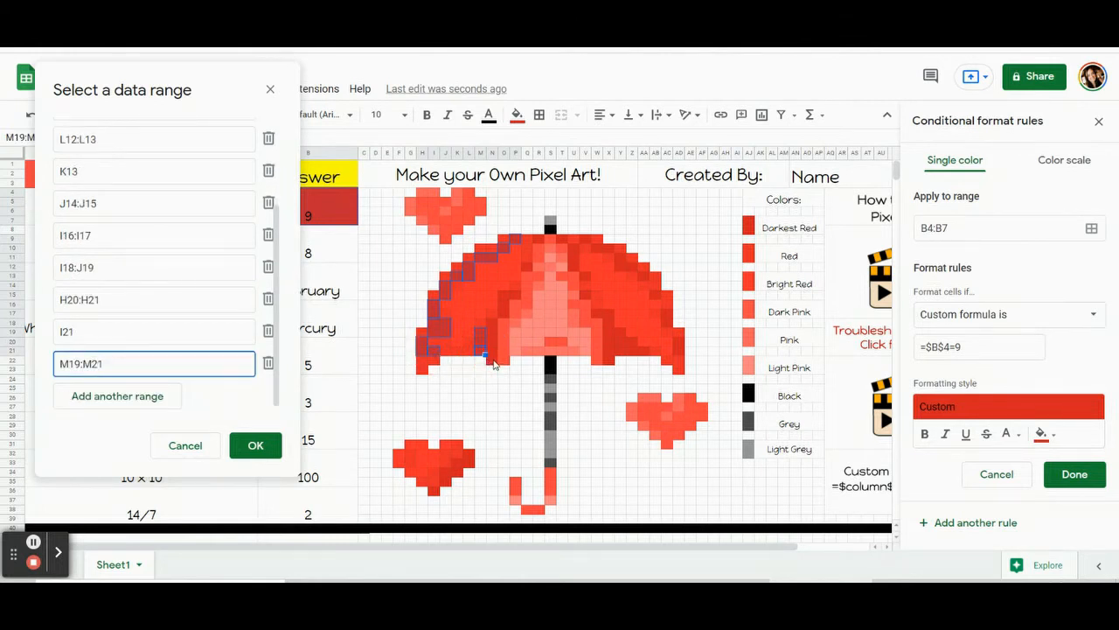
pyautogui.keyDown('ctrl'); pyautogui.click(494, 357); pyautogui.keyUp('ctrl')
pyautogui.keyDown('ctrl'); pyautogui.click(492, 339); pyautogui.keyUp('ctrl')
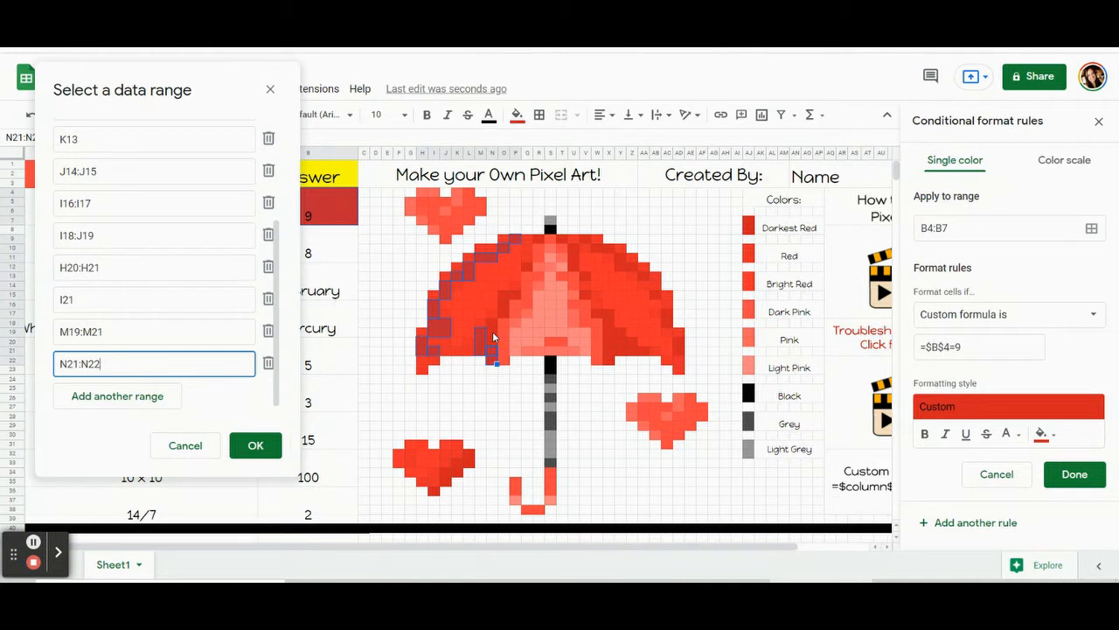
pyautogui.moveTo(493, 334); pyautogui.dragTo(492, 329)
pyautogui.keyDown('ctrl'); pyautogui.click(504, 311); pyautogui.keyUp('ctrl')
pyautogui.moveTo(506, 302); pyautogui.dragTo(505, 300)
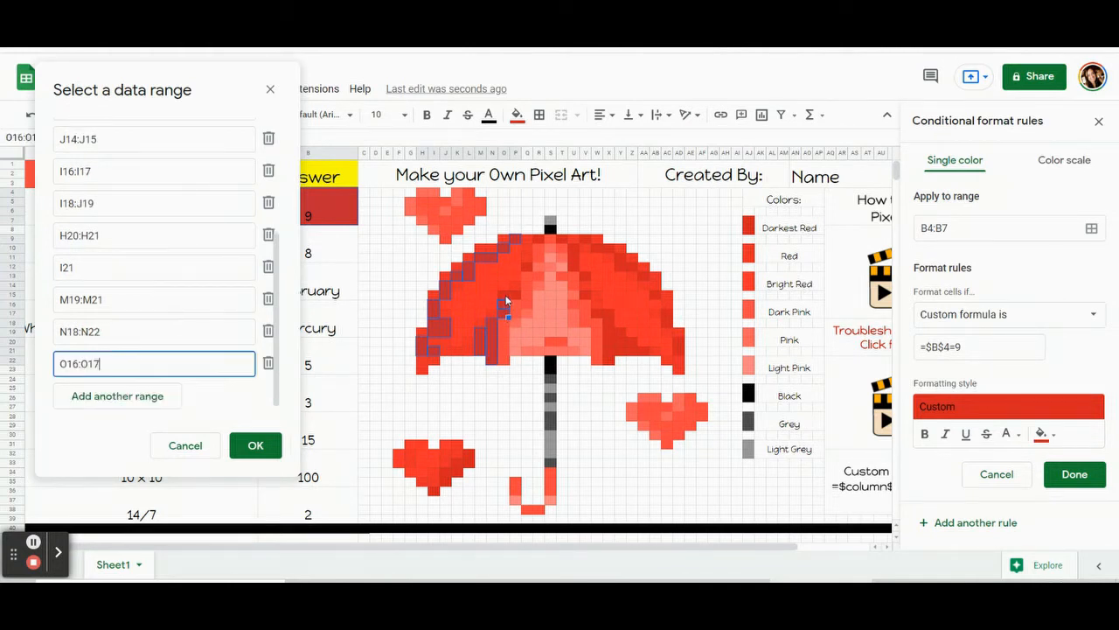
pyautogui.keyDown('ctrl'); pyautogui.click(515, 294); pyautogui.keyUp('ctrl')
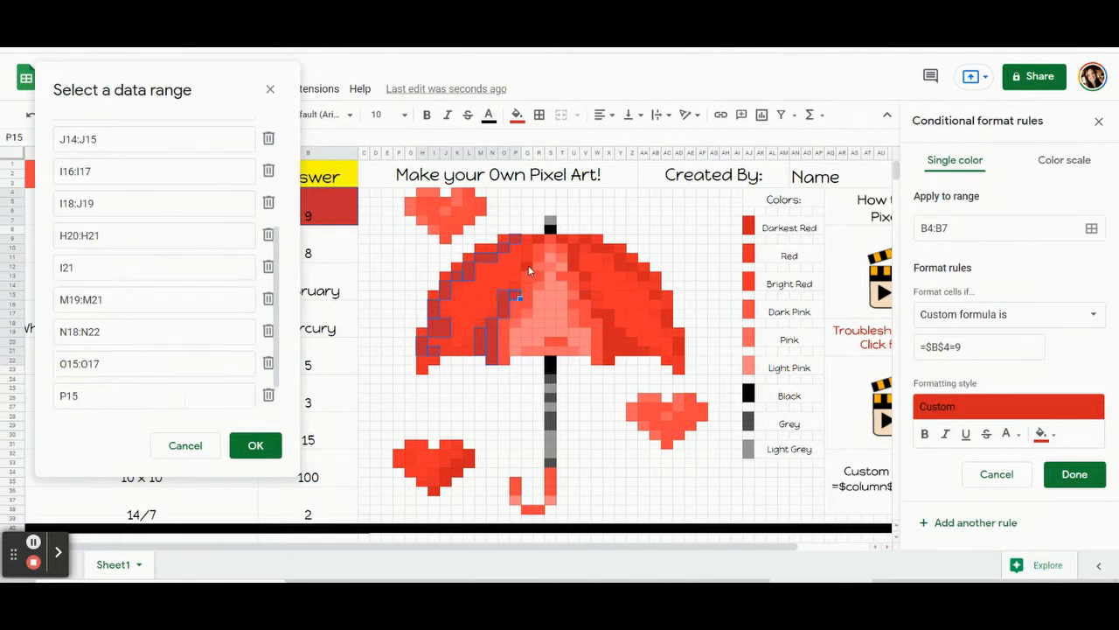
pyautogui.keyDown('ctrl'); pyautogui.click(525, 268); pyautogui.keyUp('ctrl')
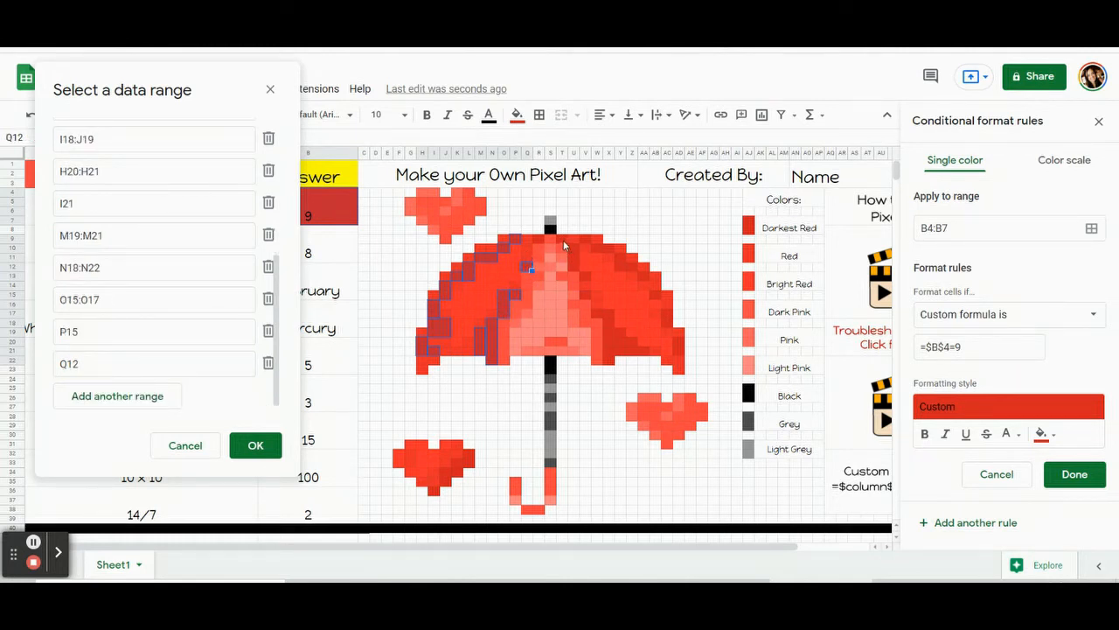
# Add the darkest red pixels near the umbrella's top and just right of center: T9, R9, U10:U12, V13 and V15
pyautogui.keyDown('ctrl'); pyautogui.click(564, 238); pyautogui.keyUp('ctrl')
pyautogui.keyDown('ctrl'); pyautogui.click(537, 238); pyautogui.keyUp('ctrl')
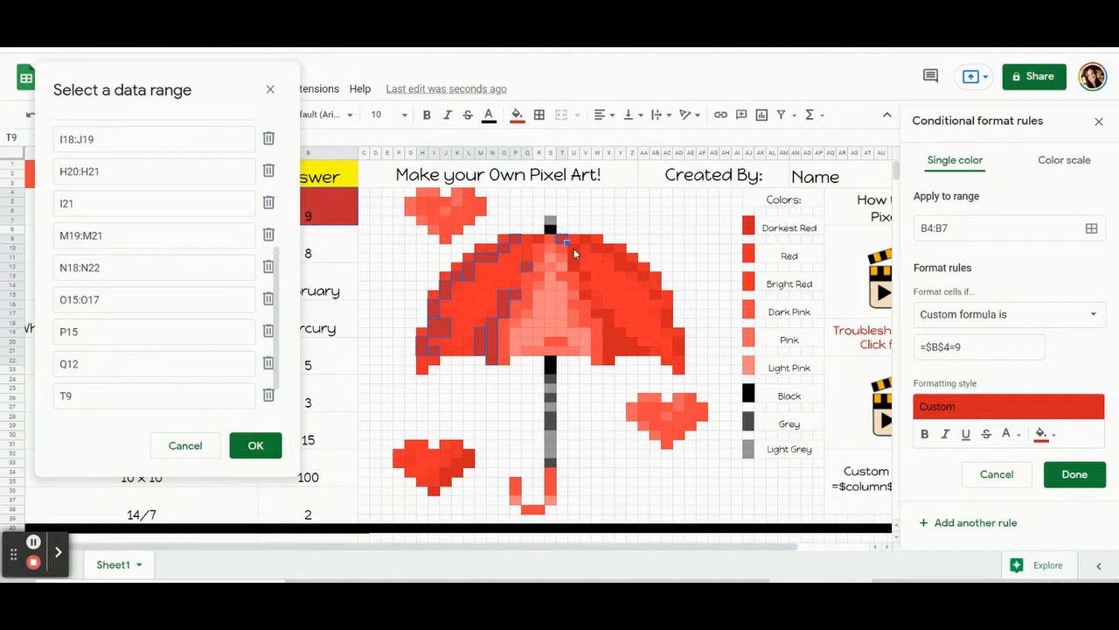
pyautogui.keyDown('ctrl'); pyautogui.click(573, 248); pyautogui.keyUp('ctrl')
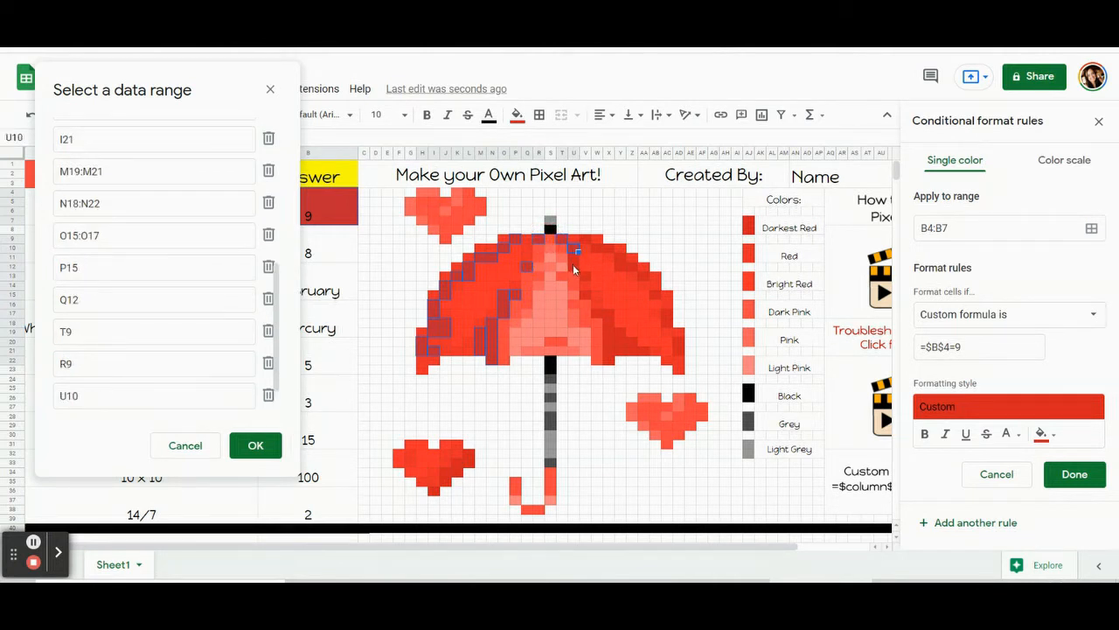
pyautogui.moveTo(573, 264); pyautogui.dragTo(573, 266)
pyautogui.keyDown('ctrl'); pyautogui.click(583, 276); pyautogui.keyUp('ctrl')
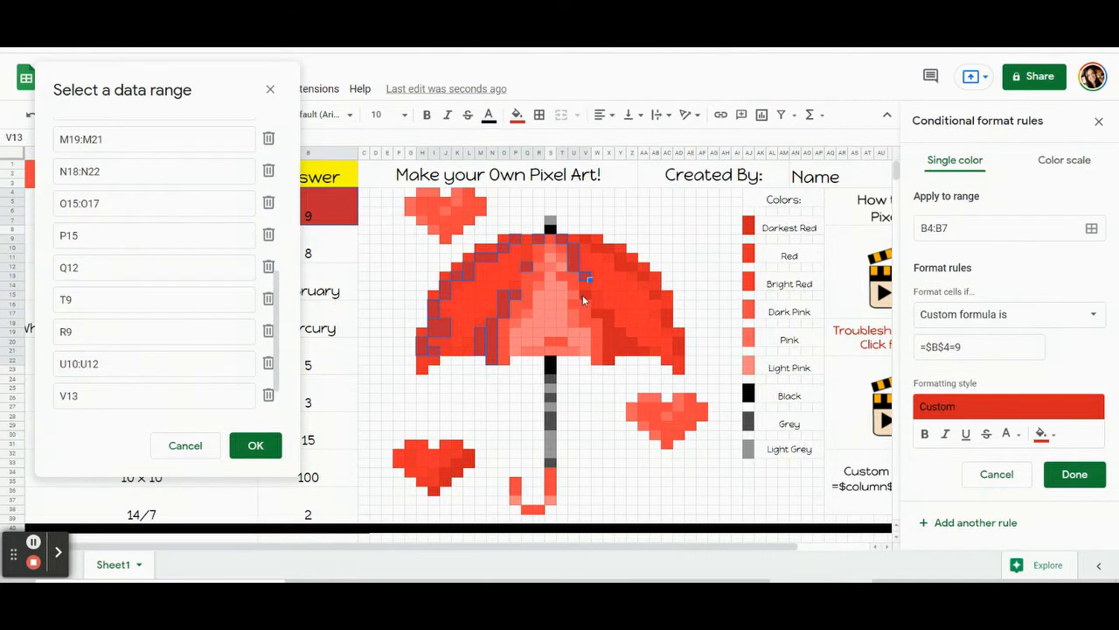
pyautogui.keyDown('ctrl'); pyautogui.click(588, 297); pyautogui.keyUp('ctrl')
# Add the umbrella's lower-right darkest red pixels: W16:W17, X17:X22, Y19:Y21, Z20:Z21, AA21 and AD20:AD21
pyautogui.keyDown('ctrl'); pyautogui.click(598, 308); pyautogui.keyUp('ctrl')
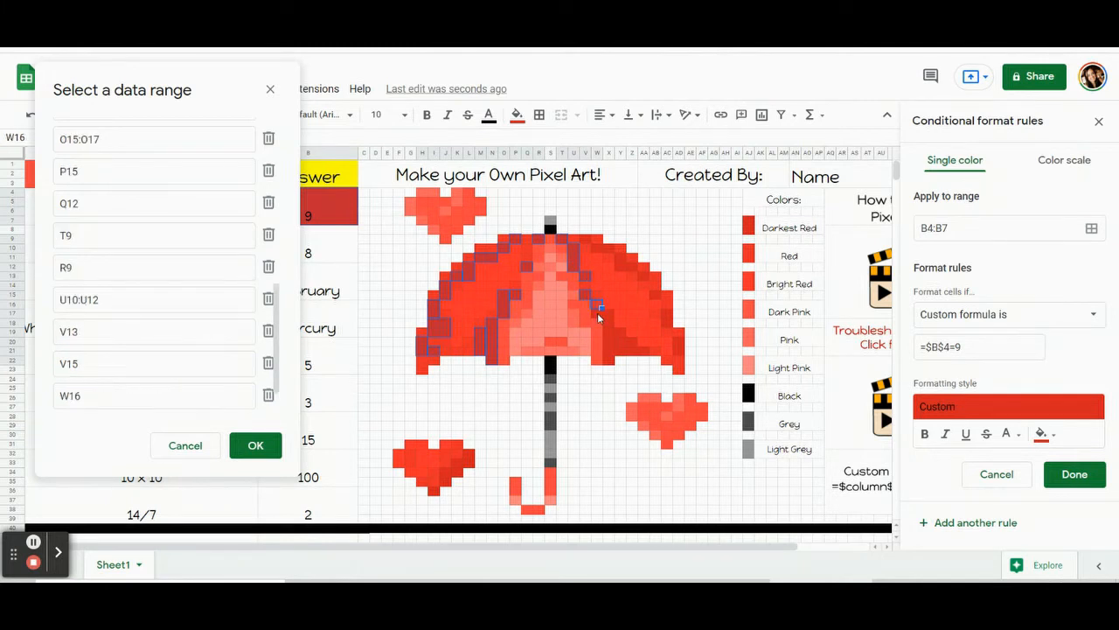
pyautogui.moveTo(601, 309); pyautogui.dragTo(622, 333)
pyautogui.keyDown('ctrl'); pyautogui.click(609, 324); pyautogui.keyUp('ctrl')
pyautogui.keyDown('ctrl'); pyautogui.click(634, 345); pyautogui.keyUp('ctrl')
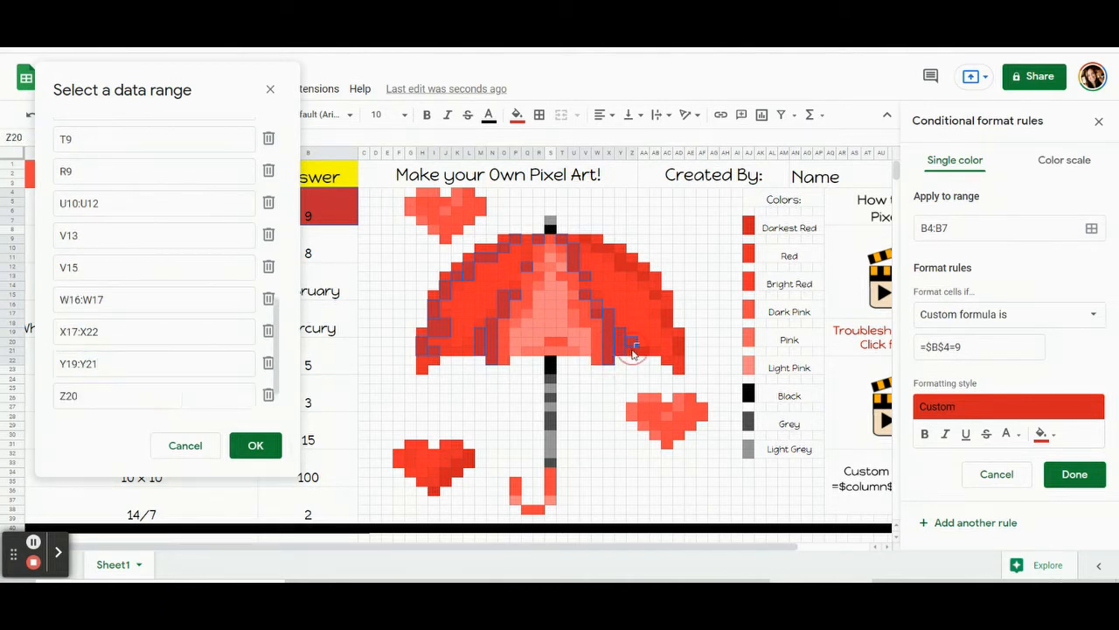
pyautogui.moveTo(643, 353); pyautogui.dragTo(681, 352)
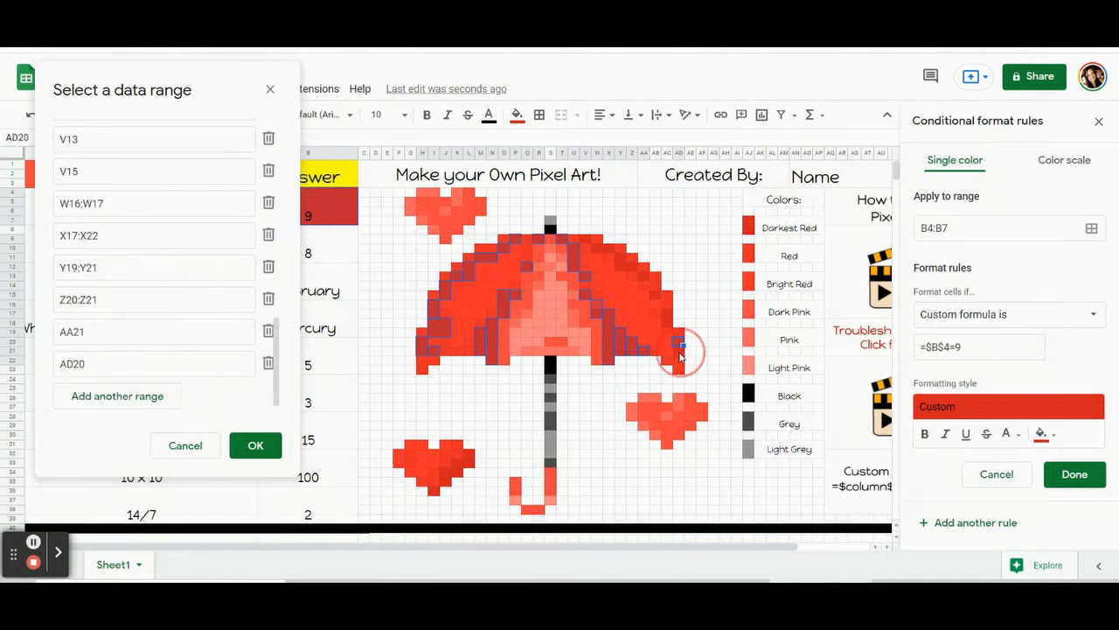
# Add the darkest red pixels up the umbrella's right edge: AC17:AC18, AB15, AA13, Y12:Z12, Y11, W10:X10 and V9
pyautogui.keyDown('ctrl'); pyautogui.click(667, 320); pyautogui.keyUp('ctrl')
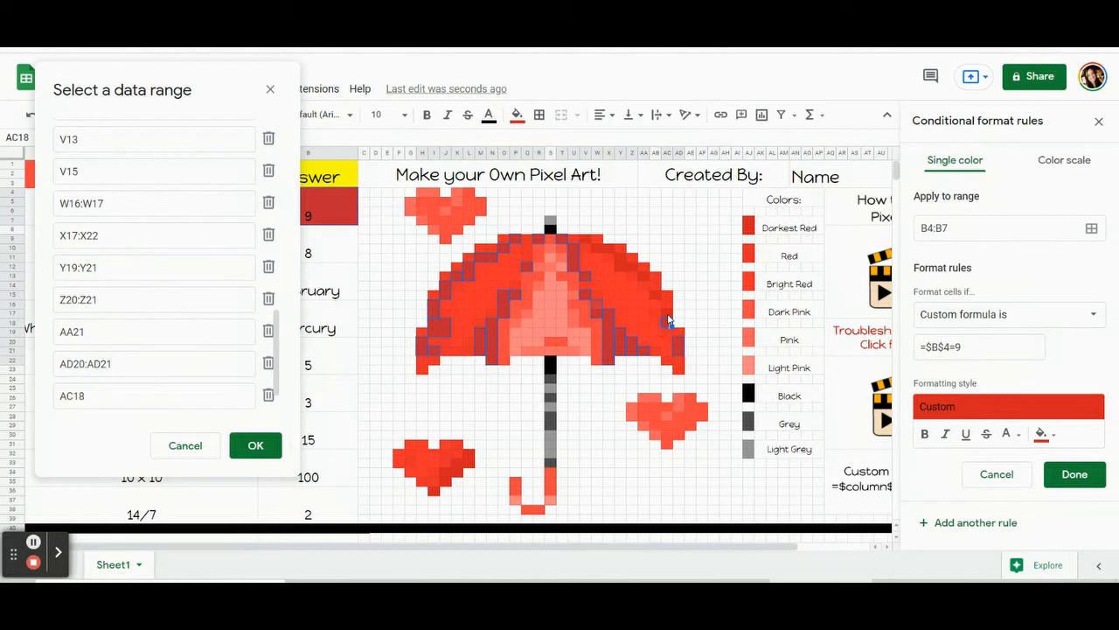
pyautogui.keyDown('ctrl'); pyautogui.click(654, 294); pyautogui.keyUp('ctrl')
pyautogui.keyDown('ctrl'); pyautogui.click(641, 273); pyautogui.keyUp('ctrl')
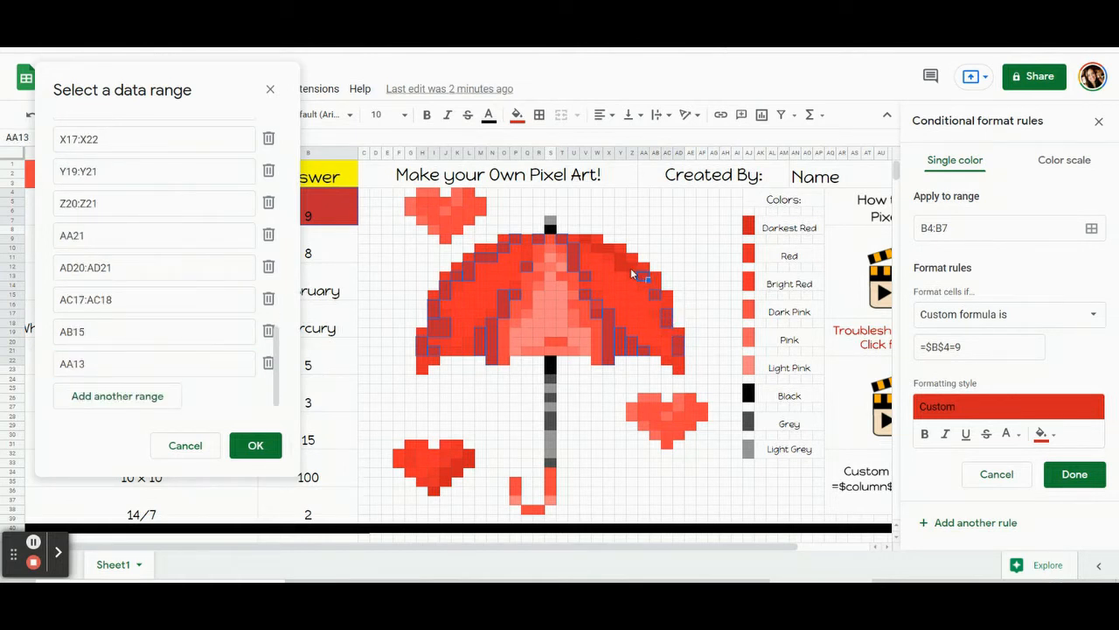
pyautogui.keyDown('ctrl'); pyautogui.click(631, 268); pyautogui.keyUp('ctrl')
pyautogui.moveTo(618, 267); pyautogui.dragTo(619, 261)
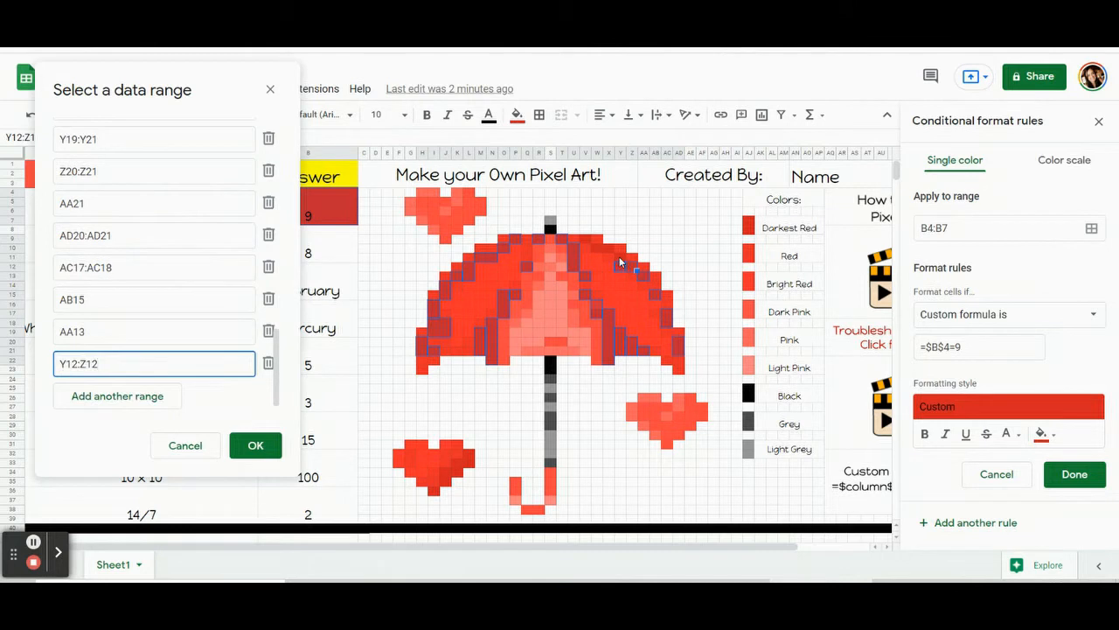
pyautogui.keyDown('ctrl'); pyautogui.click(609, 249); pyautogui.keyUp('ctrl')
pyautogui.keyDown('ctrl'); pyautogui.click(596, 248); pyautogui.keyUp('ctrl')
pyautogui.moveTo(592, 247); pyautogui.dragTo(586, 240)
pyautogui.keyDown('ctrl'); pyautogui.click(581, 242); pyautogui.keyUp('ctrl')
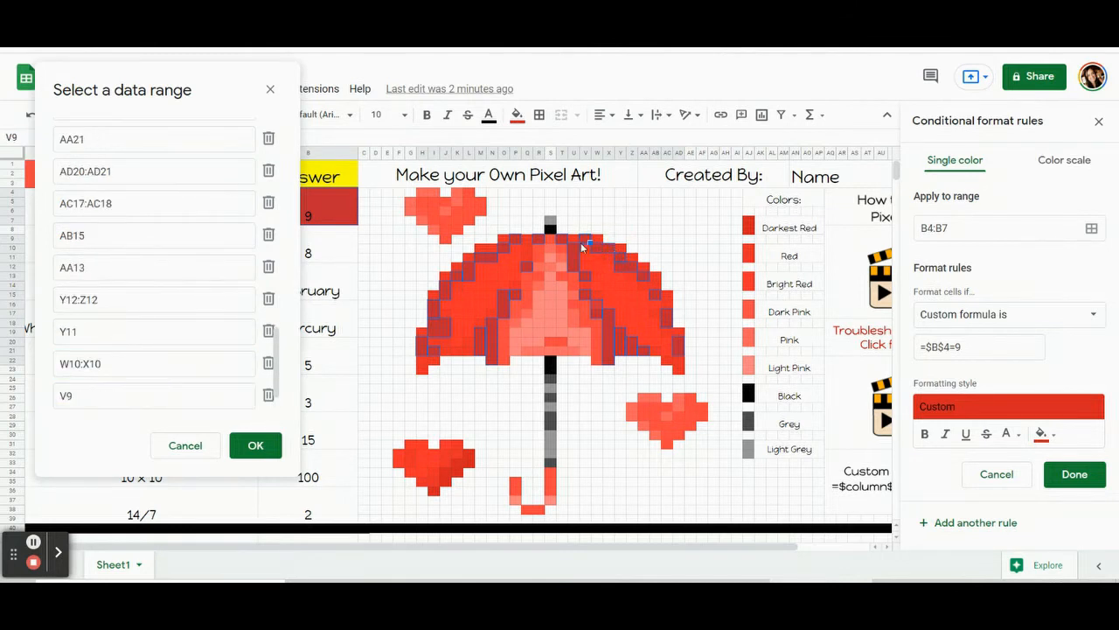
# Add the darkest red pixels of the heart below the umbrella's left side: L32:L33, K33:K34, J34:J35 and I36
pyautogui.keyDown('ctrl'); pyautogui.click(468, 456); pyautogui.keyUp('ctrl')
pyautogui.moveTo(469, 456); pyautogui.dragTo(439, 485)
pyautogui.keyDown('ctrl'); pyautogui.click(457, 470); pyautogui.keyUp('ctrl')
pyautogui.keyDown('ctrl'); pyautogui.click(443, 478); pyautogui.keyUp('ctrl')
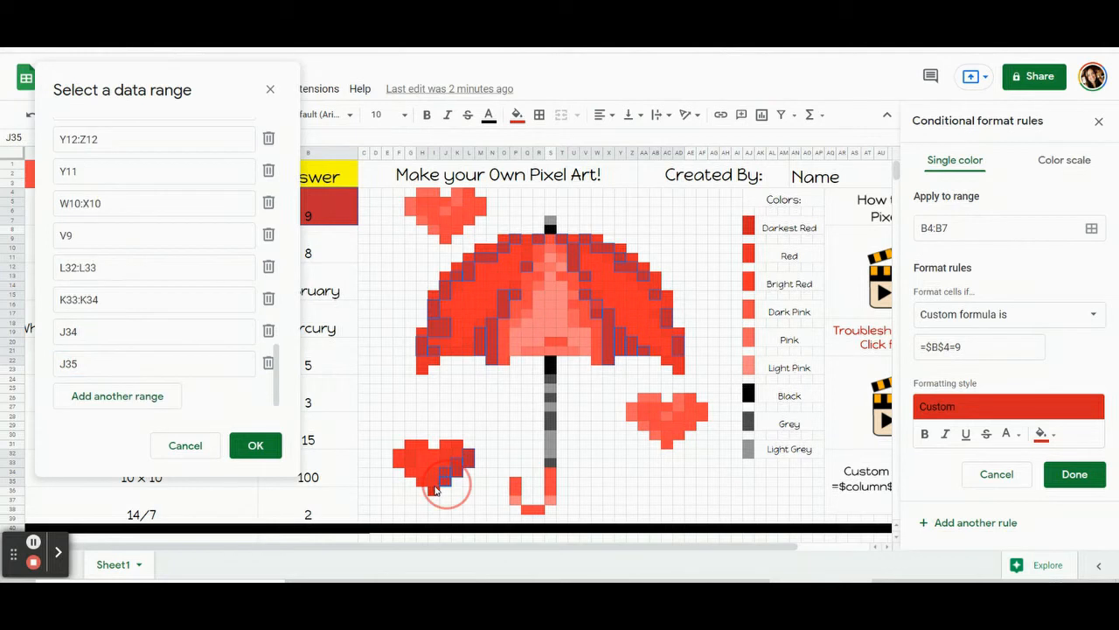
pyautogui.keyDown('ctrl'); pyautogui.click(515, 438); pyautogui.keyUp('ctrl')
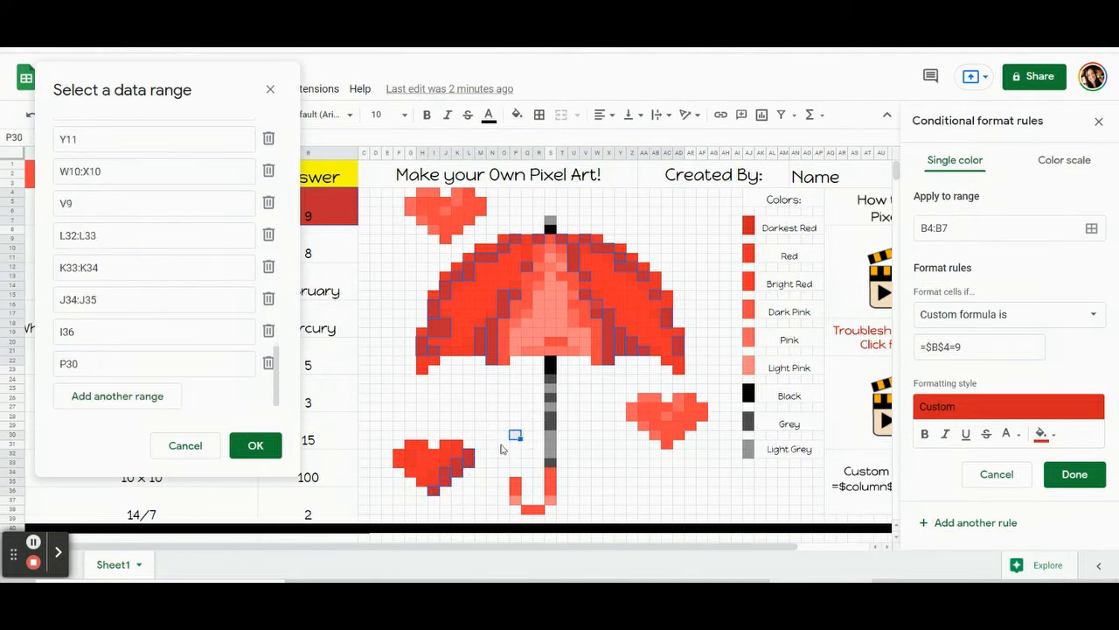
pyautogui.keyDown('ctrl'); pyautogui.click(516, 438); pyautogui.keyUp('ctrl')
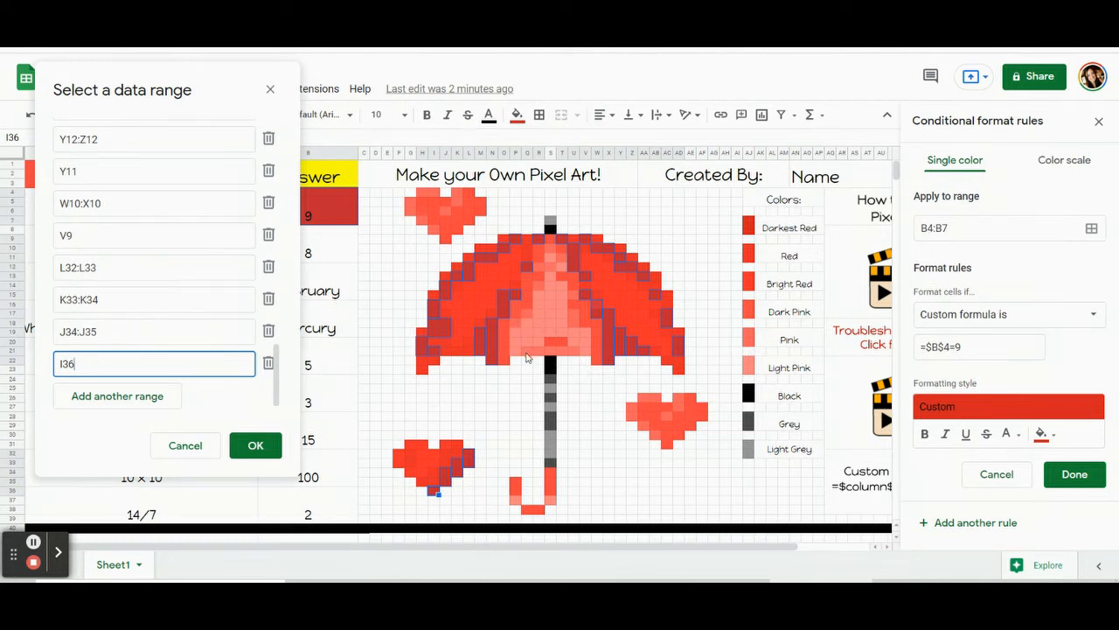
# Save the rule with the selected ranges and reset the manual fill color of those cells
pyautogui.click(239, 447)
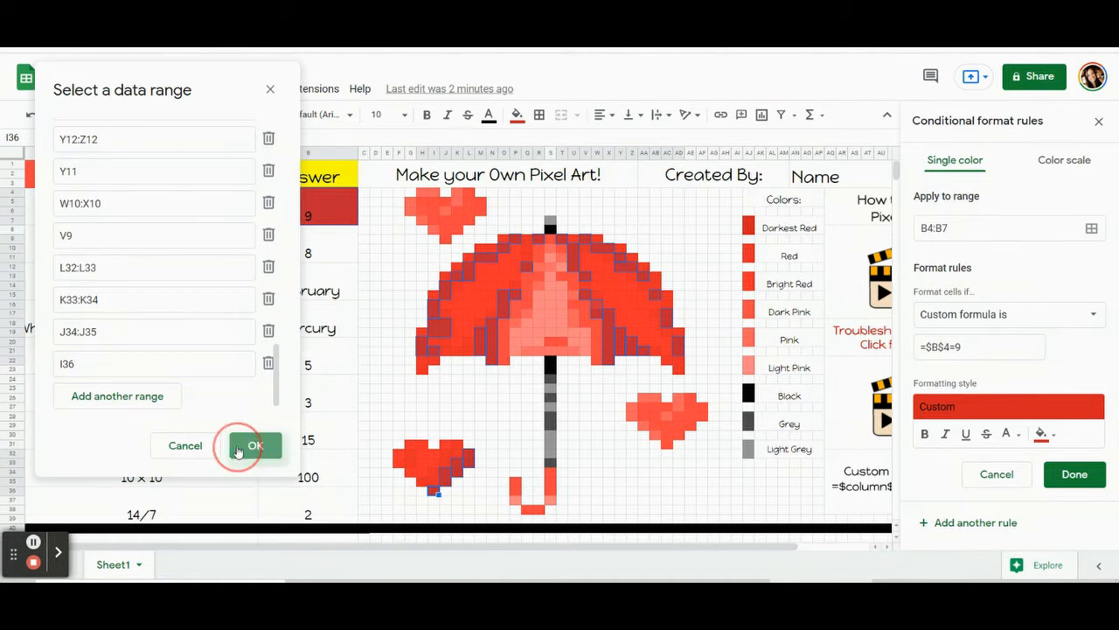
pyautogui.click(1075, 474)
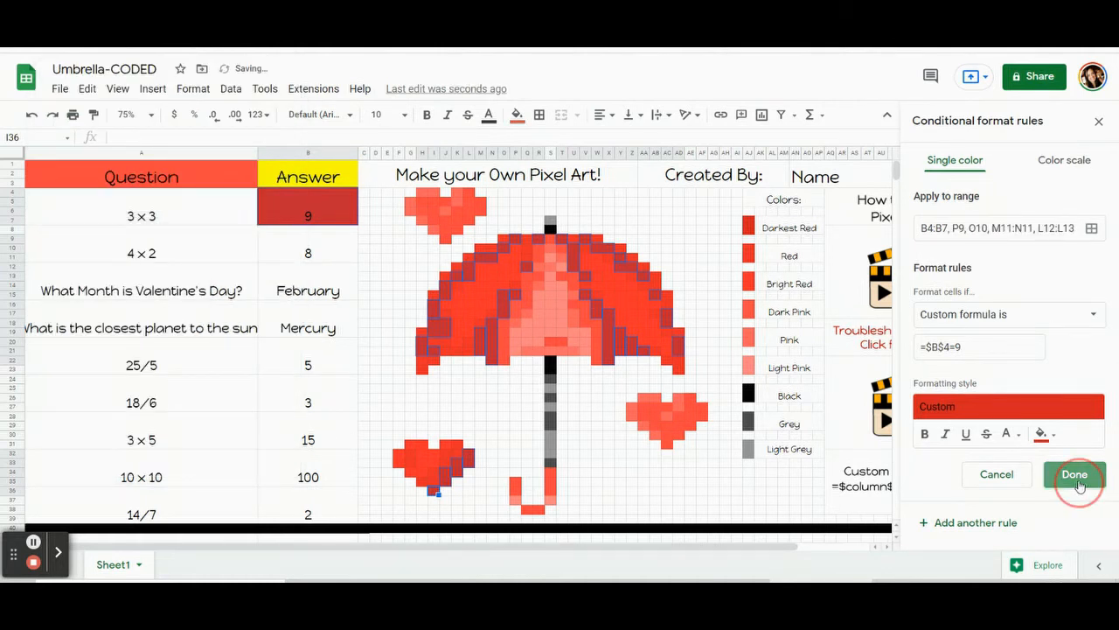
pyautogui.click(518, 115)
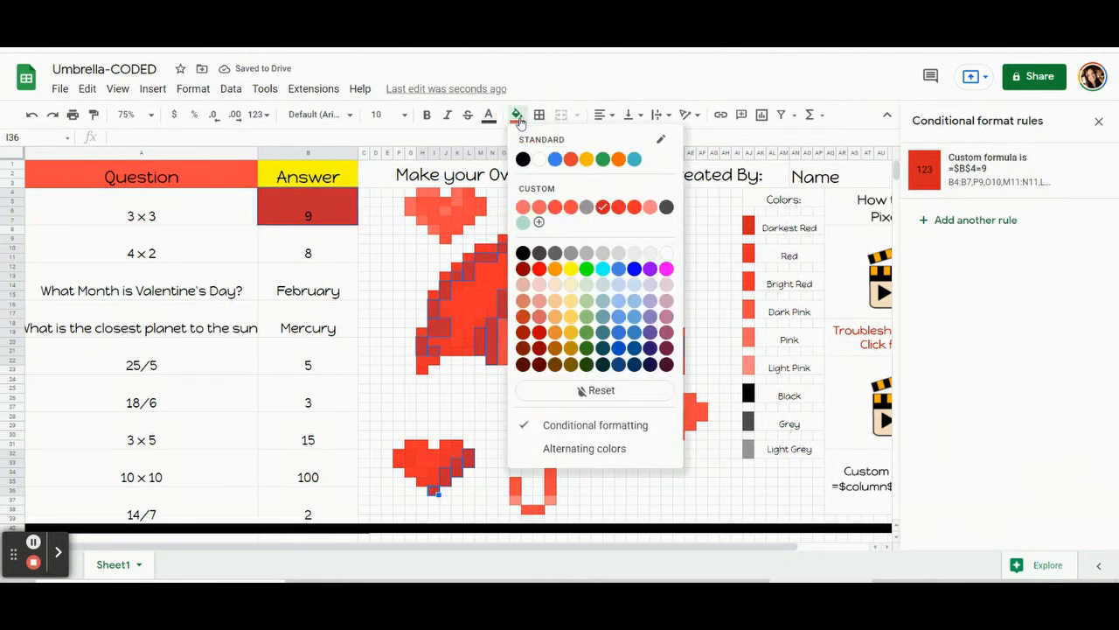
pyautogui.click(547, 392)
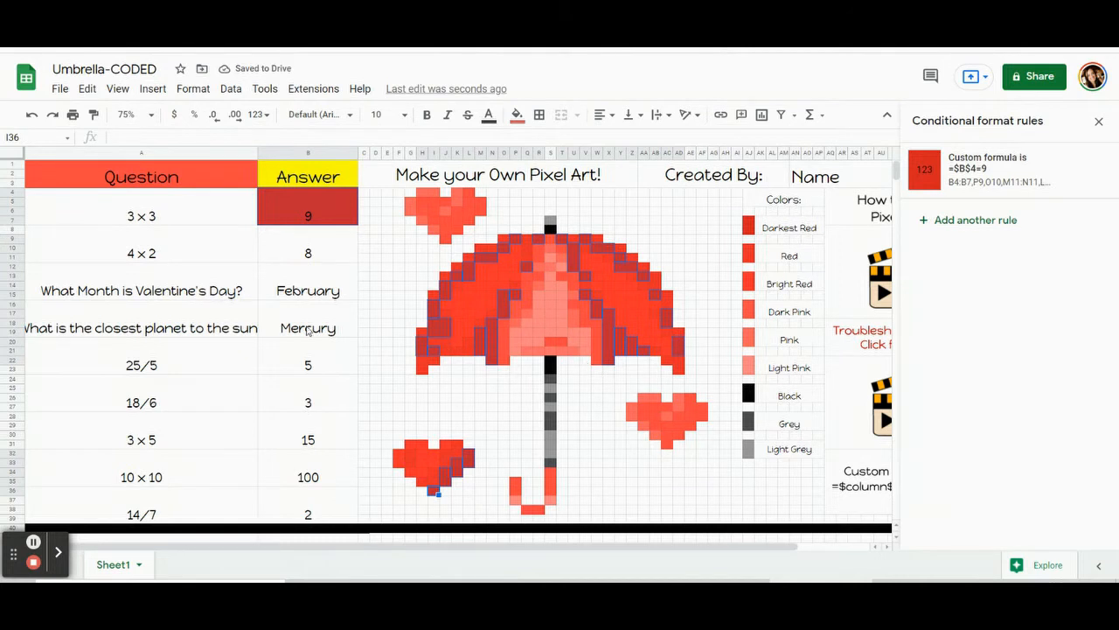
# Clear the 3 x 3 answer in B4:B7 to test whether the linked pixels lose their color
pyautogui.click(291, 427)
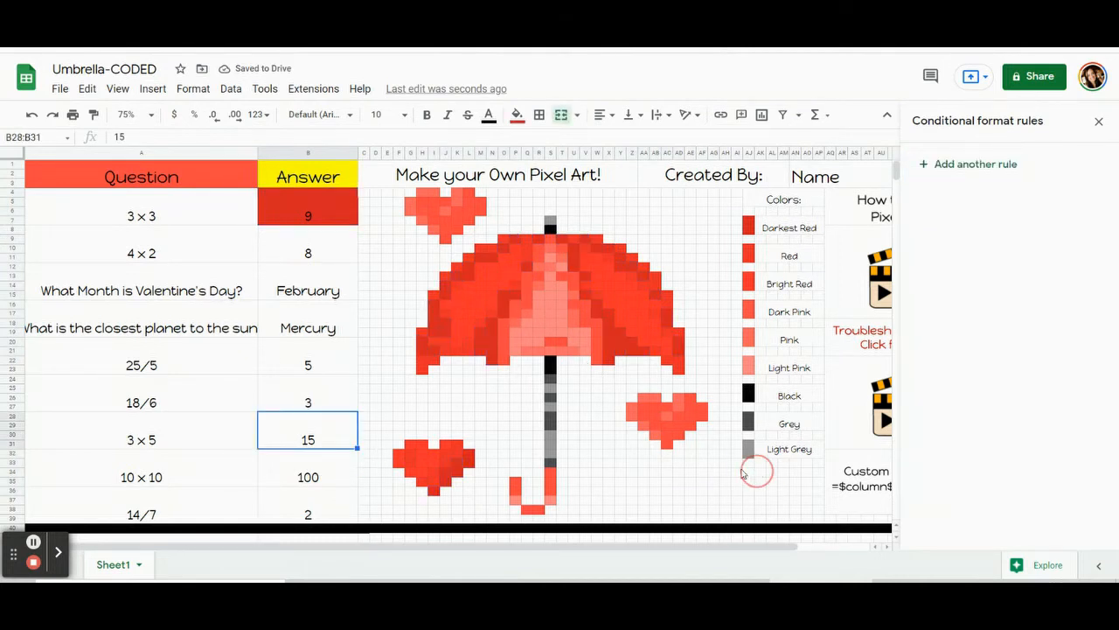
pyautogui.click(294, 222)
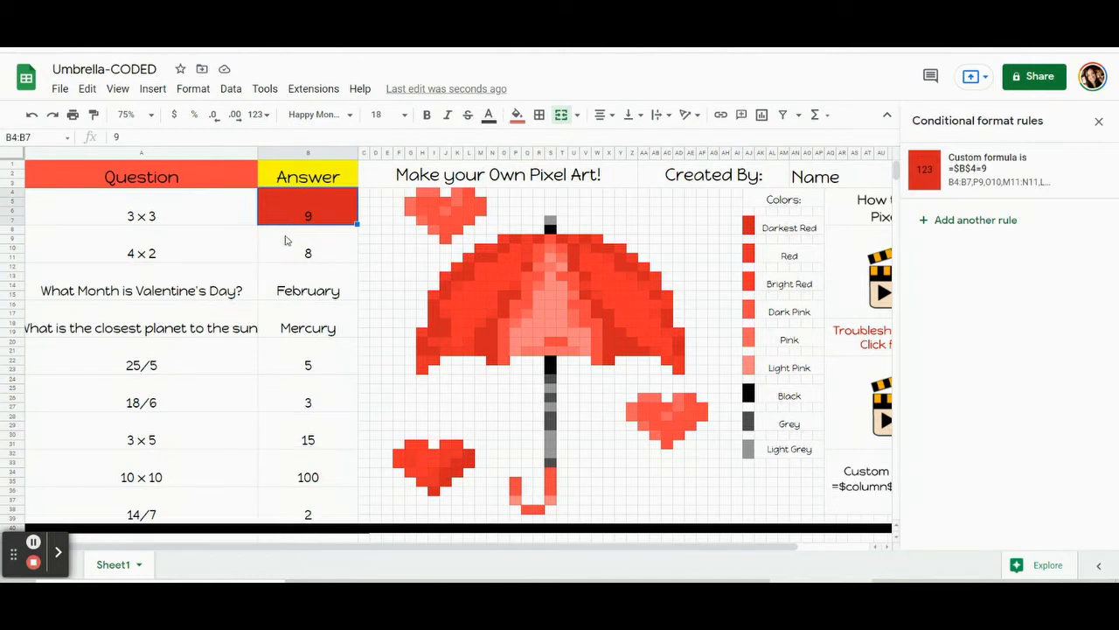
pyautogui.press('Delete')
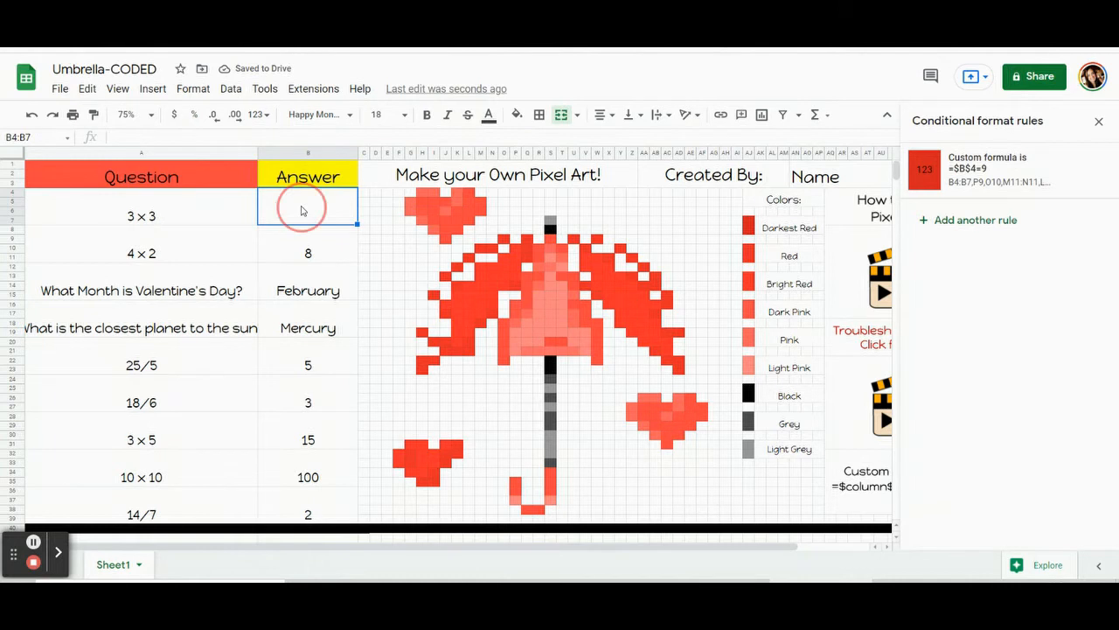
# Test the 3 x 3 rule by entering 9 in B4:B7 and clearing it again
pyautogui.write('9')
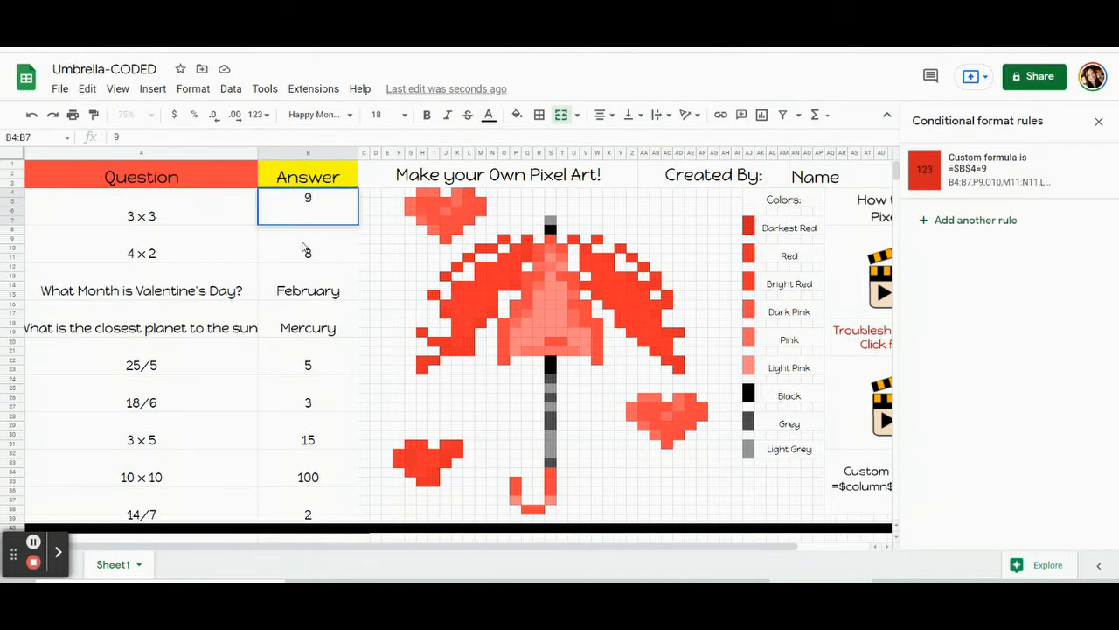
pyautogui.press('Return')
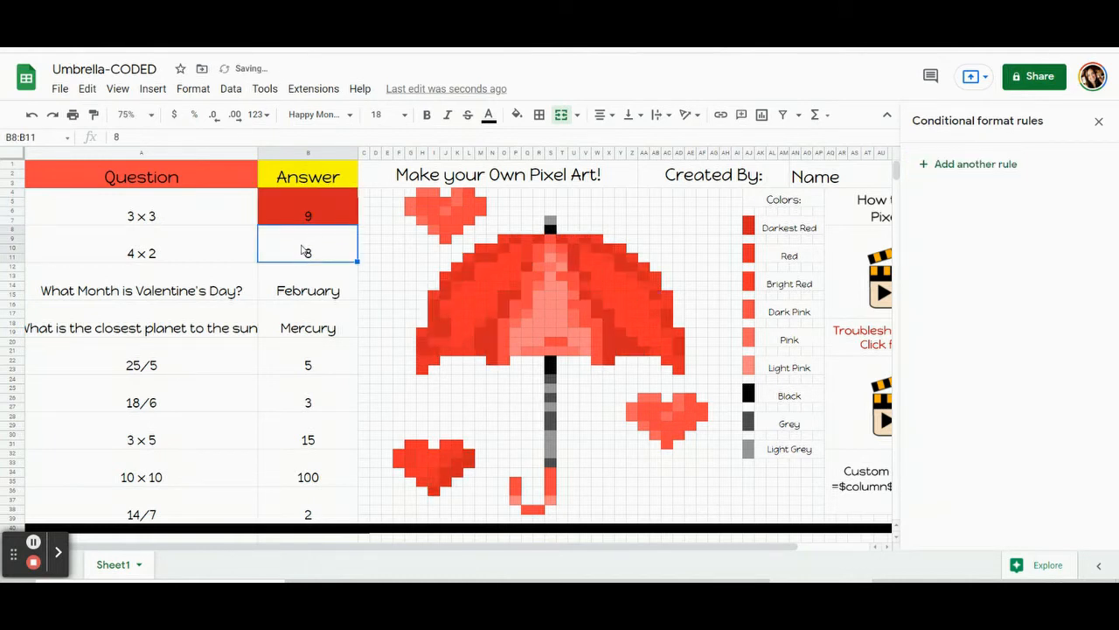
pyautogui.click(308, 213)
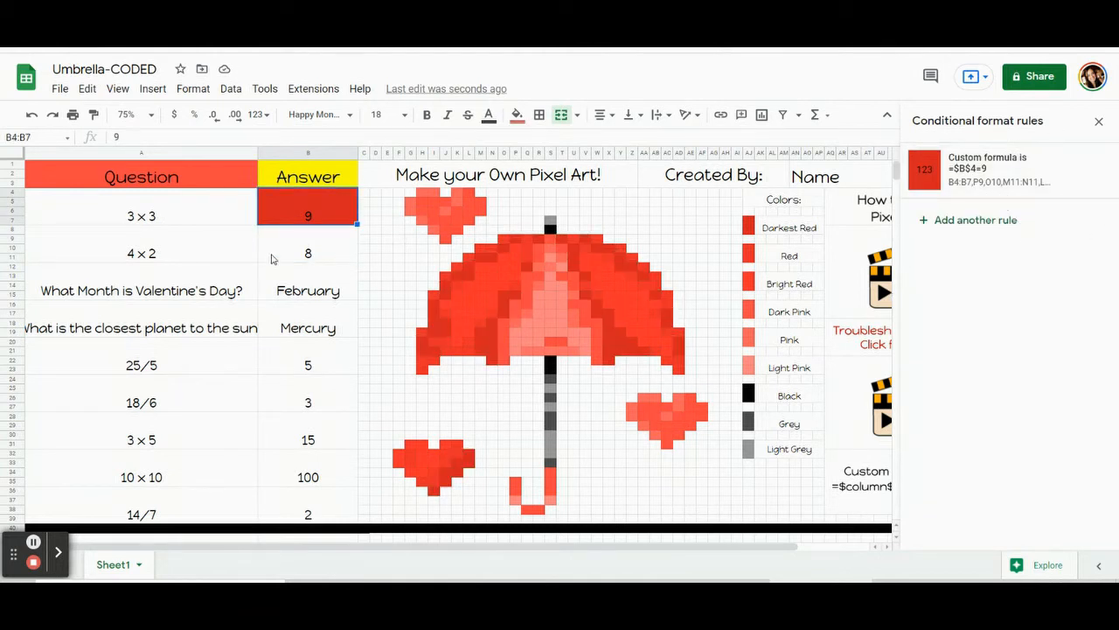
pyautogui.click(273, 254)
pyautogui.click(280, 212)
pyautogui.press('Delete')
# Add a conditional formatting rule for the 4 x 2 answer in B8:B11 with the light grey fill used in the umbrella's pole
pyautogui.click(295, 260)
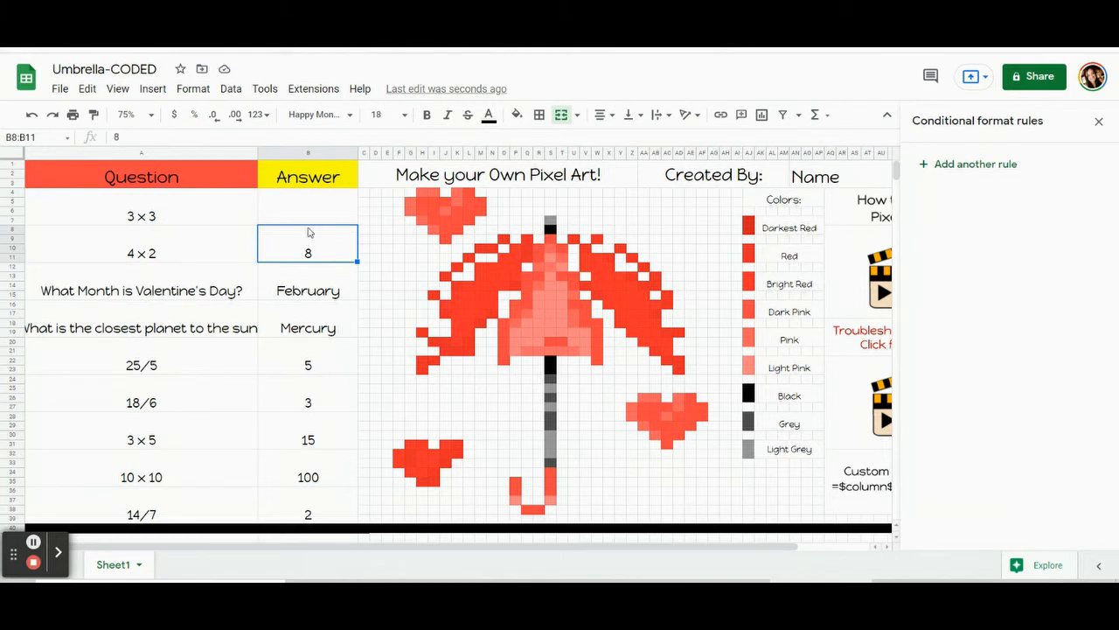
pyautogui.click(1007, 169)
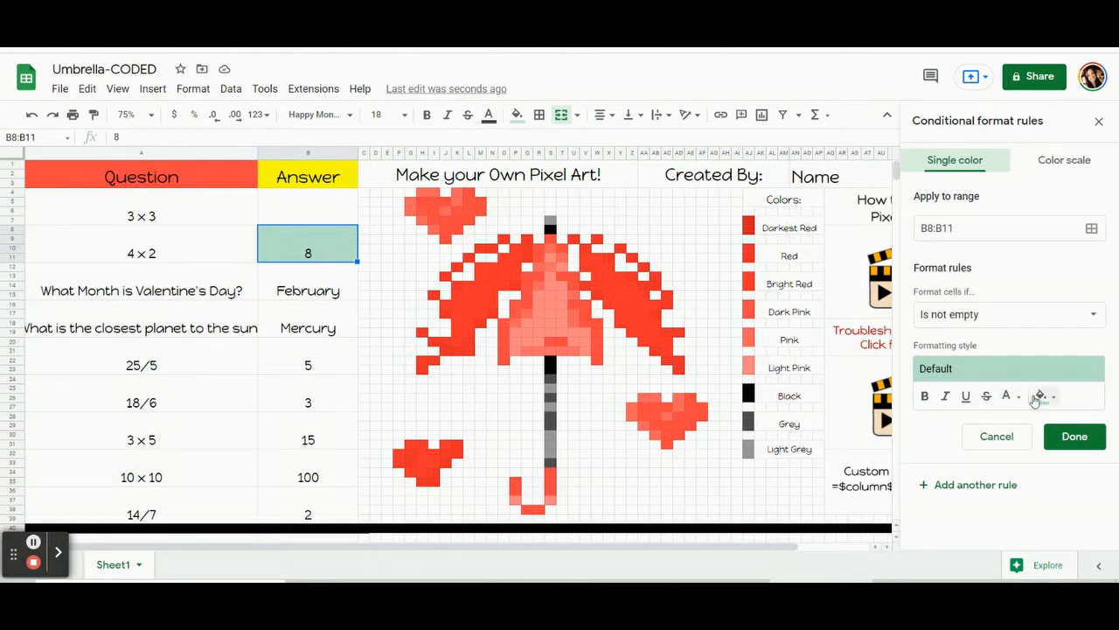
pyautogui.click(1040, 398)
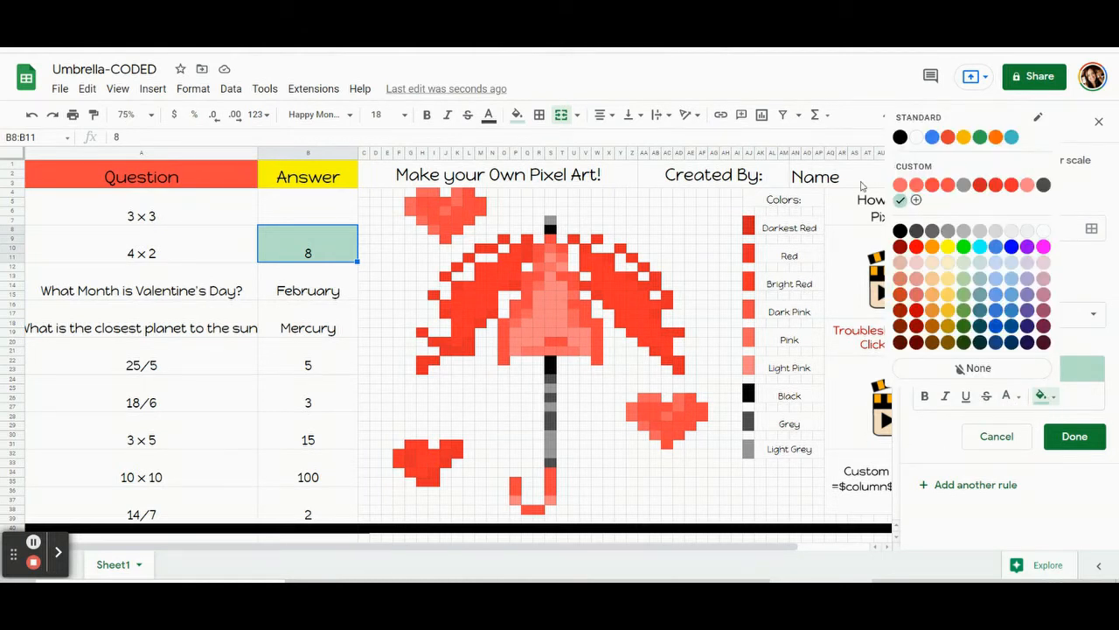
pyautogui.click(552, 441)
pyautogui.click(518, 114)
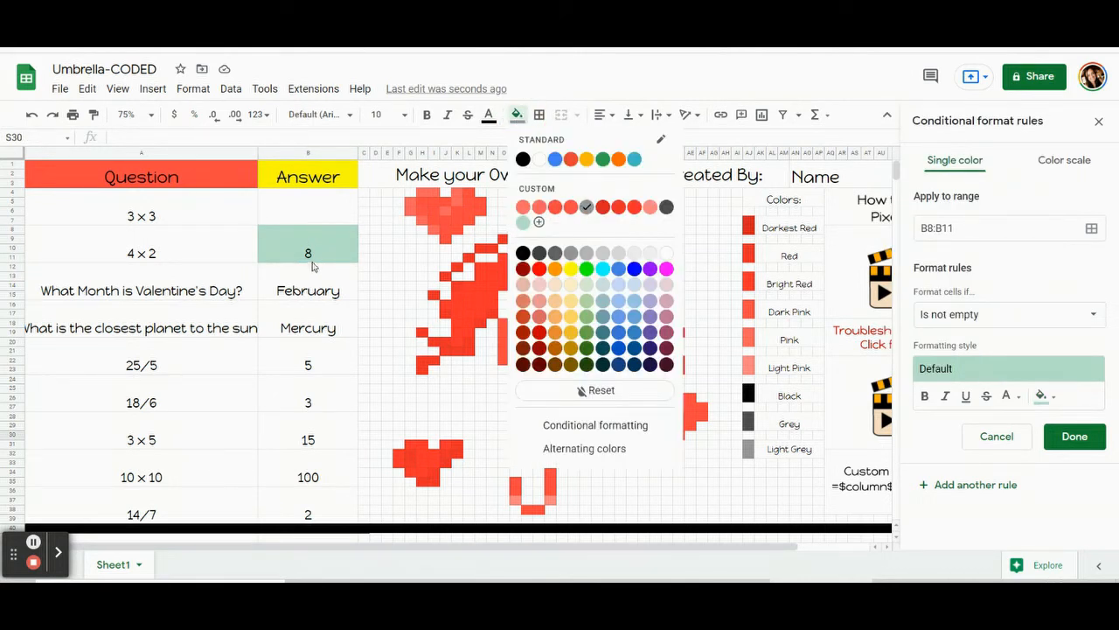
pyautogui.click(317, 251)
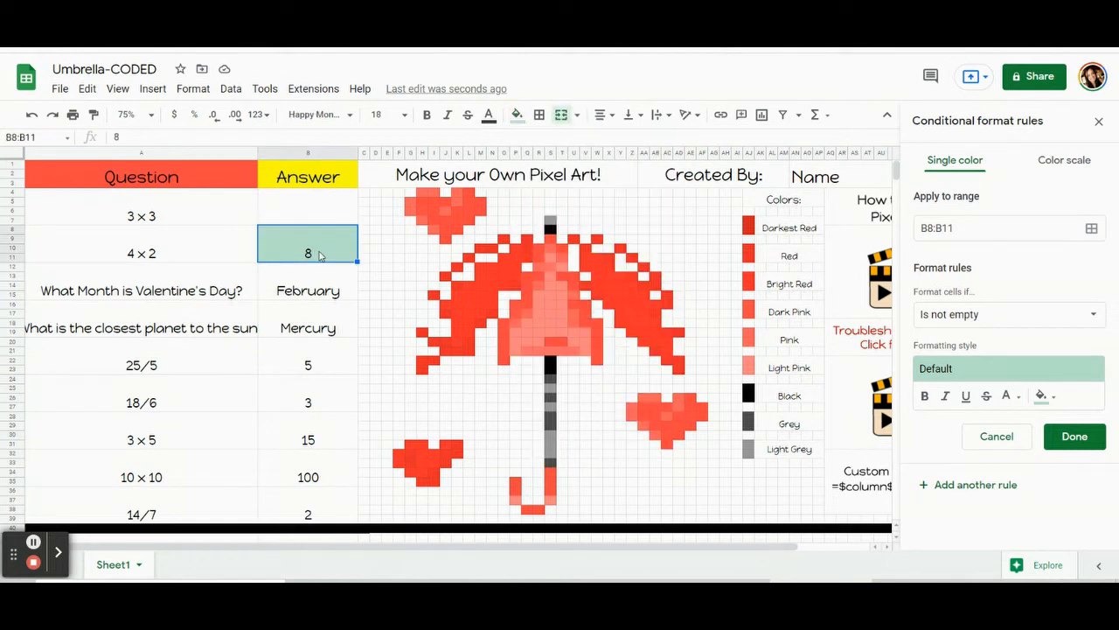
pyautogui.click(1043, 398)
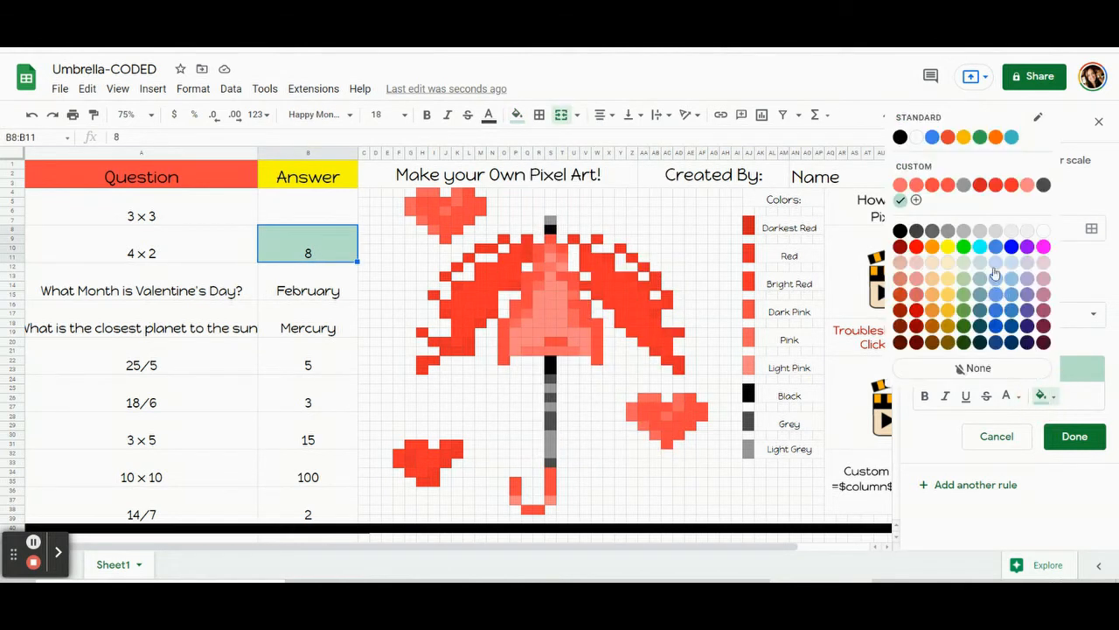
pyautogui.click(965, 186)
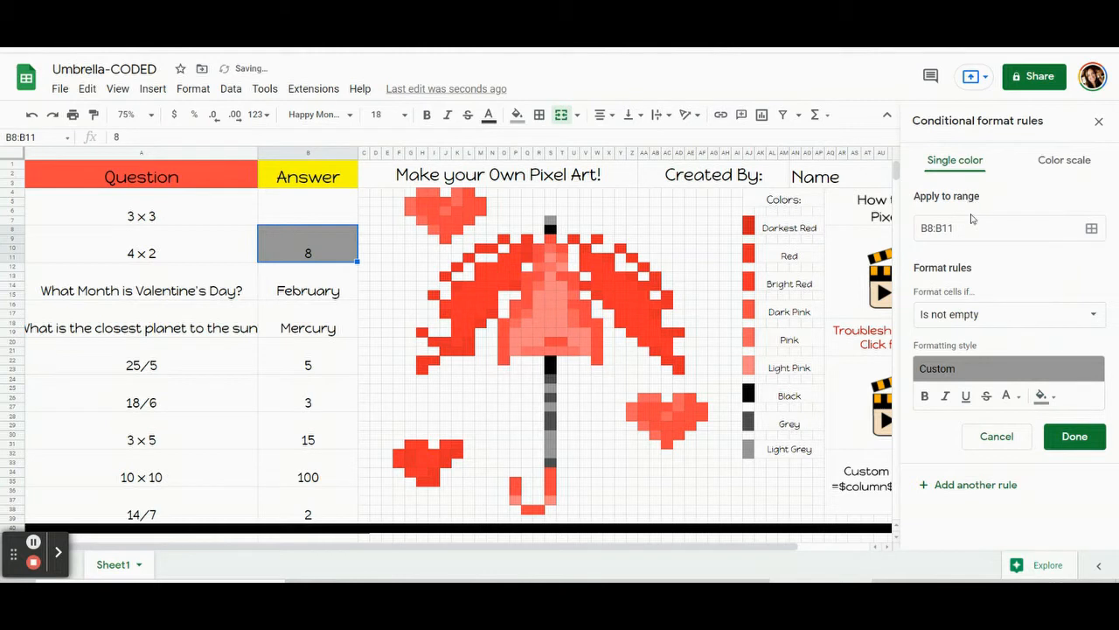
# Set the rule's condition to the custom formula =$b$8=8
pyautogui.click(978, 315)
pyautogui.scroll(-5, 976, 350)
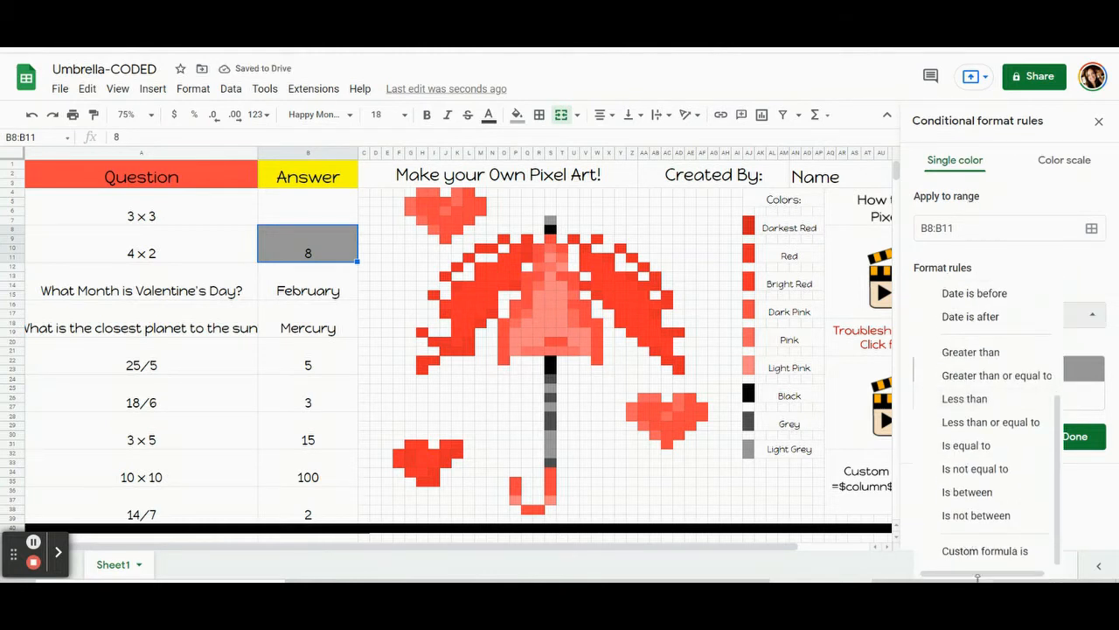
pyautogui.click(976, 556)
pyautogui.click(948, 348)
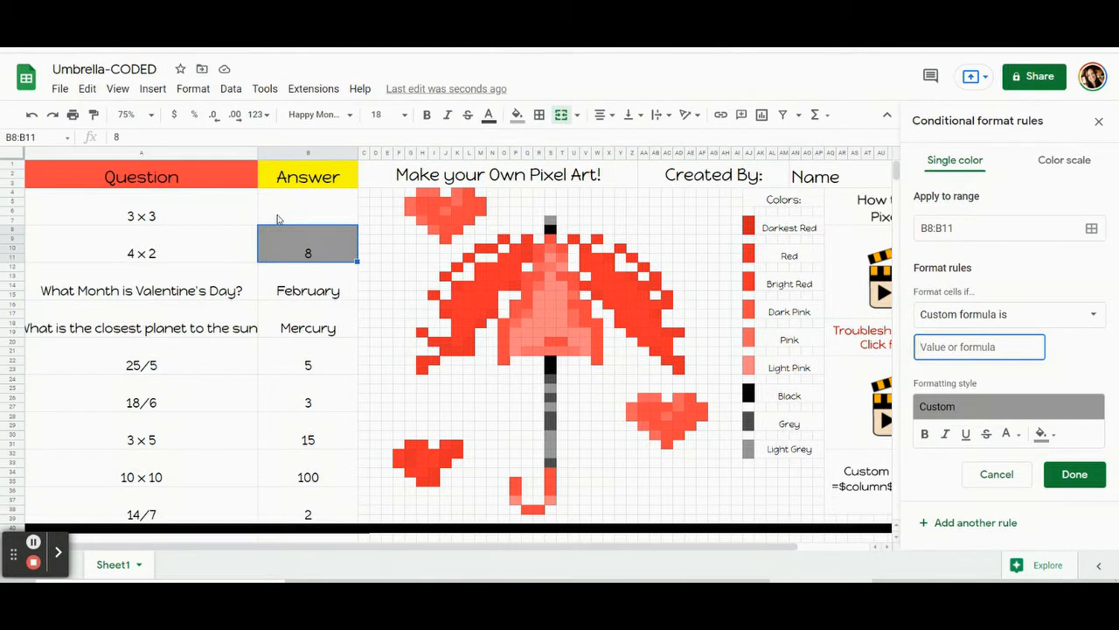
pyautogui.write('=$b$8=8')
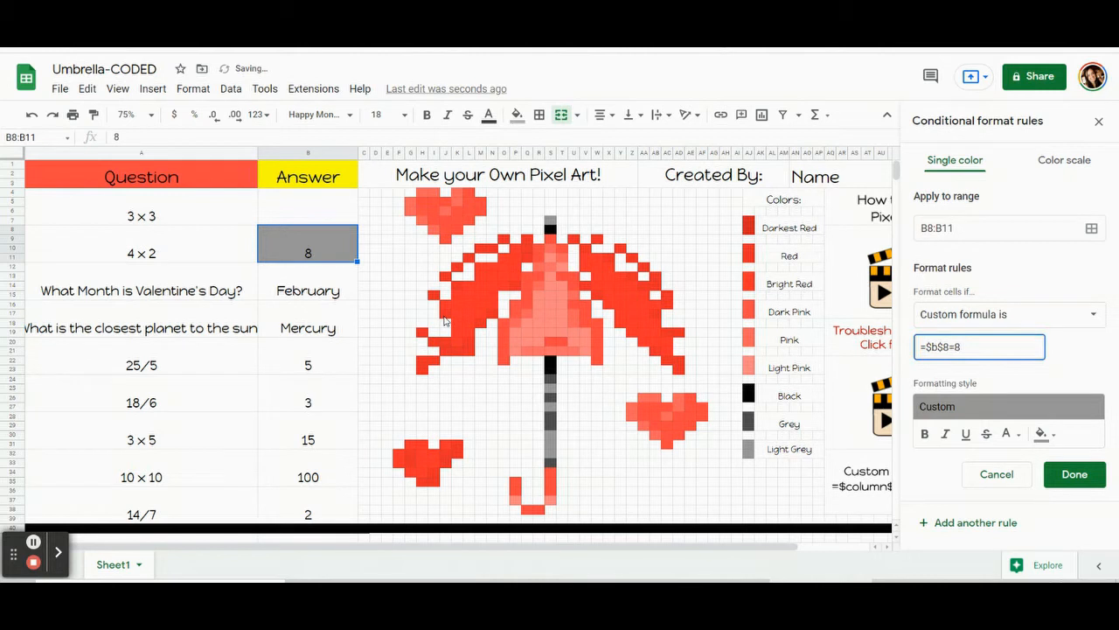
# Add the light grey pole pixels S7, S25, S27 and S30:S32 to the rule's range
pyautogui.click(1092, 227)
pyautogui.moveTo(600, 249); pyautogui.dragTo(208, 90)
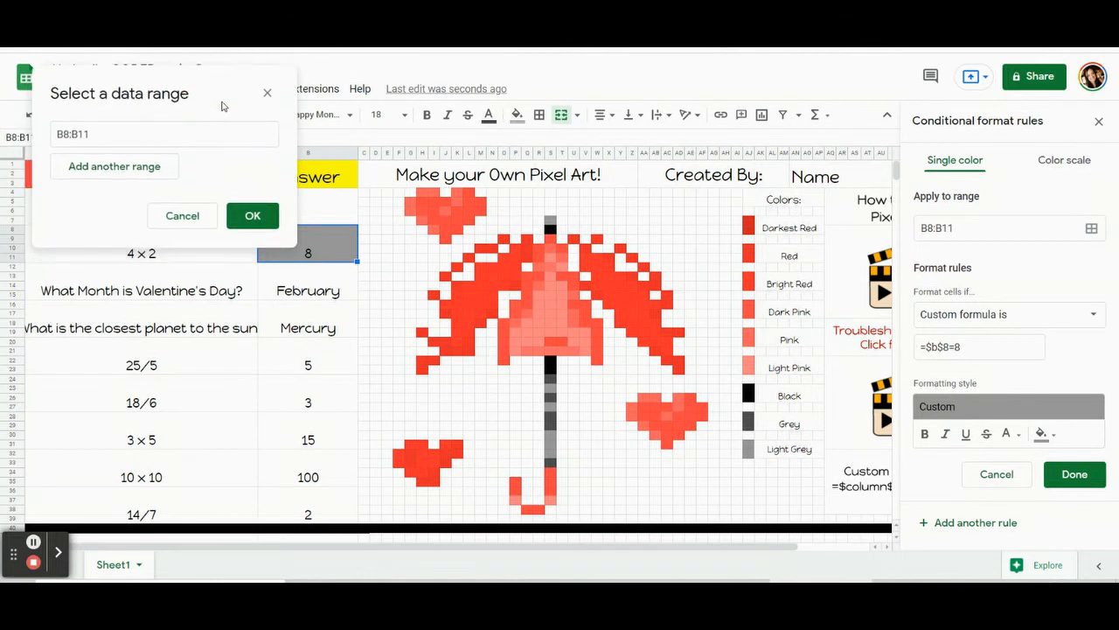
pyautogui.keyDown('ctrl'); pyautogui.click(551, 388); pyautogui.keyUp('ctrl')
pyautogui.keyDown('ctrl'); pyautogui.click(551, 407); pyautogui.keyUp('ctrl')
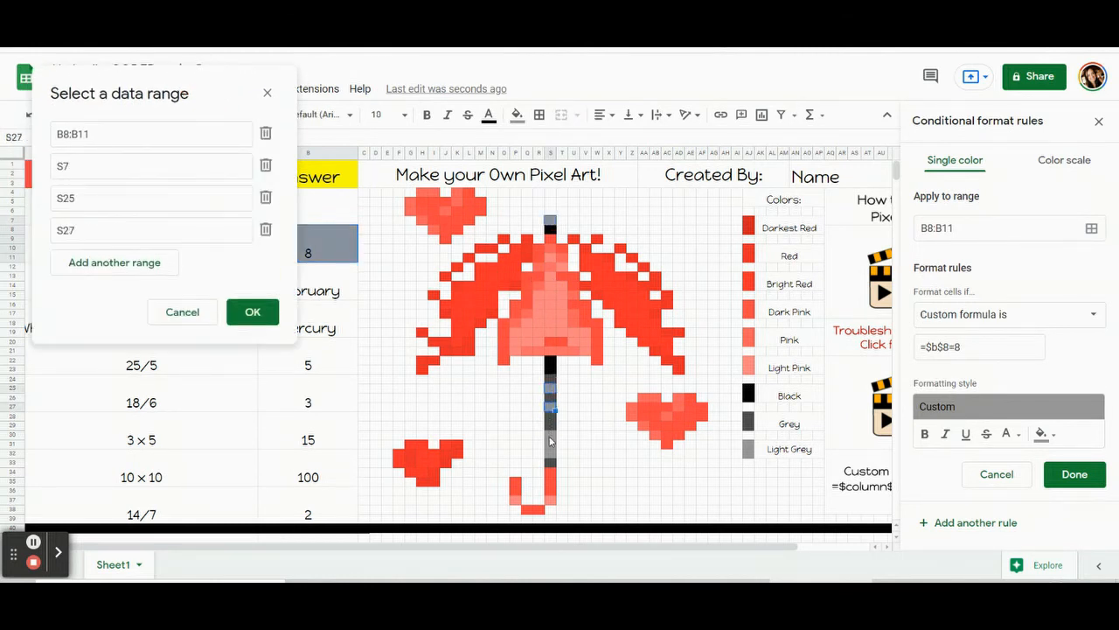
pyautogui.moveTo(551, 441); pyautogui.dragTo(555, 455)
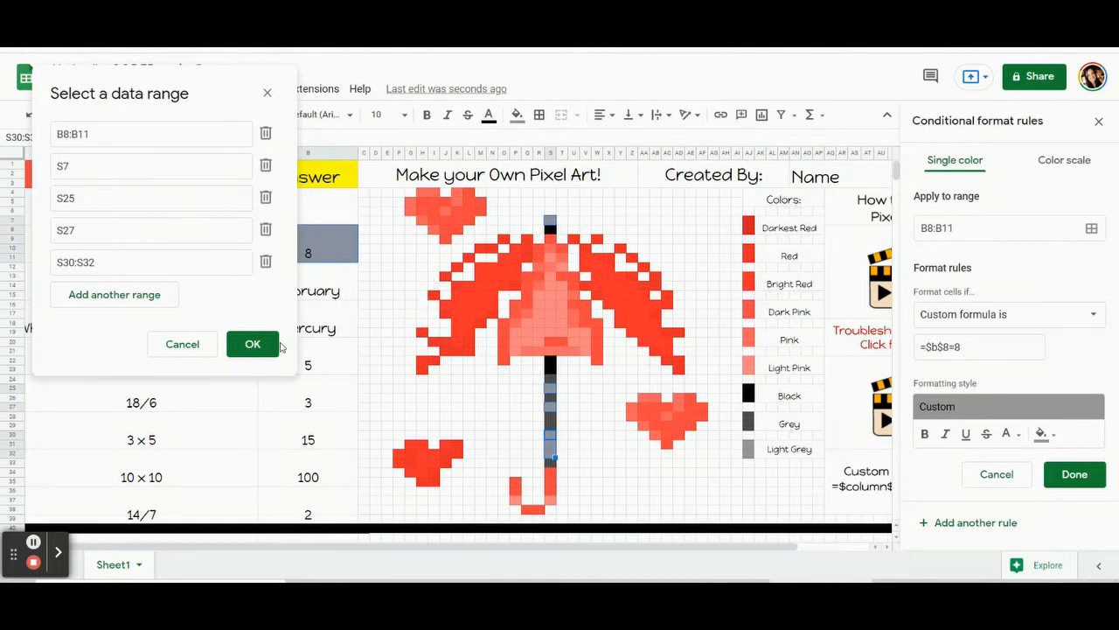
# Save the light grey rule with the selected ranges and reset the manual fill color of those pixels
pyautogui.click(251, 346)
pyautogui.click(1075, 474)
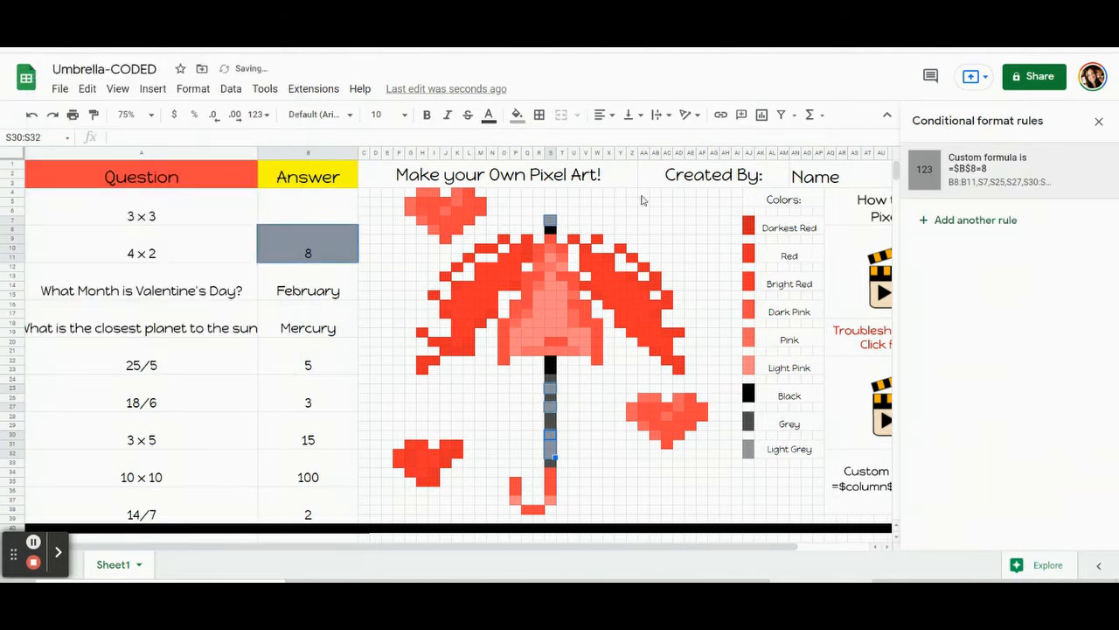
pyautogui.click(517, 114)
pyautogui.click(598, 390)
pyautogui.click(206, 307)
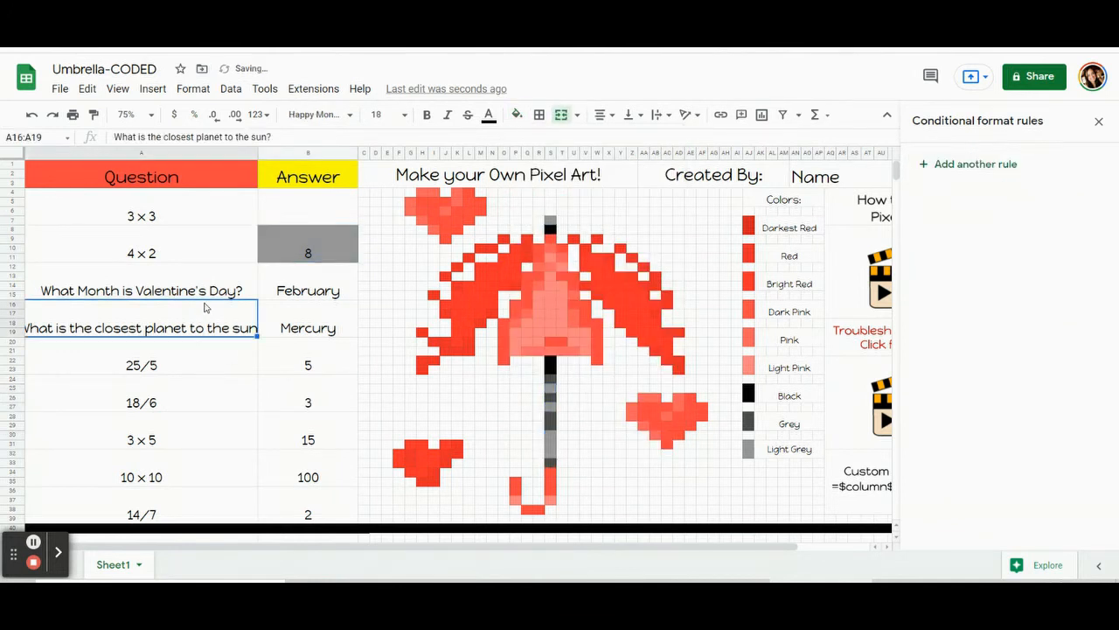
pyautogui.press('Delete')
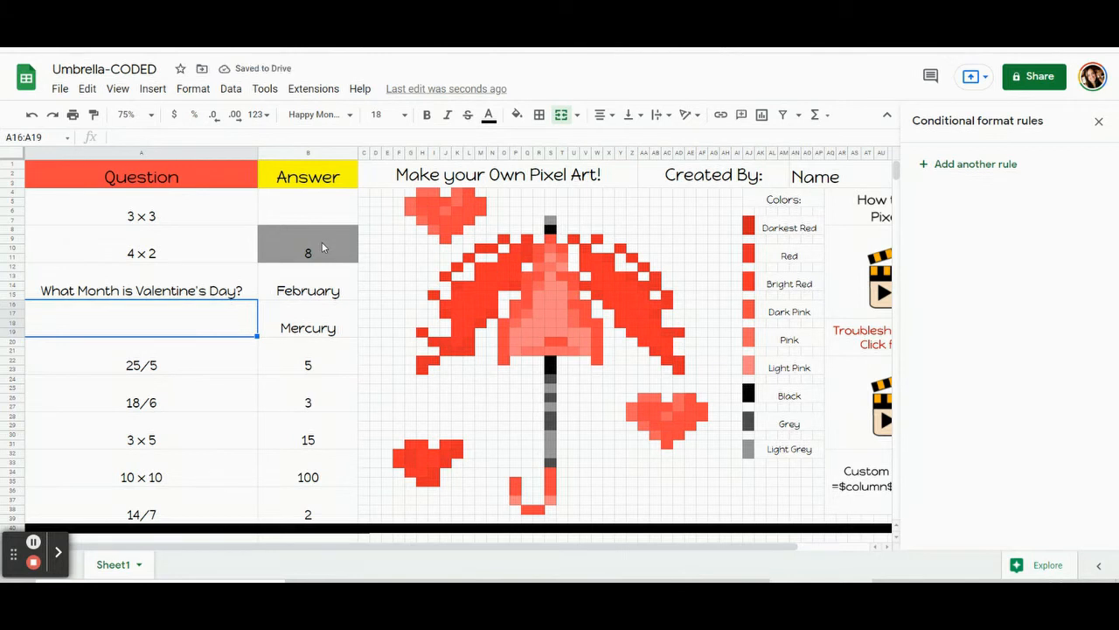
pyautogui.hotkey('ctrl', 'z')
# Clear the 4 x 2 answer, then test both rules by entering 9 in B4:B7 and 8 in B8:B11
pyautogui.click(317, 250)
pyautogui.press('Delete')
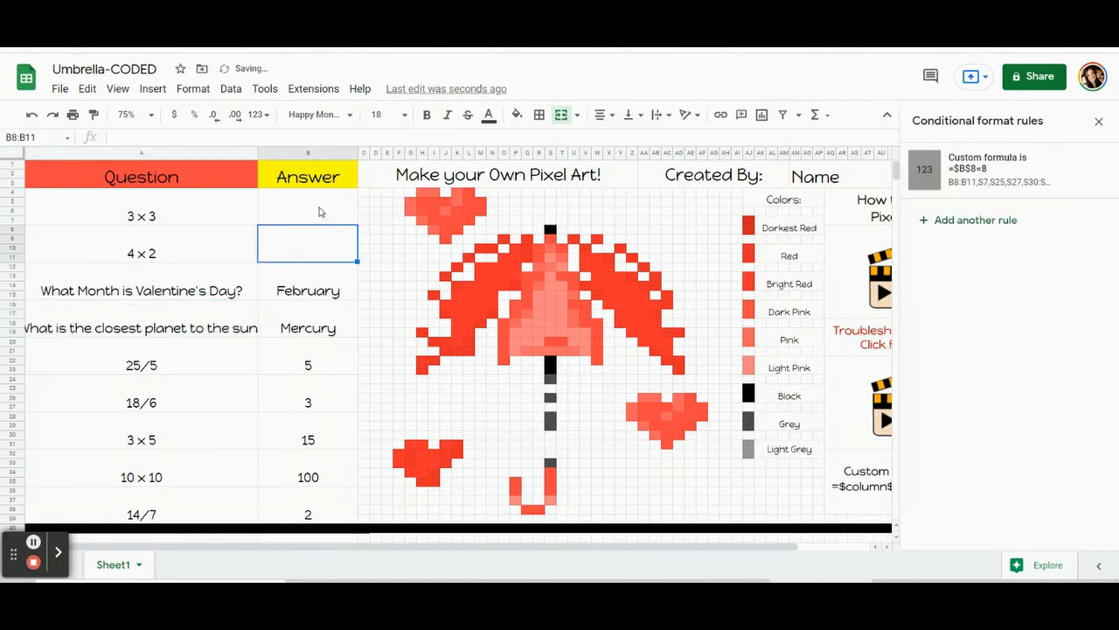
pyautogui.click(319, 211)
pyautogui.write('9')
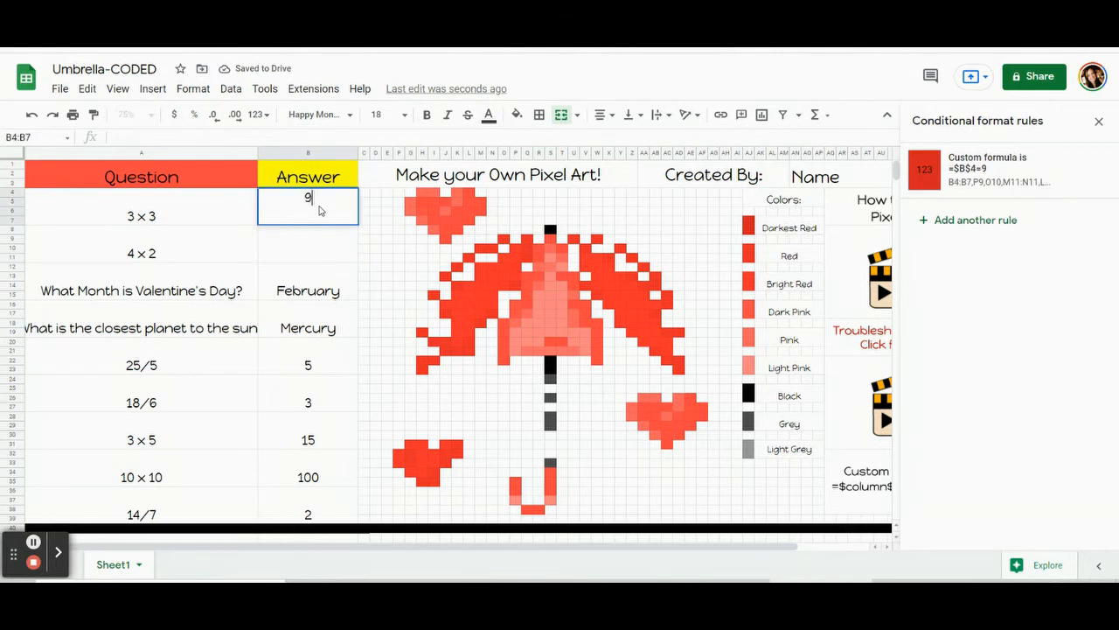
pyautogui.press('Return')
pyautogui.write('8')
pyautogui.press('Return')
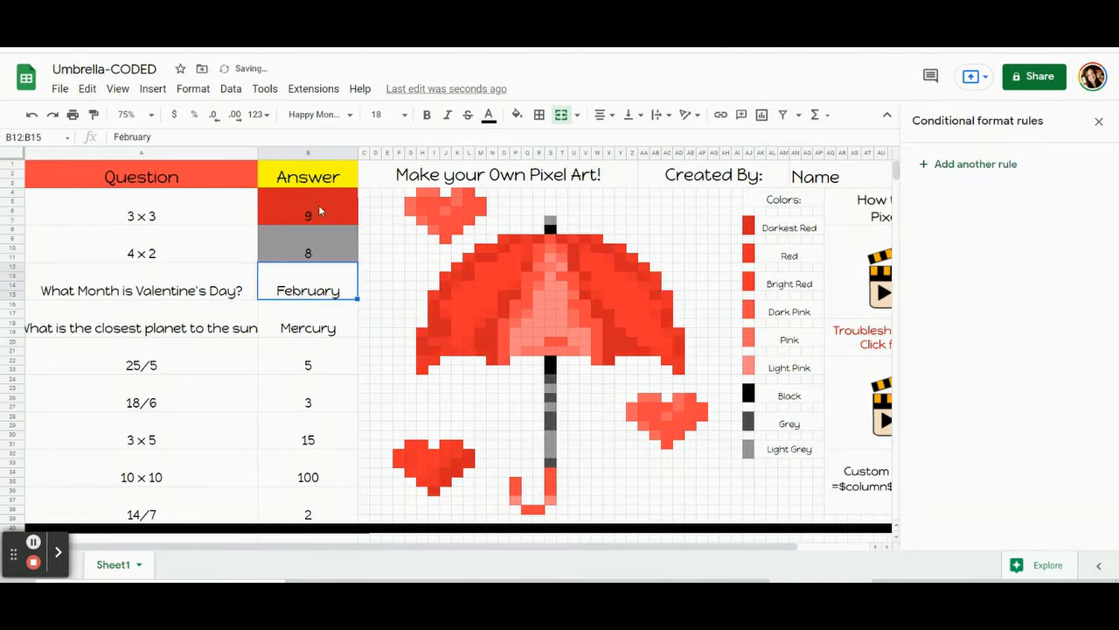
# Clear the answers to 4 x 2 and 3 x 3 in B8:B11 and B4:B7
pyautogui.press('Up')
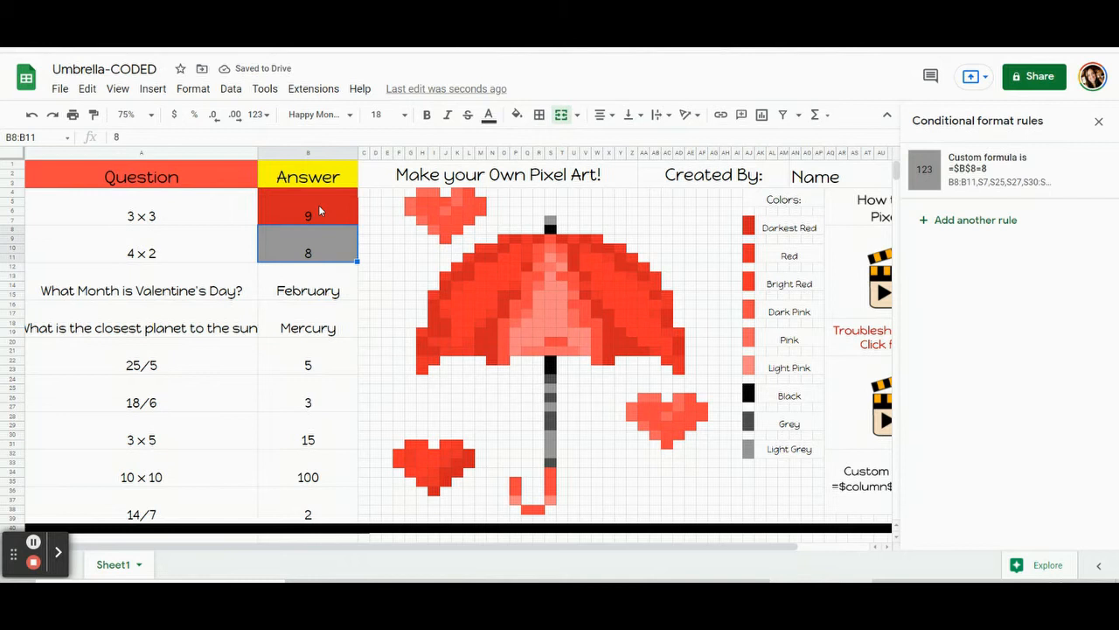
pyautogui.press('Delete')
pyautogui.press('Up')
pyautogui.press('Delete')
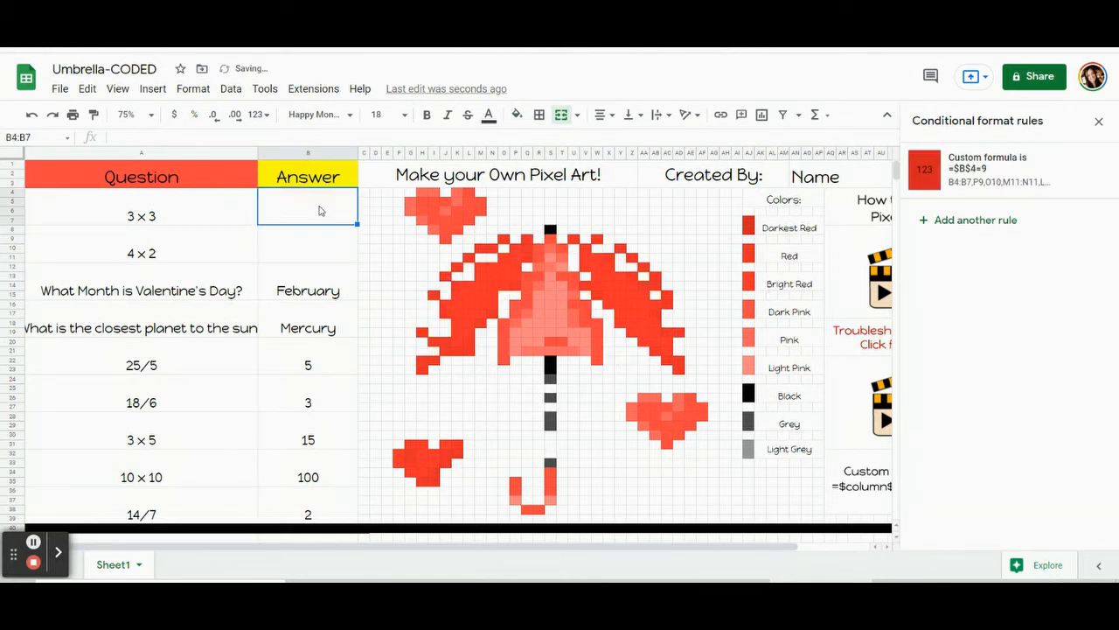
# Start a new conditional formatting rule for the Valentine's Day answer, February, in B12:B15
pyautogui.click(293, 288)
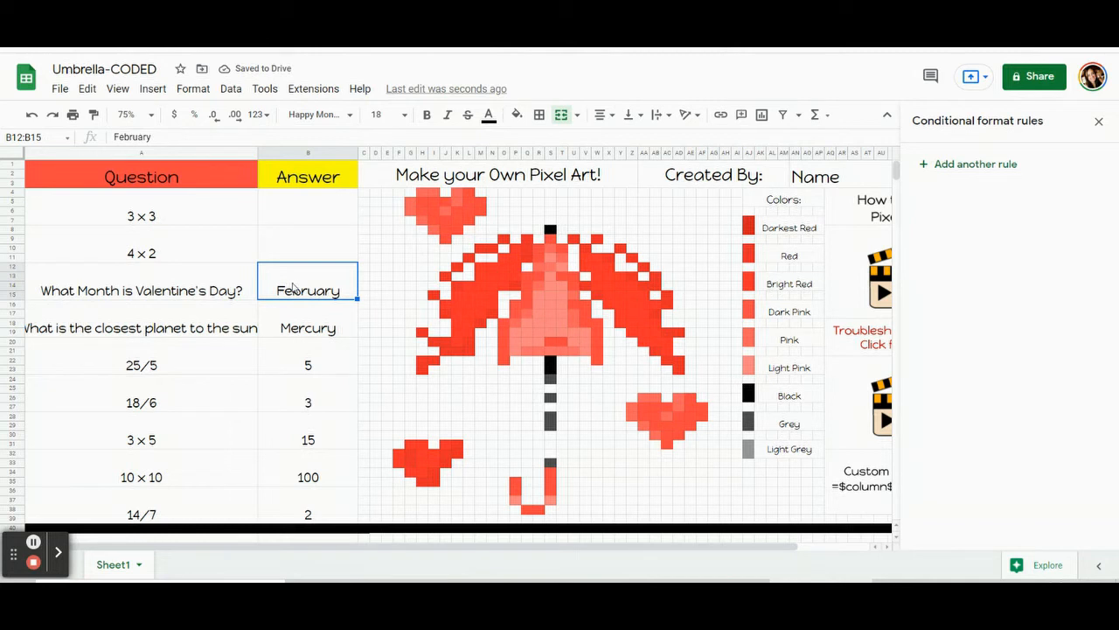
pyautogui.click(958, 166)
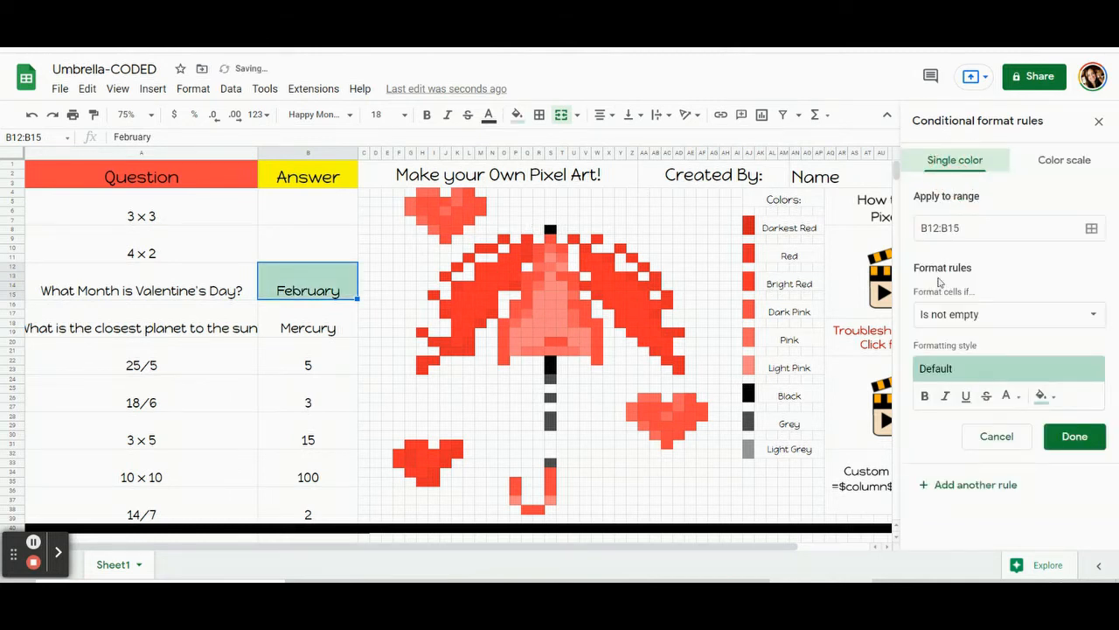
pyautogui.click(1040, 396)
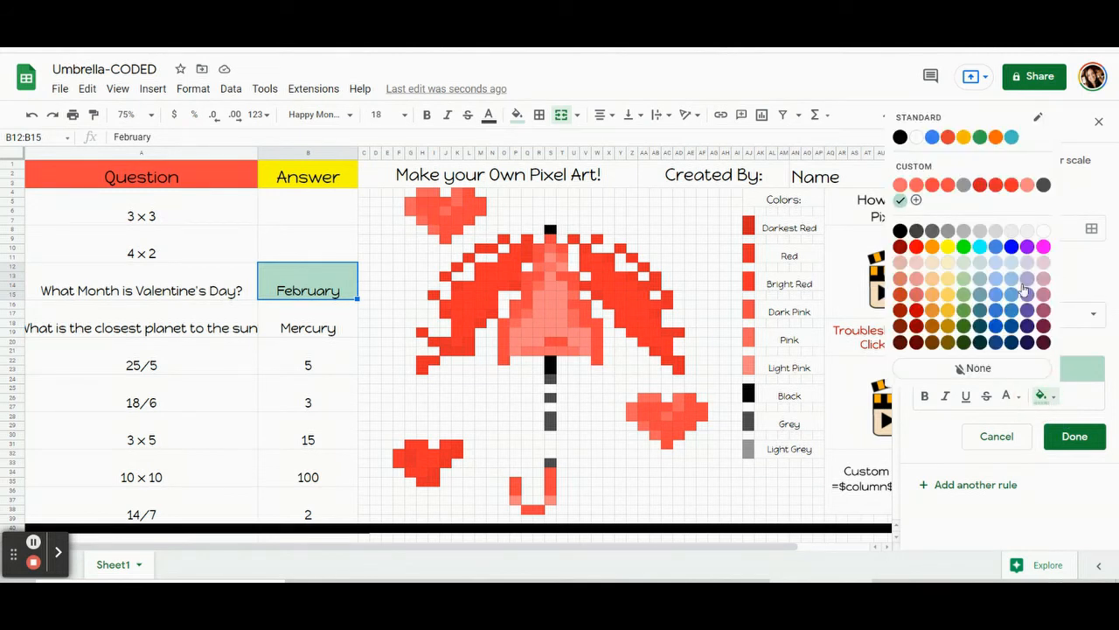
# Examine the fill colors of pixels S15, P37 and AB26 to identify the pink shade for the February rule
pyautogui.click(551, 298)
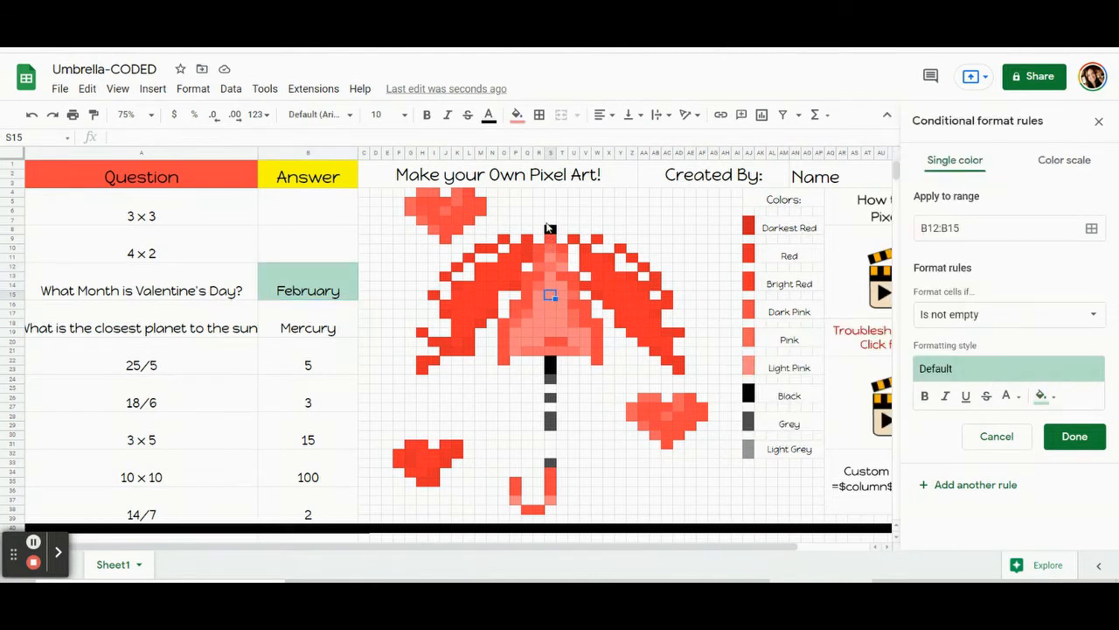
pyautogui.click(518, 116)
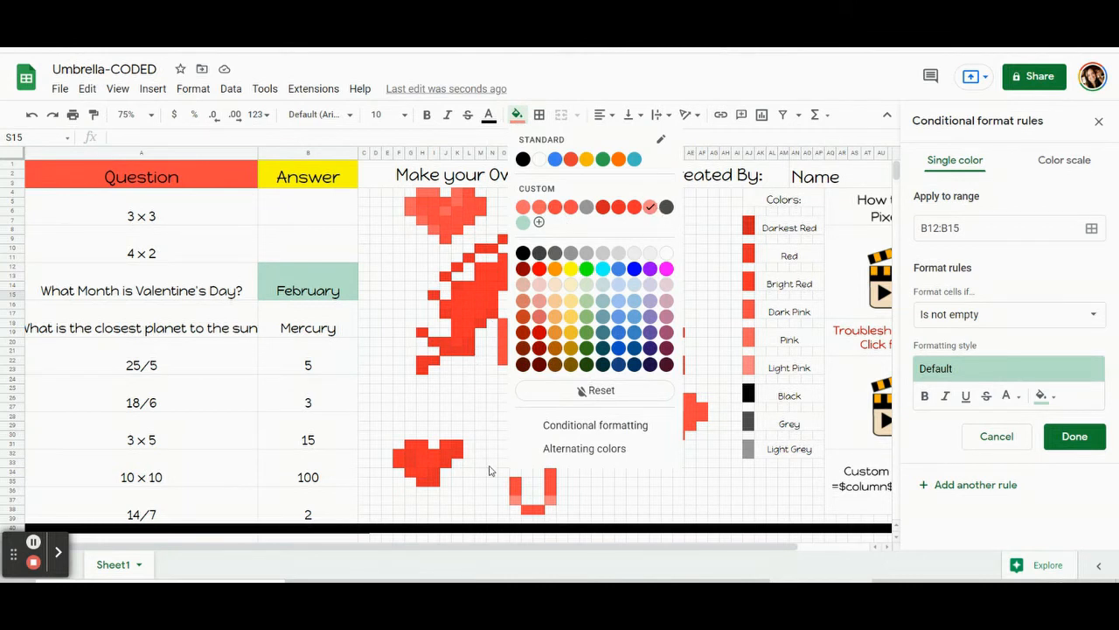
pyautogui.click(517, 504)
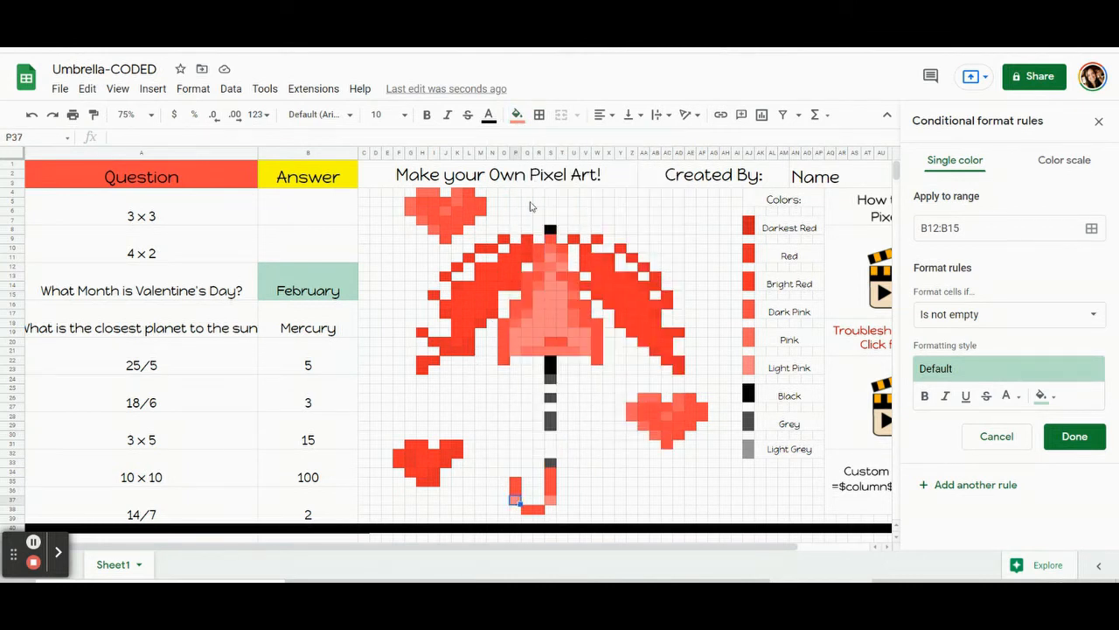
pyautogui.click(518, 115)
pyautogui.click(725, 464)
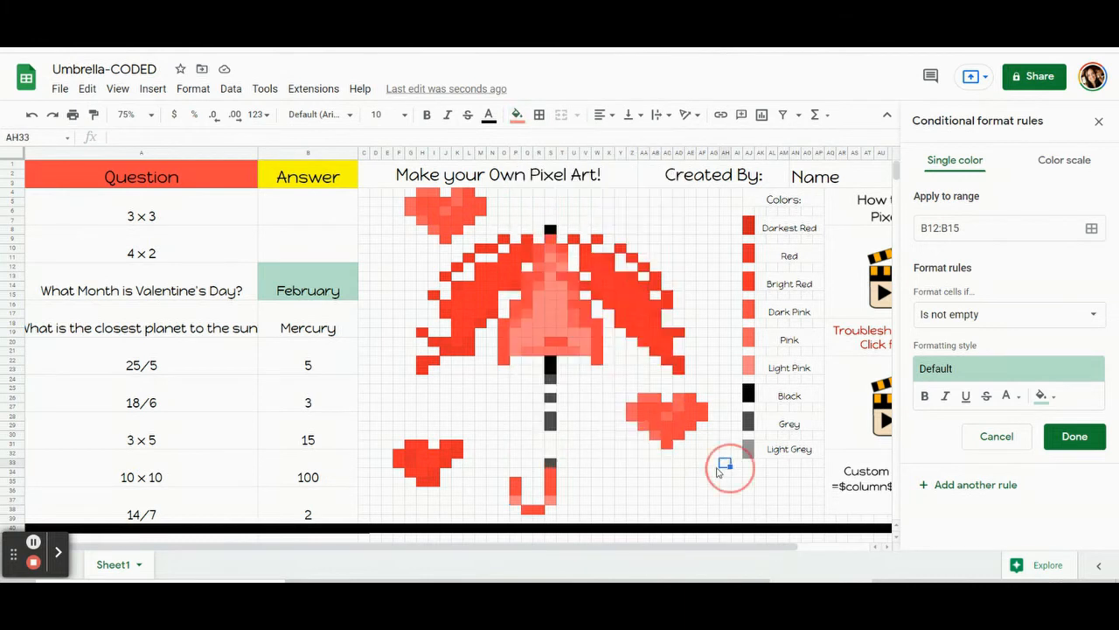
pyautogui.click(653, 399)
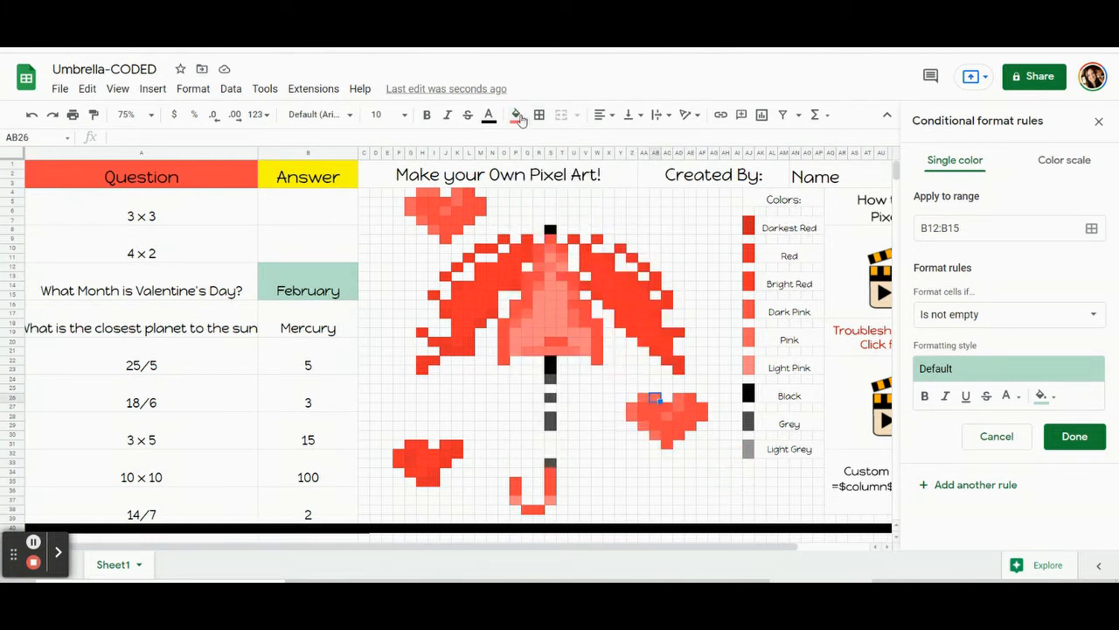
pyautogui.click(518, 116)
pyautogui.click(519, 116)
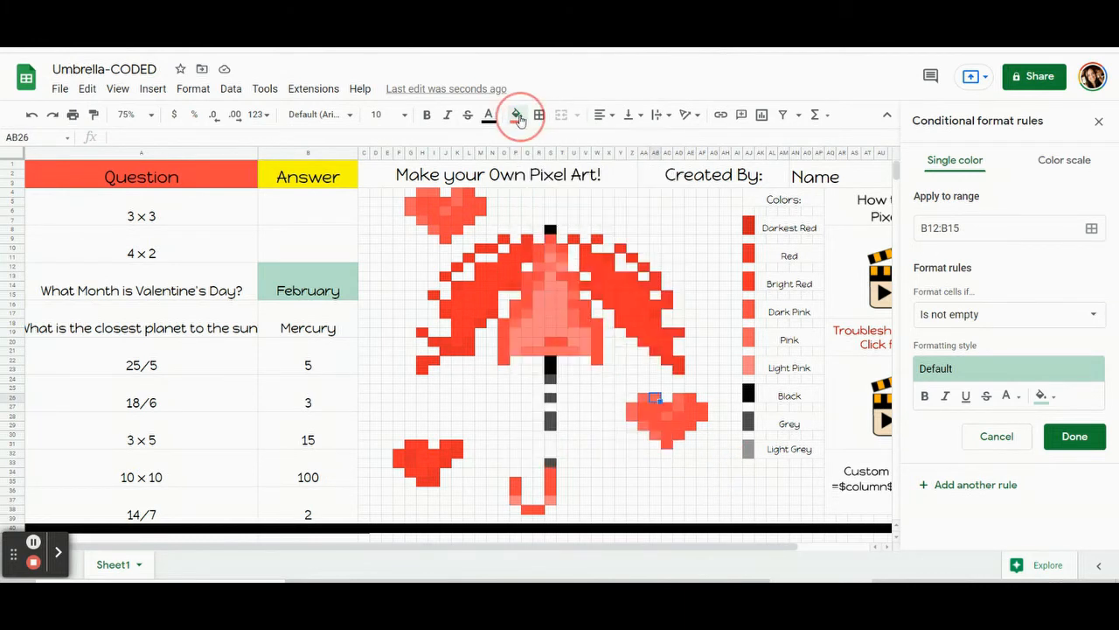
pyautogui.click(550, 293)
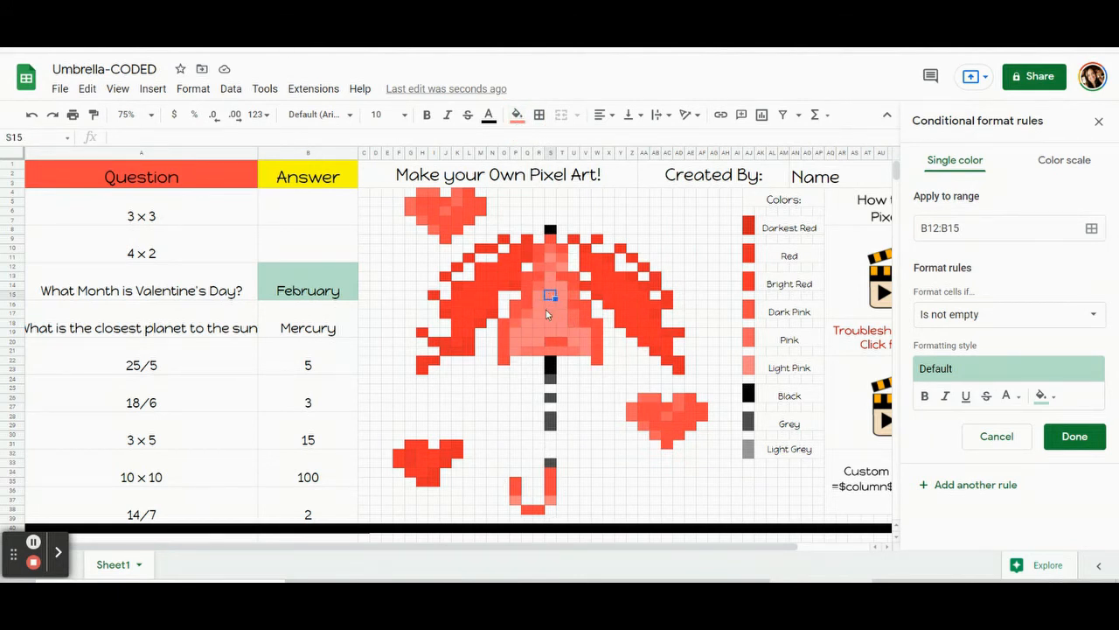
pyautogui.click(549, 314)
pyautogui.click(345, 281)
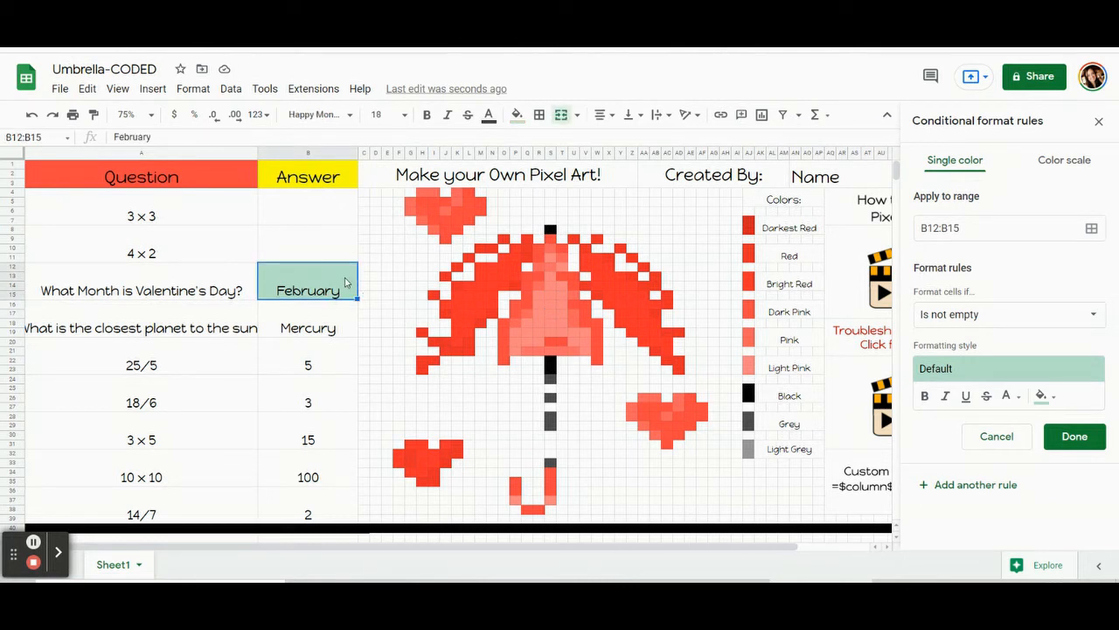
# Give the February rule for B12:B15 a light pink fill and the custom formula =$b$12="February"
pyautogui.click(1042, 397)
pyautogui.click(1029, 185)
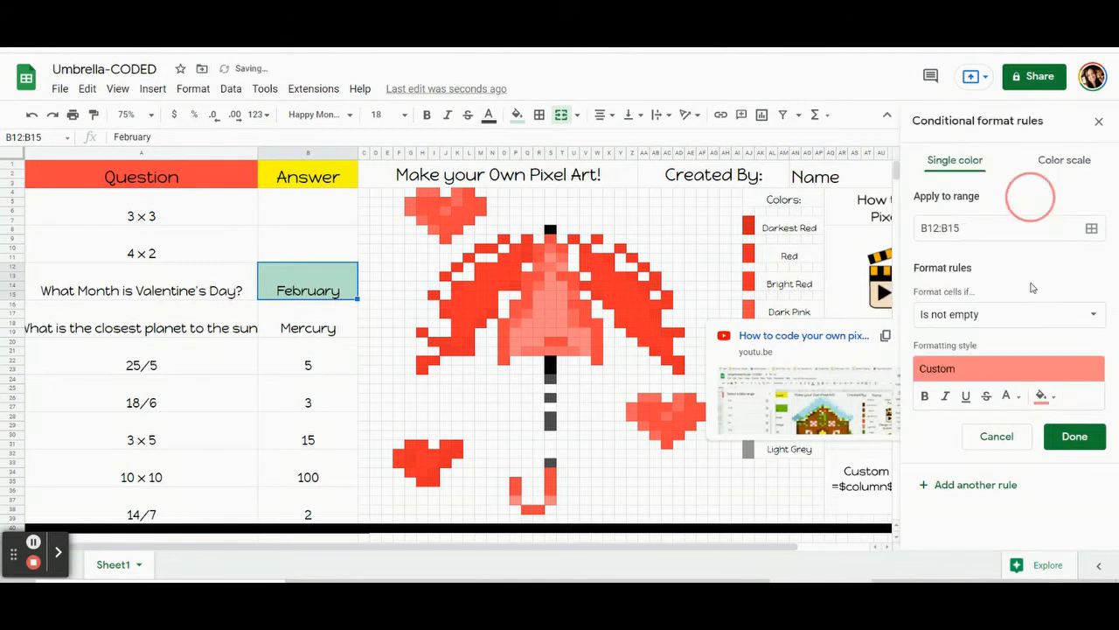
pyautogui.click(1006, 313)
pyautogui.scroll(-1, 960, 524)
pyautogui.click(962, 551)
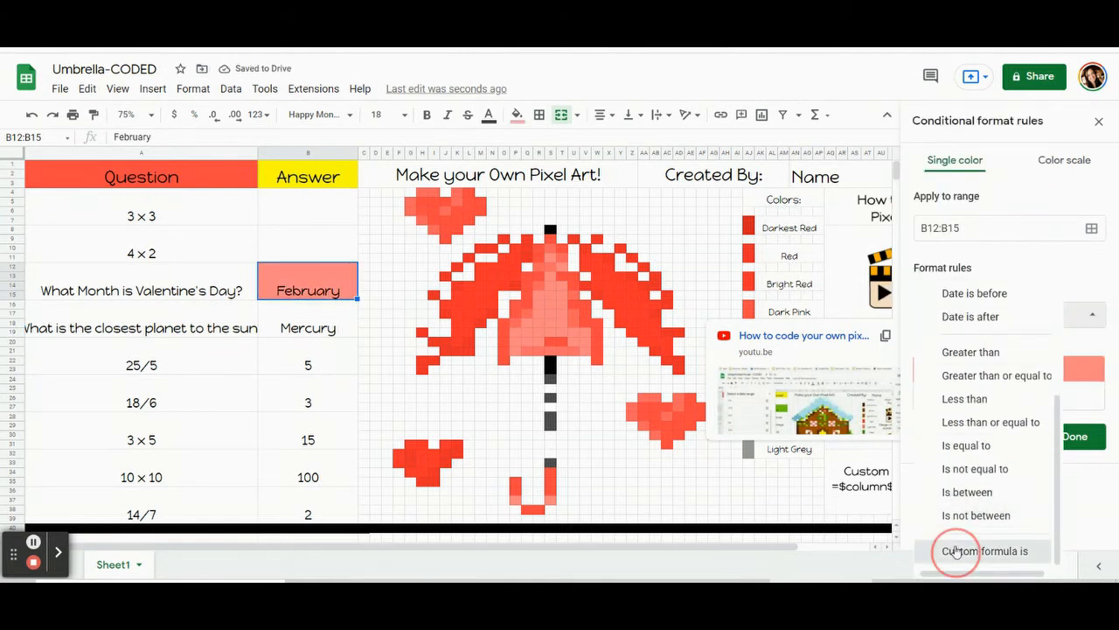
pyautogui.click(959, 348)
pyautogui.write('=')
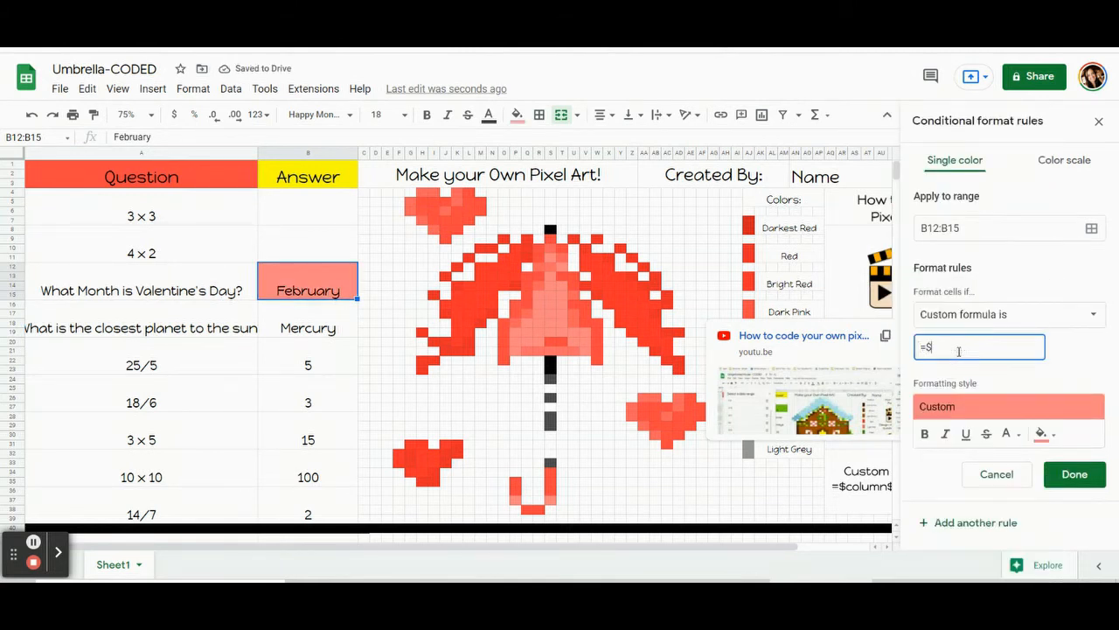
pyautogui.write('$b$12=February')
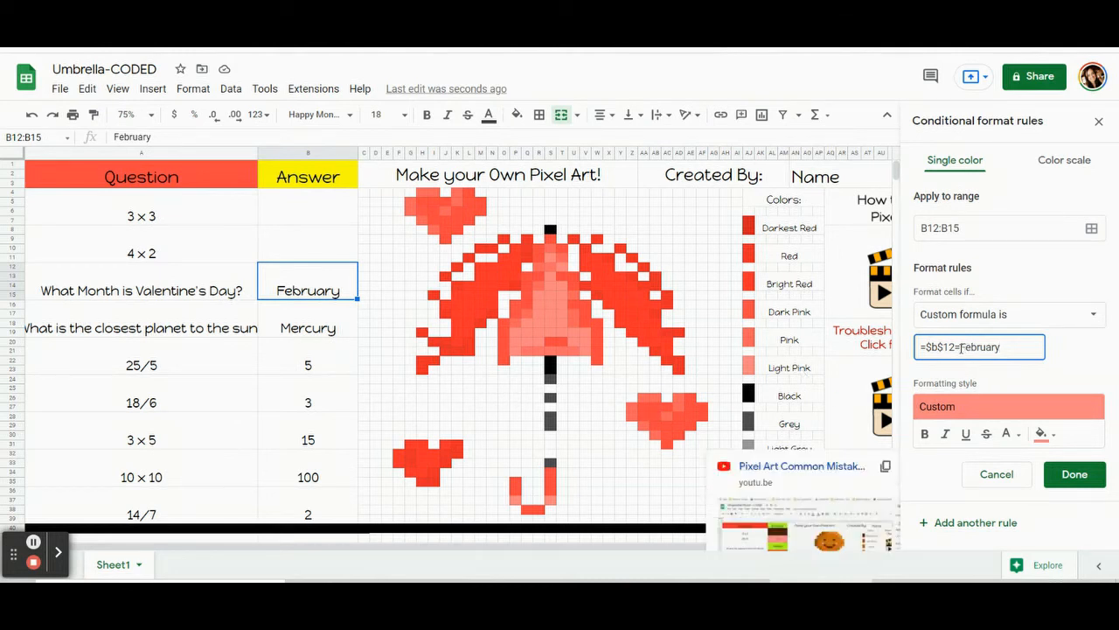
pyautogui.write('"')
pyautogui.click(1007, 348)
pyautogui.click(1021, 347)
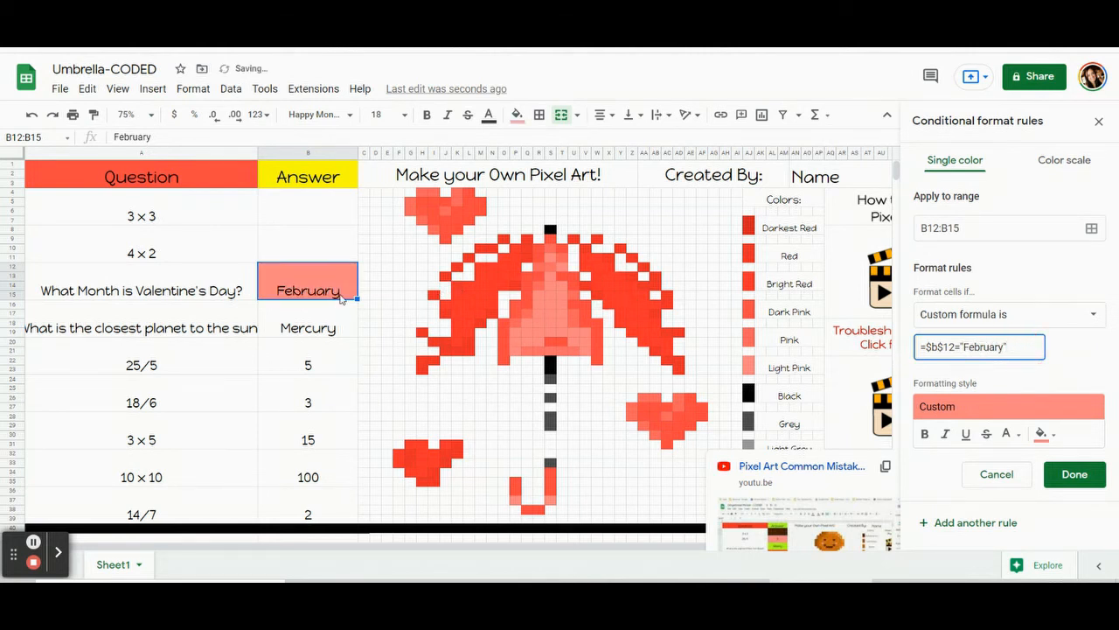
# Extend the February rule to the light pink umbrella pixels S11, T12, S13, S14:T19, U19:V20, V21, R15:R20, Q18:Q20, P19:P21, S37 and P37, then save it
pyautogui.click(1092, 227)
pyautogui.moveTo(581, 235); pyautogui.dragTo(187, 117)
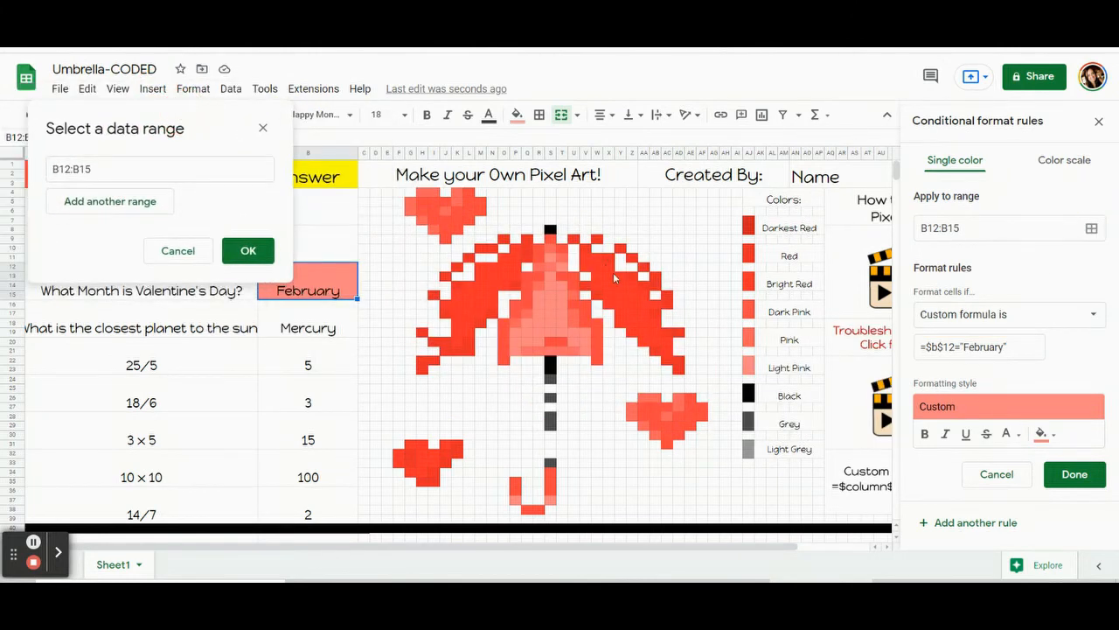
pyautogui.keyDown('ctrl'); pyautogui.click(550, 257); pyautogui.keyUp('ctrl')
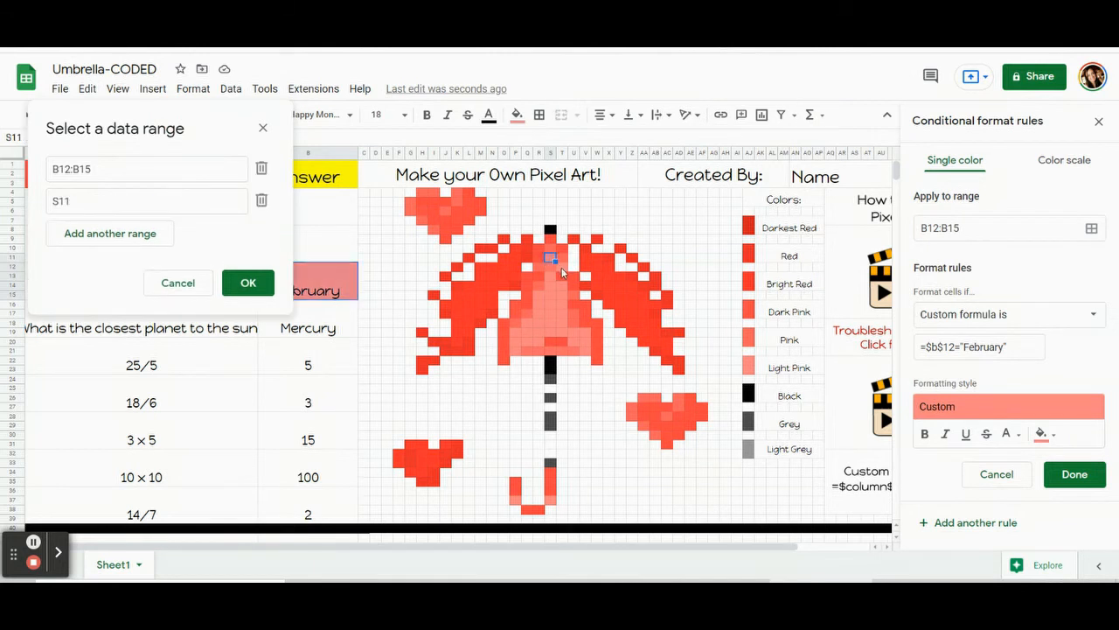
pyautogui.keyDown('ctrl'); pyautogui.click(562, 266); pyautogui.keyUp('ctrl')
pyautogui.keyDown('ctrl'); pyautogui.click(550, 277); pyautogui.keyUp('ctrl')
pyautogui.moveTo(550, 286); pyautogui.dragTo(584, 343)
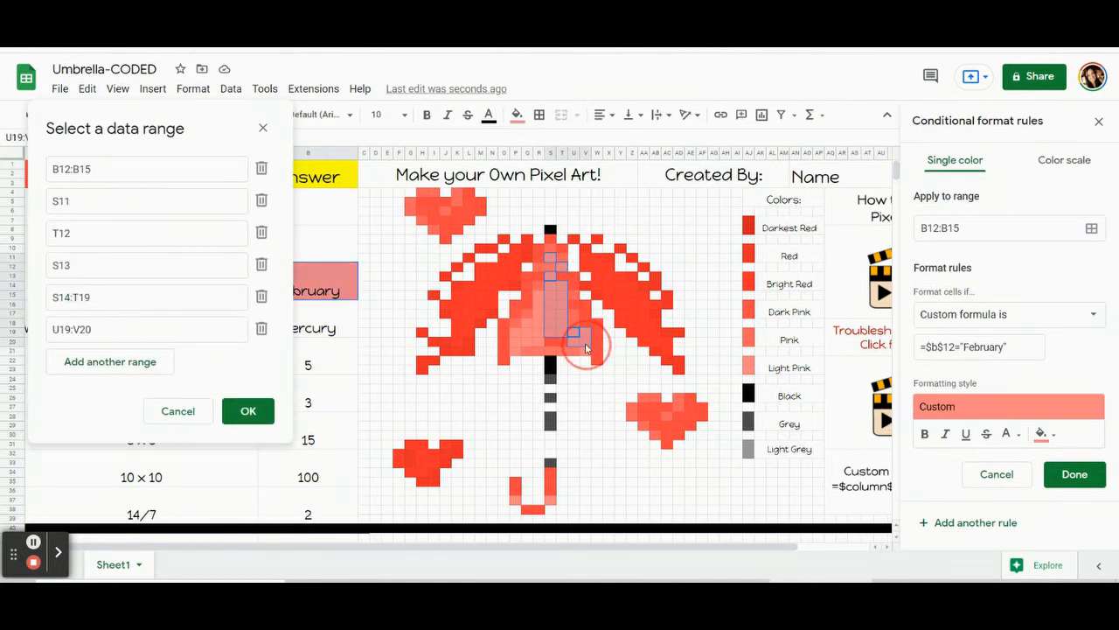
pyautogui.keyDown('ctrl'); pyautogui.click(585, 351); pyautogui.keyUp('ctrl')
pyautogui.moveTo(538, 295); pyautogui.dragTo(517, 353)
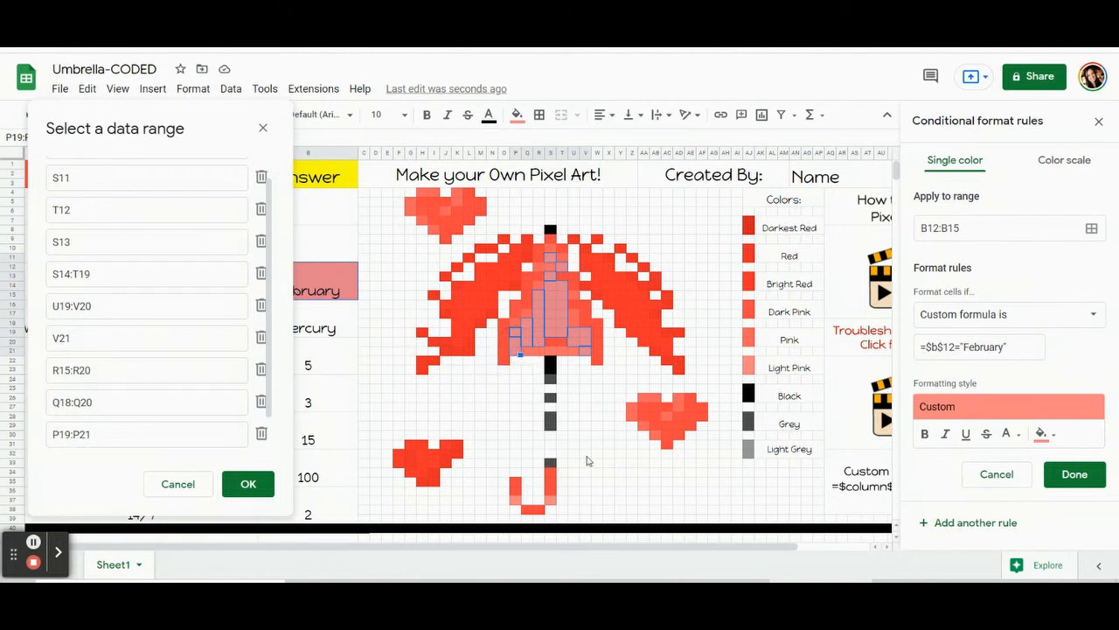
pyautogui.keyDown('ctrl'); pyautogui.click(516, 505); pyautogui.keyUp('ctrl')
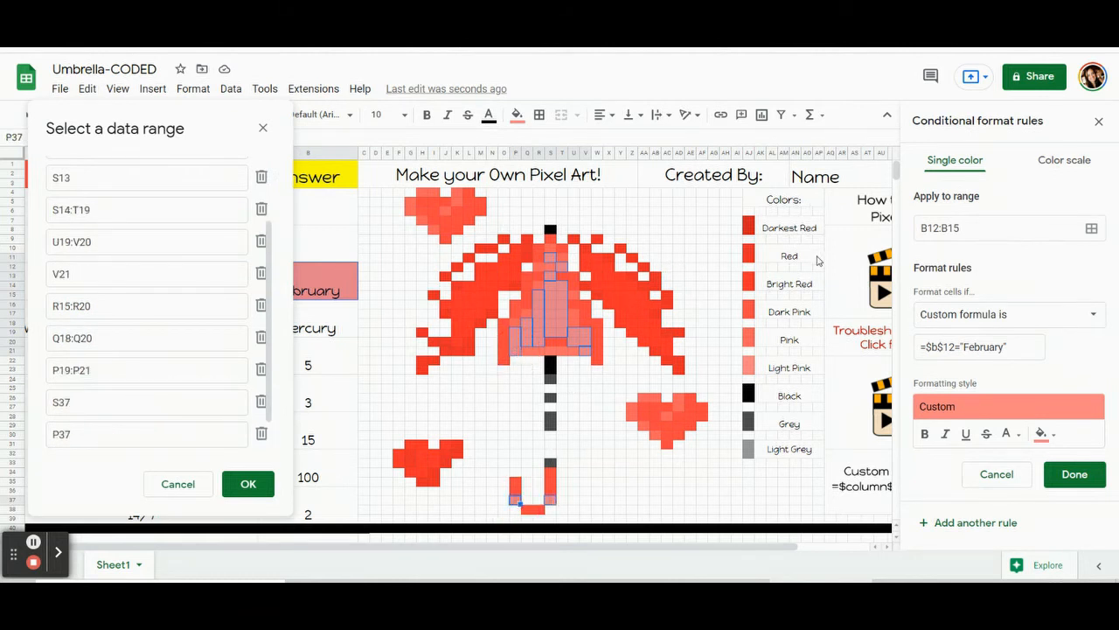
pyautogui.click(245, 486)
pyautogui.click(1075, 475)
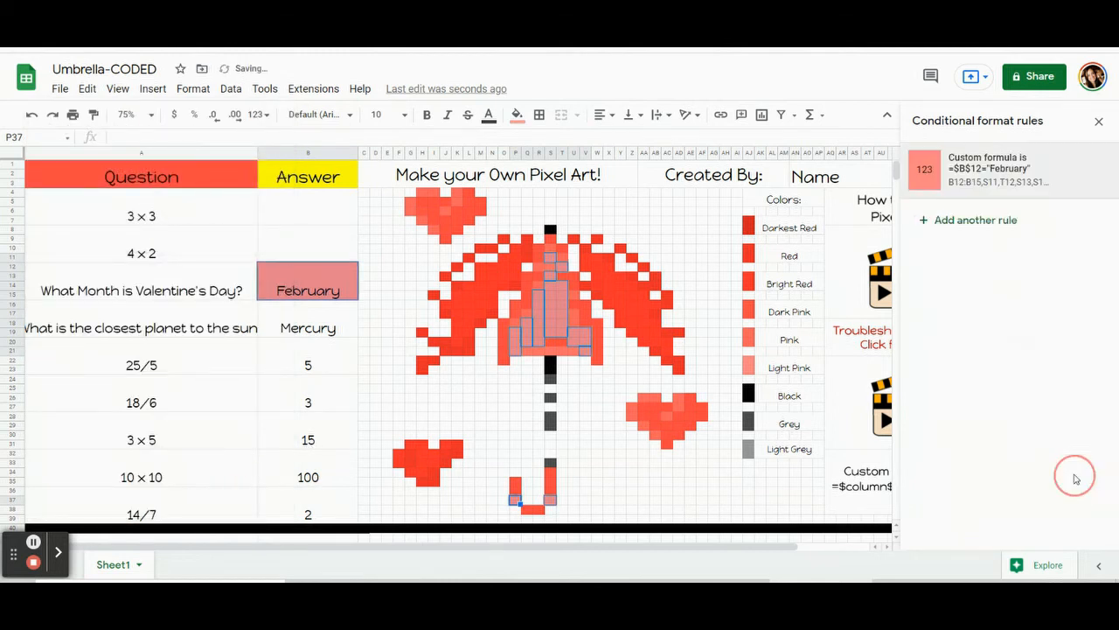
# Reset the manual fill of the light pink pixels and clear the Valentine's Day answer in B12:B15
pyautogui.click(517, 115)
pyautogui.click(583, 391)
pyautogui.click(295, 326)
pyautogui.click(294, 296)
pyautogui.press('Delete')
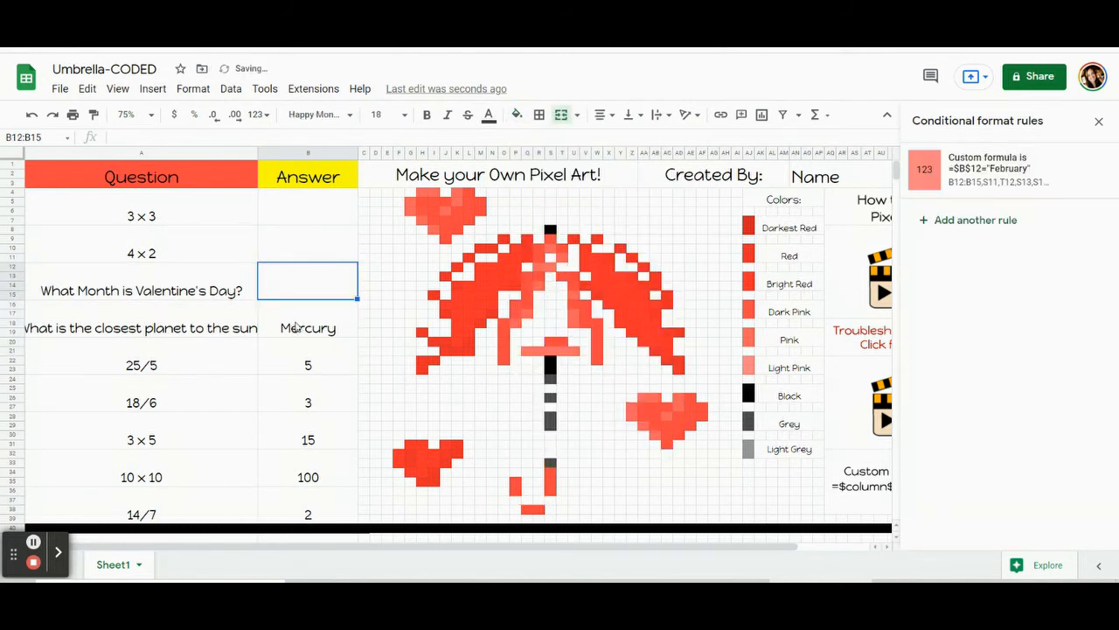
# Start a new conditional formatting rule for the Mercury answer in B16:B19 with a black fill and pink text
pyautogui.click(295, 326)
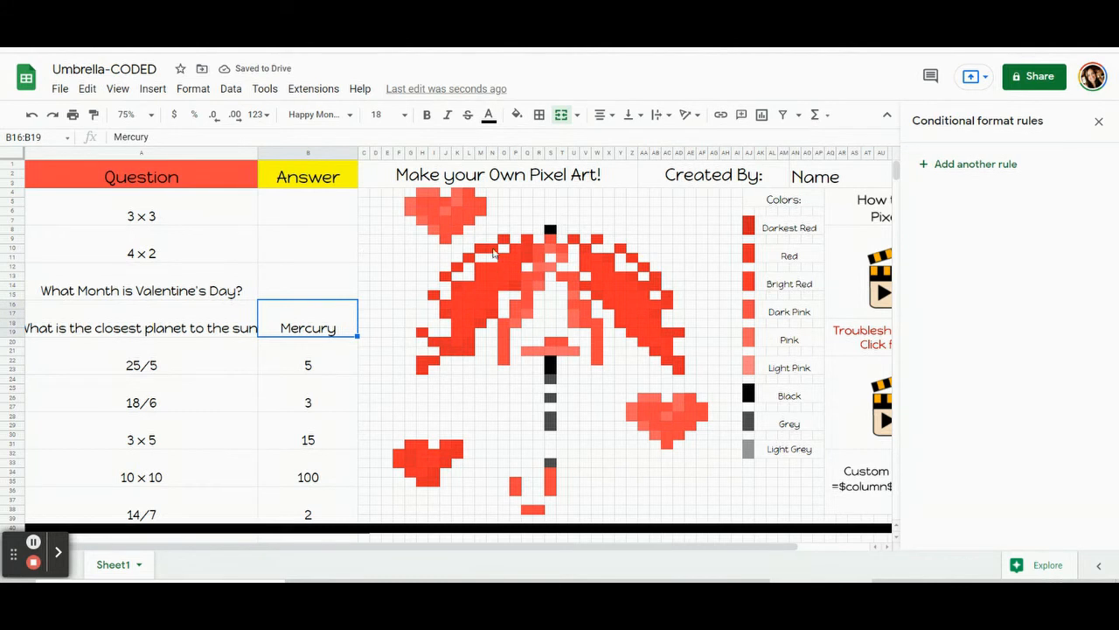
pyautogui.click(329, 323)
pyautogui.click(1004, 171)
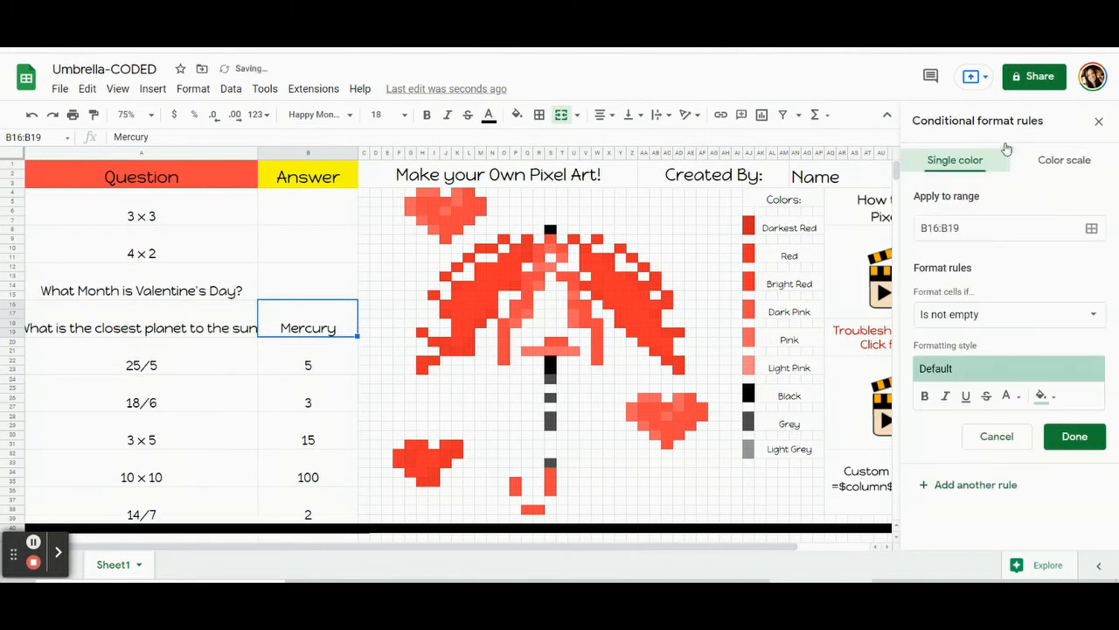
pyautogui.click(1043, 396)
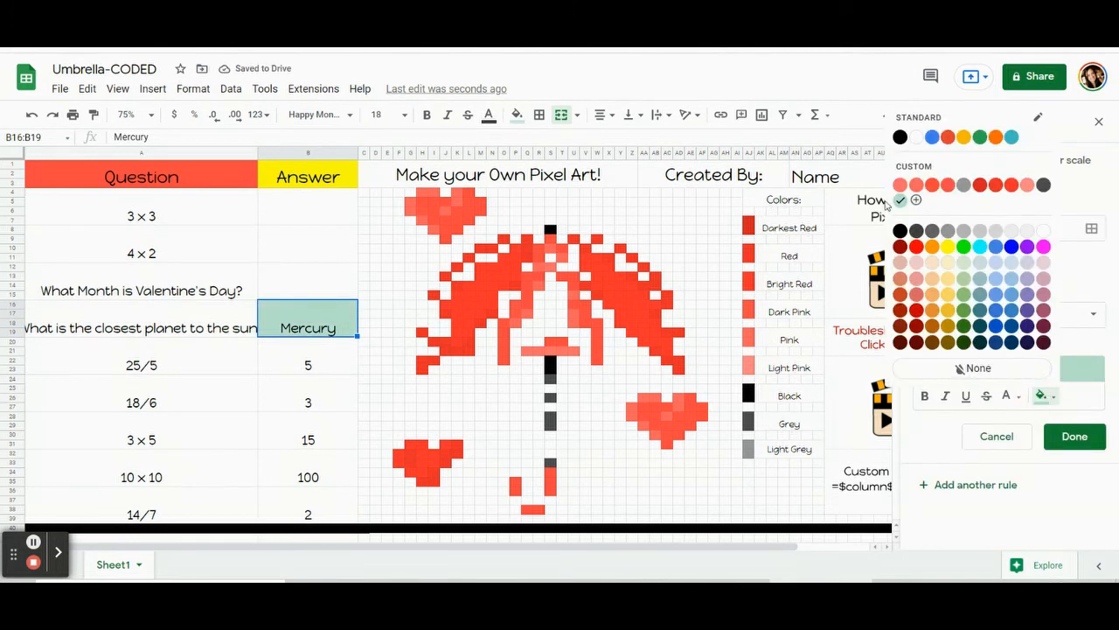
pyautogui.click(901, 231)
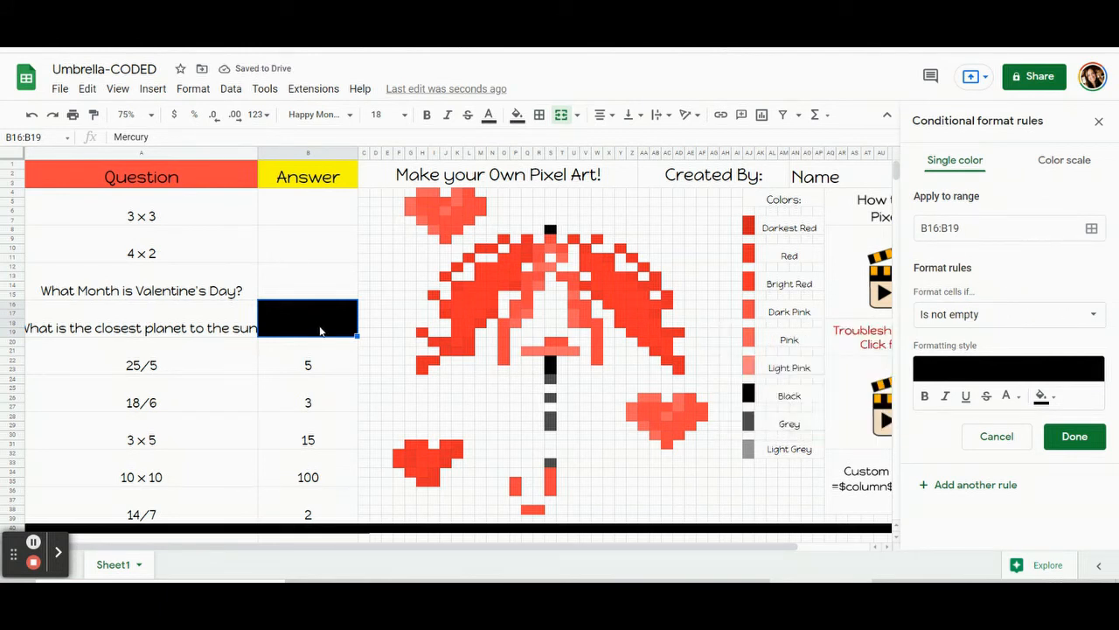
pyautogui.click(1014, 400)
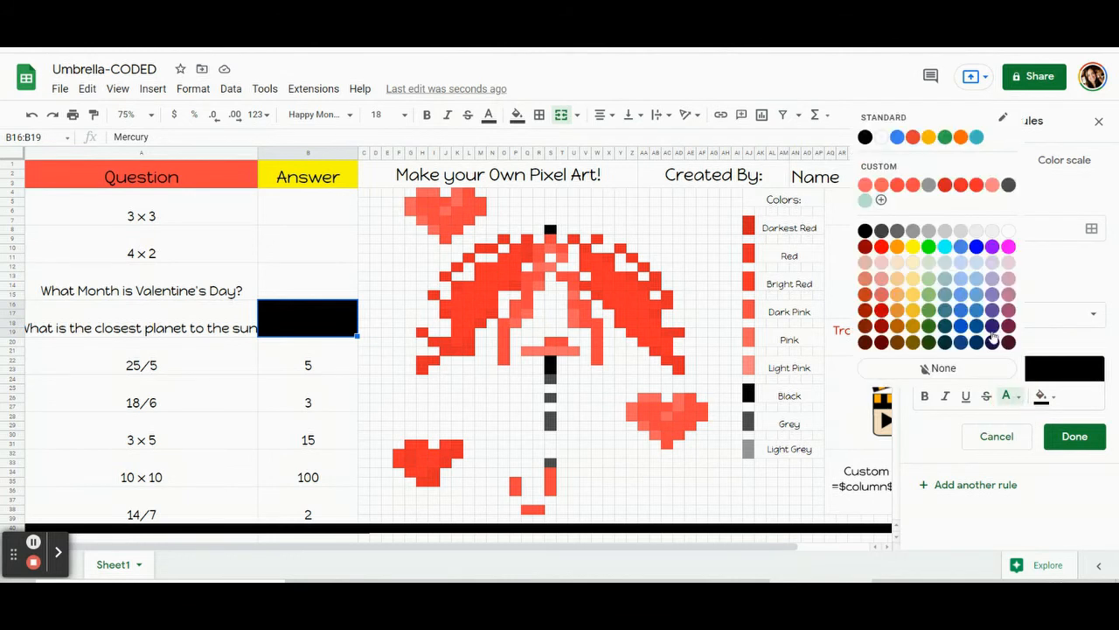
pyautogui.click(865, 184)
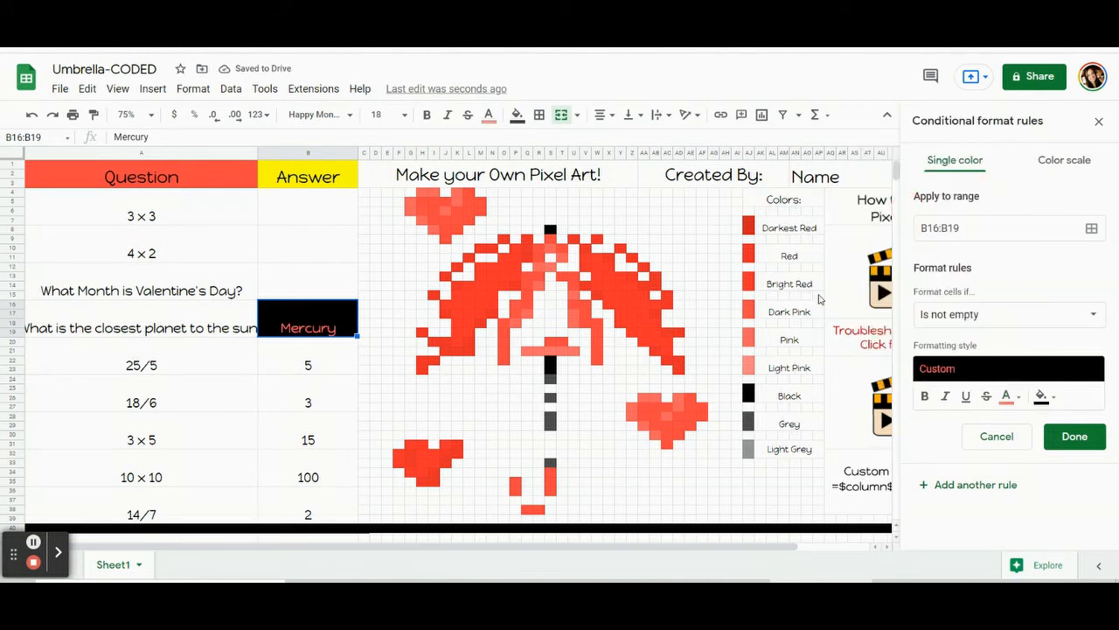
# Set the Mercury rule's condition to the custom formula =$b$16="Mercury"
pyautogui.click(1017, 326)
pyautogui.scroll(-5, 1006, 493)
pyautogui.click(1006, 550)
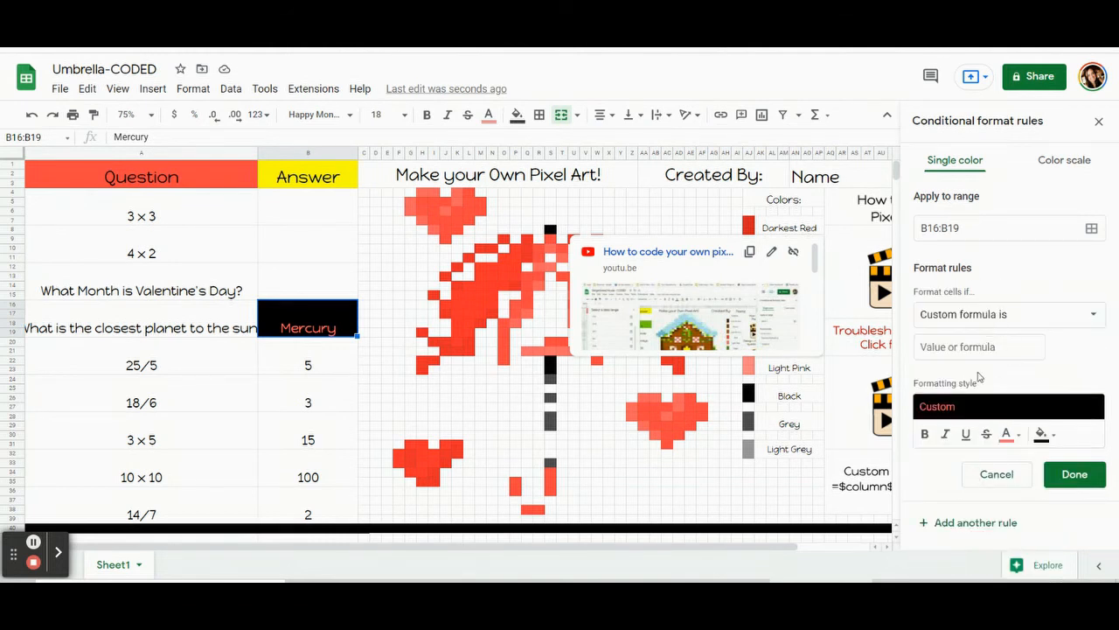
pyautogui.click(972, 357)
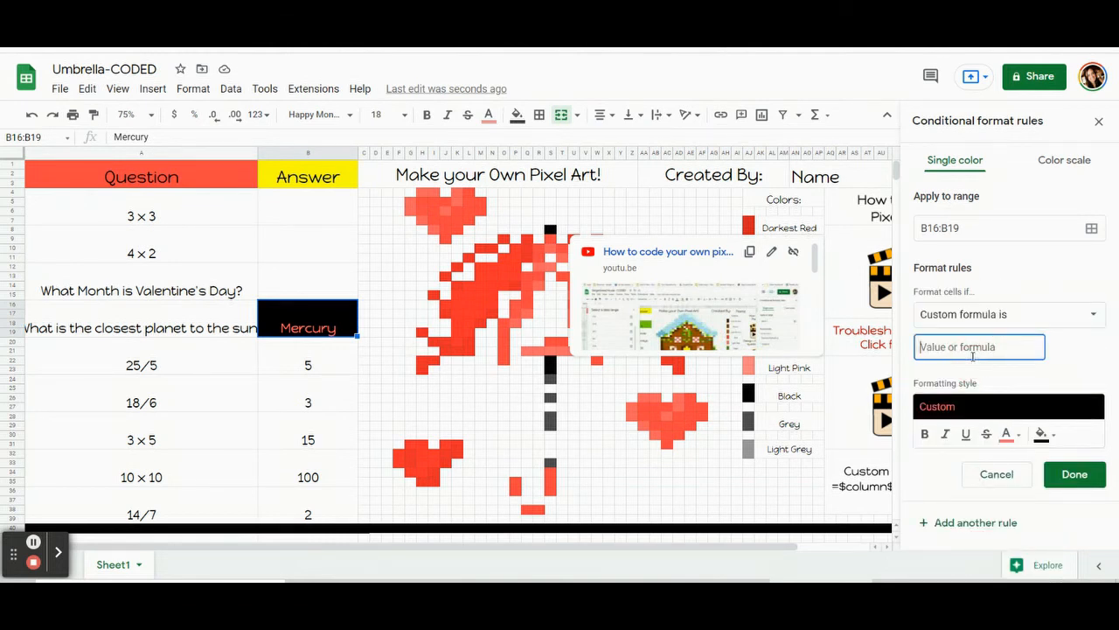
pyautogui.write('=$b$16="Mercury')
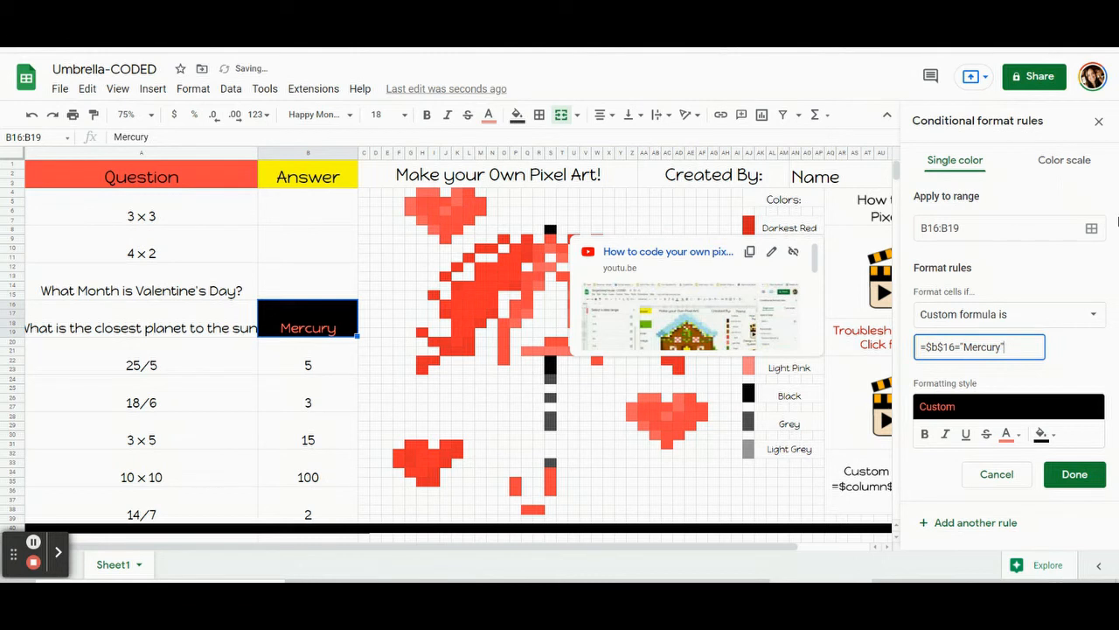
# Extend the Mercury rule to the black umbrella pixels S8 and S22:S23 and save it
pyautogui.click(1090, 227)
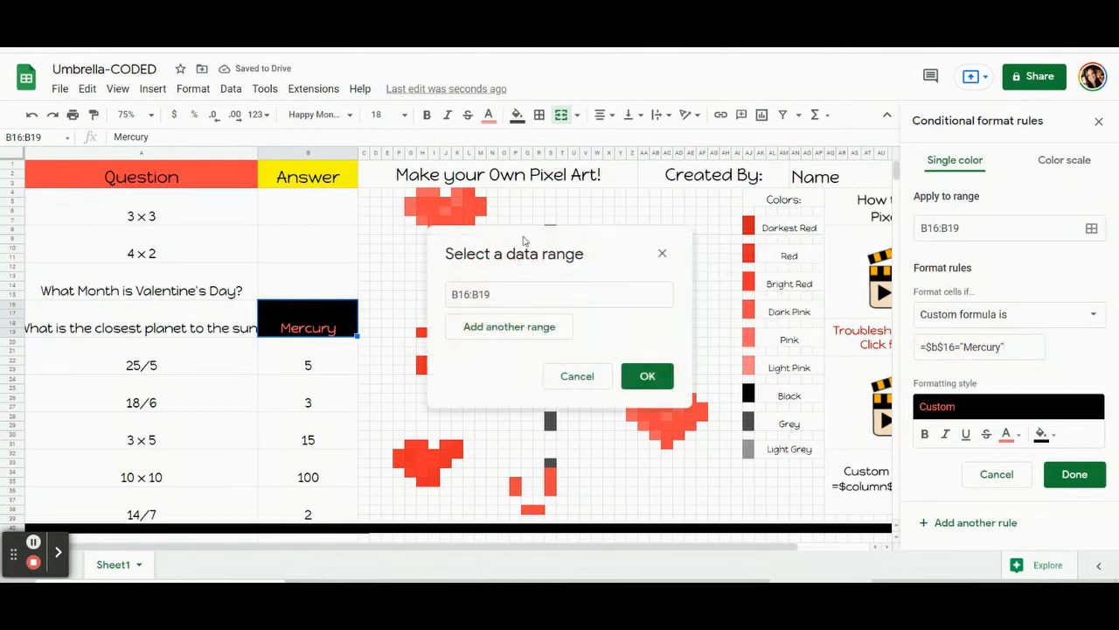
pyautogui.moveTo(583, 248); pyautogui.dragTo(173, 104)
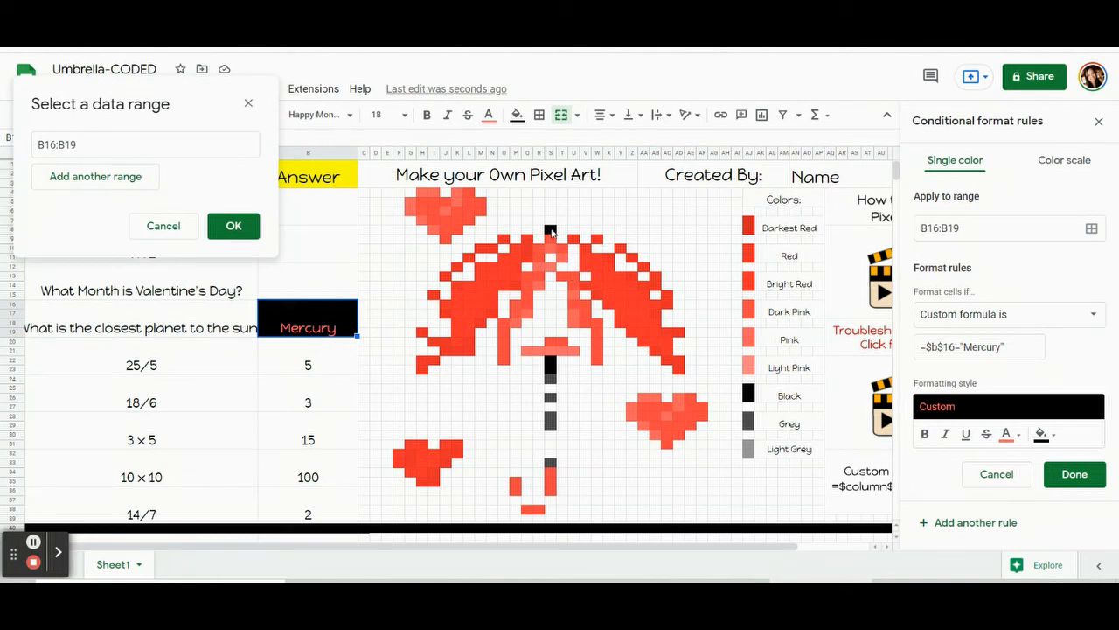
pyautogui.keyDown('ctrl'); pyautogui.click(550, 230); pyautogui.keyUp('ctrl')
pyautogui.keyDown('ctrl'); pyautogui.click(552, 361); pyautogui.keyUp('ctrl')
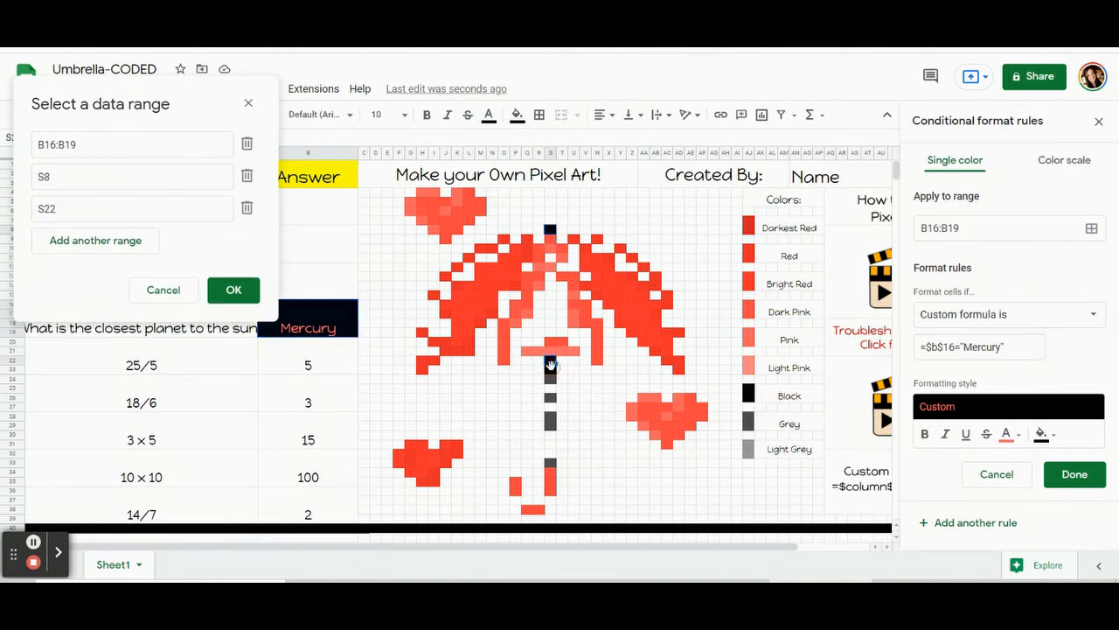
pyautogui.hotkey('shift', 'Down')
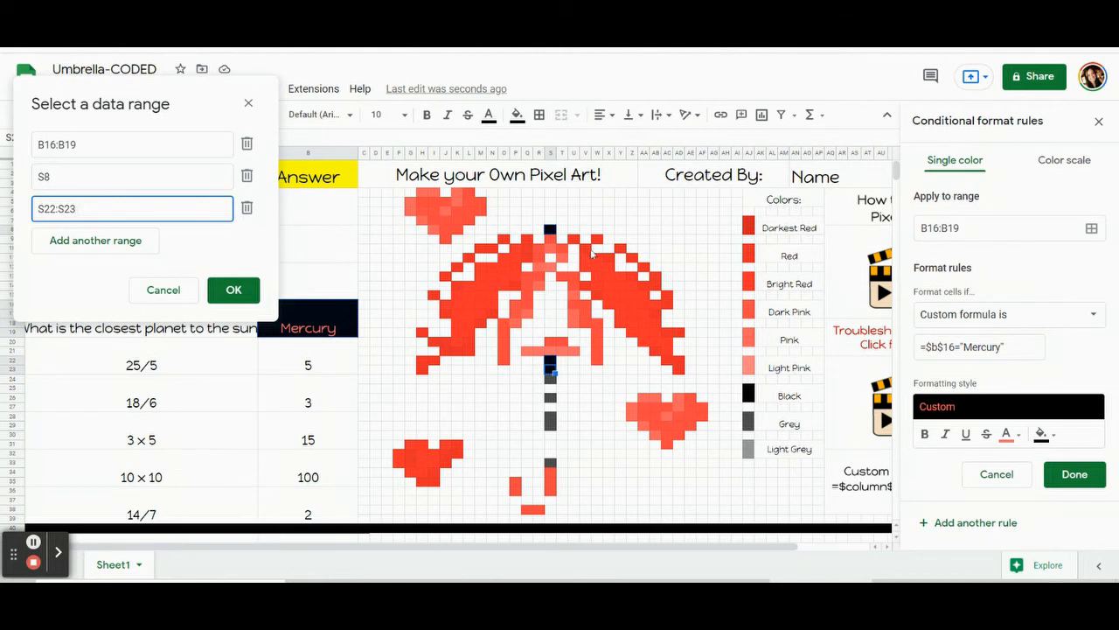
pyautogui.click(233, 290)
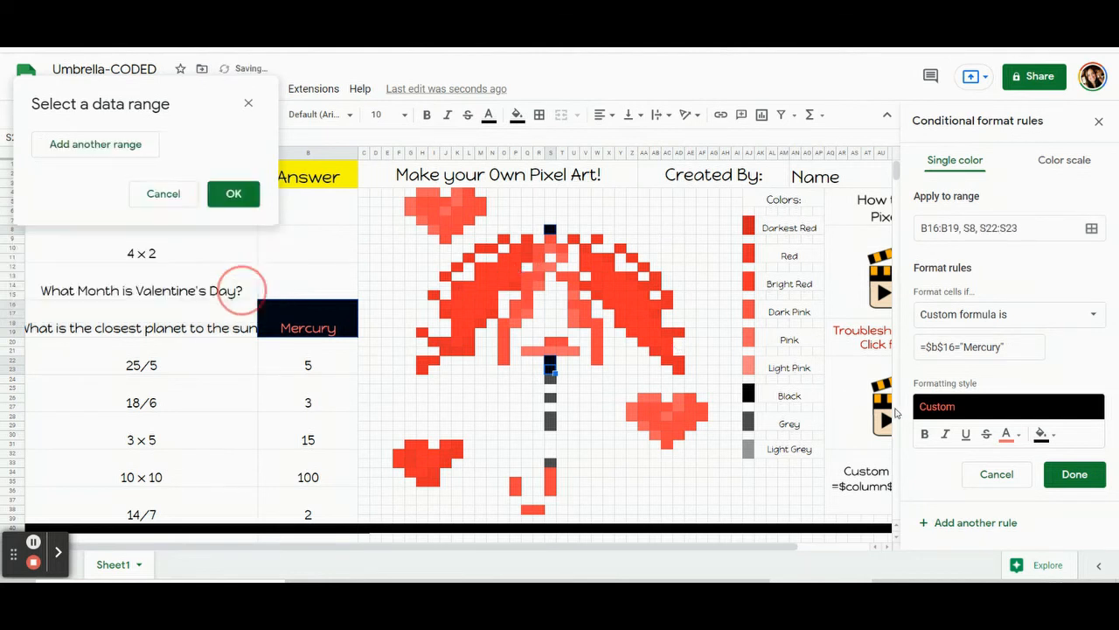
pyautogui.click(1075, 473)
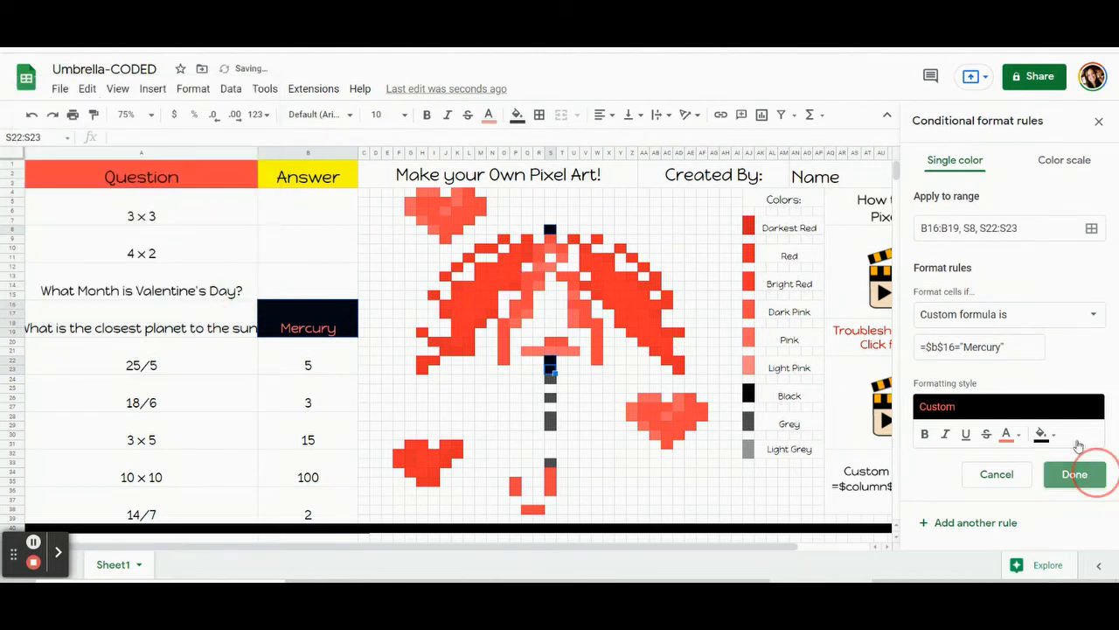
# Reset the manual fill of the black pixels and clear the closest-planet answer in B16:B19
pyautogui.click(516, 115)
pyautogui.click(602, 391)
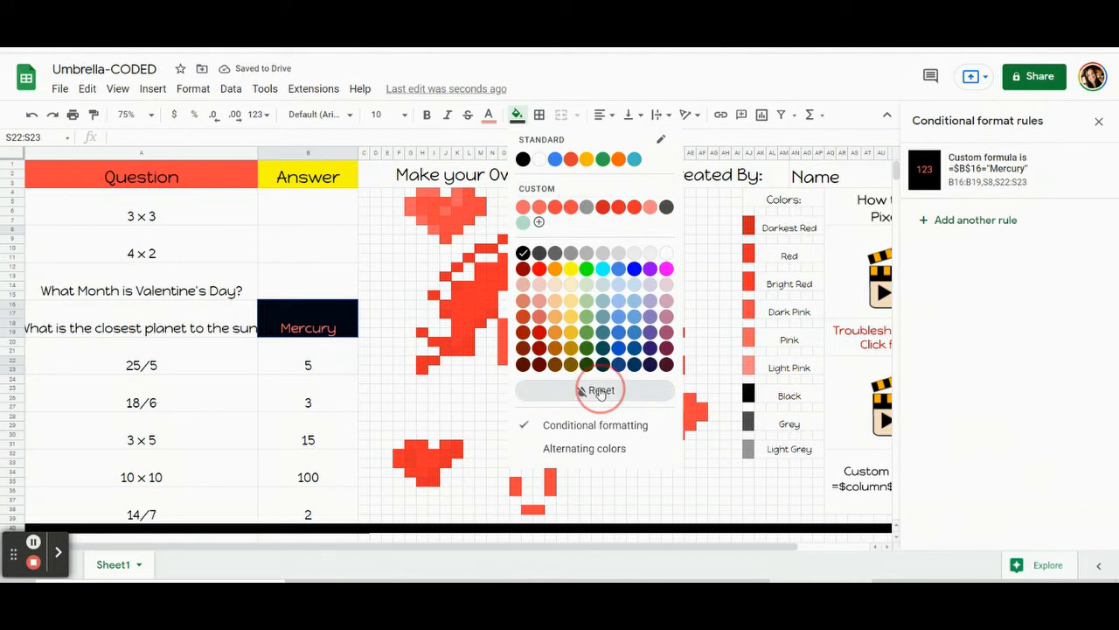
pyautogui.click(350, 316)
pyautogui.press('Delete')
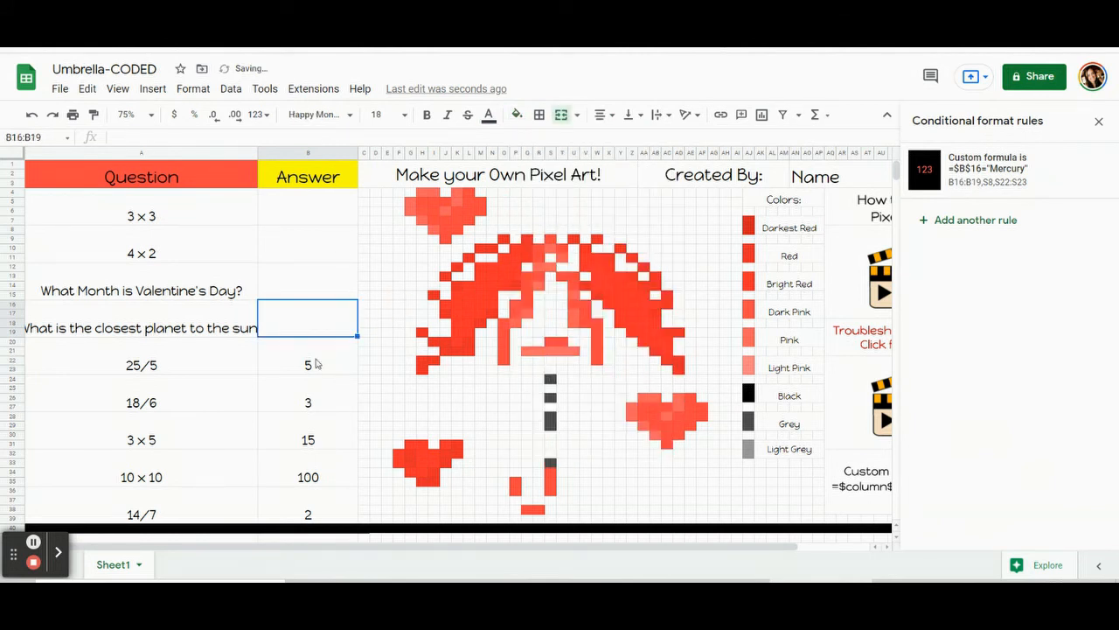
# Create a rule for the 25/5 answer in B20:B23 with the heart's pink fill and the custom formula =$b$20=5
pyautogui.click(317, 364)
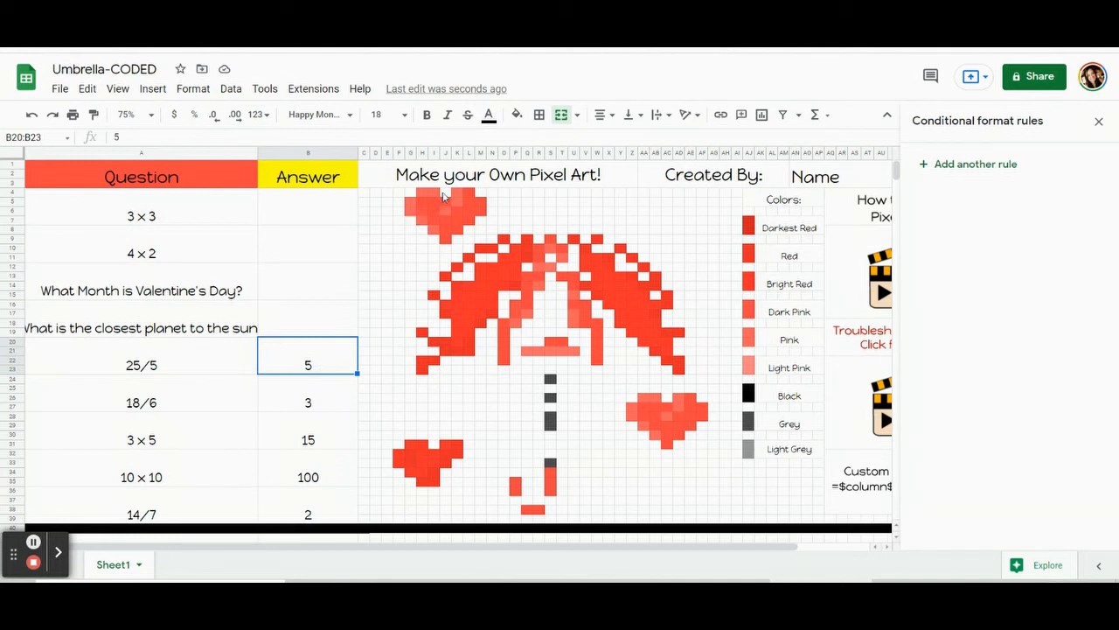
pyautogui.click(410, 211)
pyautogui.click(517, 114)
pyautogui.click(296, 360)
pyautogui.click(969, 164)
pyautogui.click(1044, 403)
pyautogui.click(978, 181)
pyautogui.click(989, 320)
pyautogui.scroll(-3, 986, 437)
pyautogui.click(983, 556)
pyautogui.write('=$b$20=5')
# Add the upper heart's pink pixels G5:G6, H4:I4, K4:K5, J6, H7 and I8, plus umbrella pixels S10 and T11, to the 25/5 rule's range
pyautogui.click(1080, 231)
pyautogui.moveTo(599, 241); pyautogui.dragTo(222, 123)
pyautogui.moveTo(410, 201); pyautogui.dragTo(433, 192)
pyautogui.moveTo(458, 192); pyautogui.dragTo(456, 202)
pyautogui.click(445, 210)
pyautogui.click(421, 220)
pyautogui.click(432, 229)
pyautogui.click(551, 248)
pyautogui.click(563, 256)
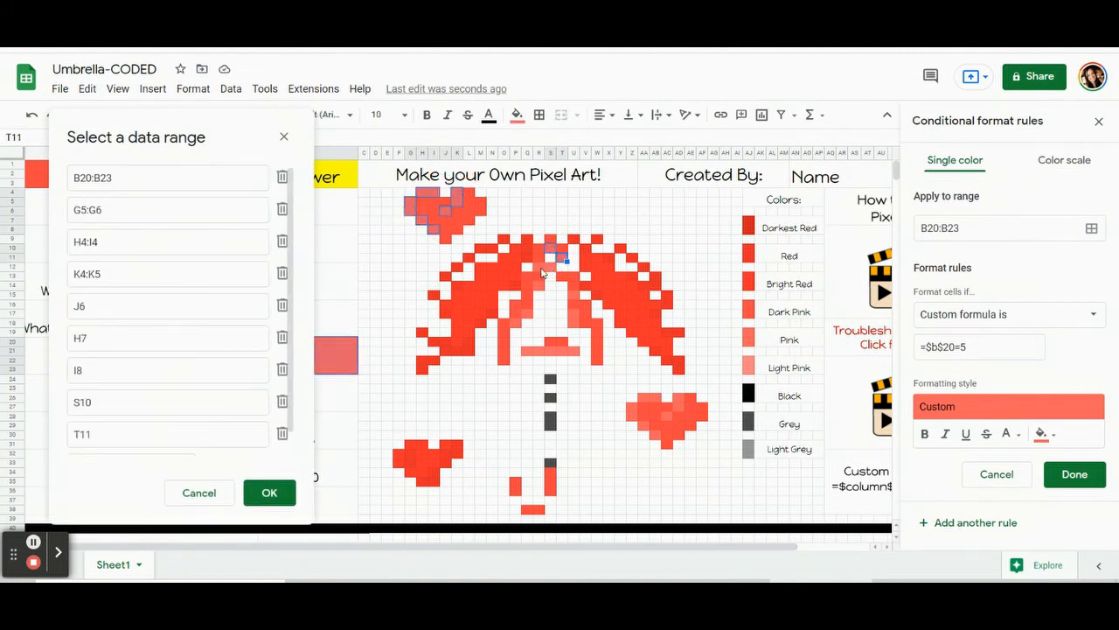
# Add the remaining pink pixels of the umbrella canopy and the lower-right heart to the 25/5 rule's range and save the rule
pyautogui.moveTo(540, 266); pyautogui.dragTo(551, 266)
pyautogui.click(539, 284)
pyautogui.click(572, 294)
pyautogui.moveTo(574, 312); pyautogui.dragTo(573, 322)
pyautogui.moveTo(527, 350); pyautogui.dragTo(574, 349)
pyautogui.click(528, 312)
pyautogui.click(516, 322)
pyautogui.moveTo(642, 397); pyautogui.dragTo(677, 407)
pyautogui.click(643, 425)
pyautogui.click(655, 435)
pyautogui.click(666, 417)
pyautogui.click(271, 493)
pyautogui.click(1074, 474)
# Reset the manual fill of the pink pixels and clear the 25/5 answer in B20:B23
pyautogui.click(517, 115)
pyautogui.click(590, 391)
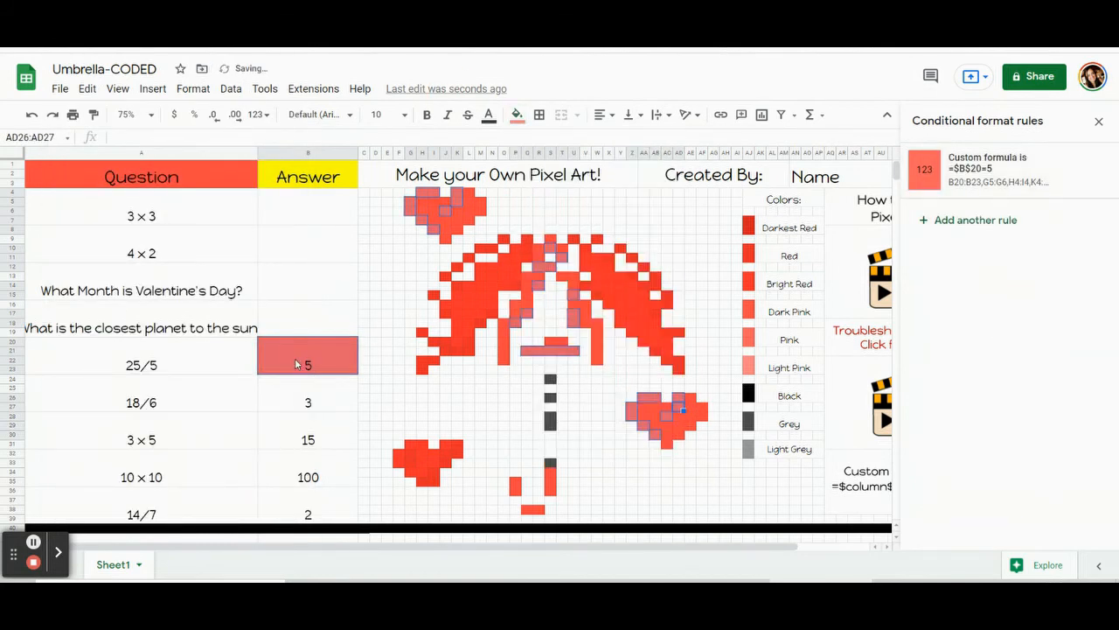
pyautogui.click(297, 360)
pyautogui.press('Delete')
# Create a rule for the 18/6 answer in B24:B27 with a dark grey fill and a custom formula for its answer
pyautogui.click(311, 407)
pyautogui.click(988, 166)
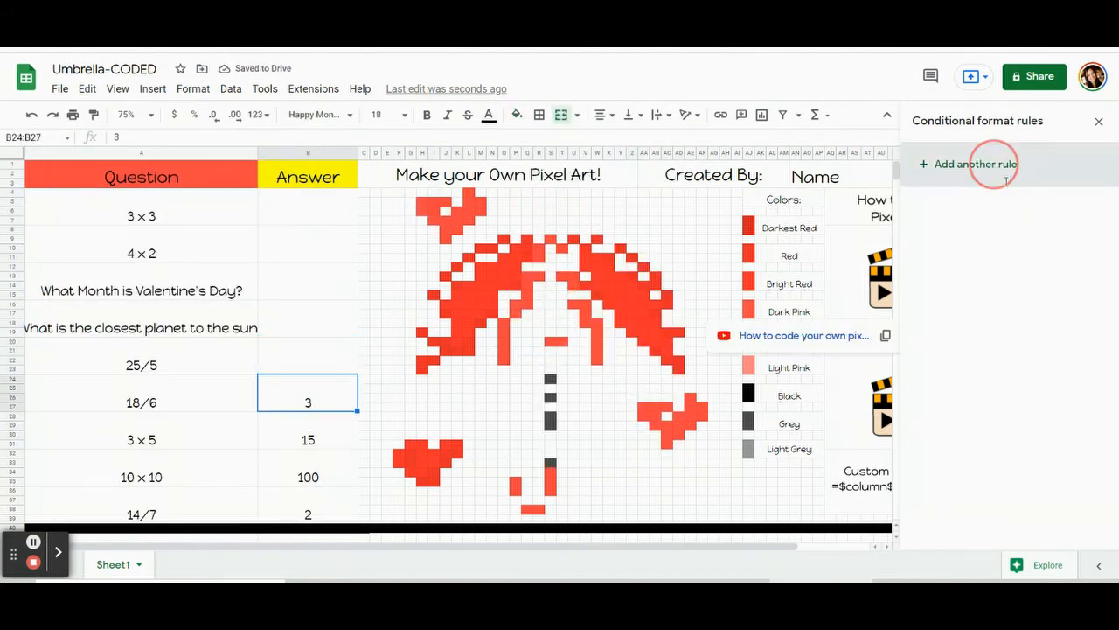
pyautogui.click(1042, 395)
pyautogui.click(1045, 186)
pyautogui.click(1001, 313)
pyautogui.scroll(-10, 986, 427)
pyautogui.click(985, 541)
pyautogui.click(979, 351)
pyautogui.write('=$b$')
# Extend the 18/6 rule to the dark grey umbrella handle pixels in column S and save it
pyautogui.click(1091, 228)
pyautogui.moveTo(574, 241); pyautogui.dragTo(228, 125)
pyautogui.keyDown('ctrl'); pyautogui.click(551, 380); pyautogui.keyUp('ctrl')
pyautogui.keyDown('ctrl'); pyautogui.click(551, 398); pyautogui.keyUp('ctrl')
pyautogui.moveTo(550, 417); pyautogui.dragTo(551, 426)
pyautogui.keyDown('ctrl'); pyautogui.click(550, 462); pyautogui.keyUp('ctrl')
pyautogui.click(305, 294)
pyautogui.click(1075, 474)
# Reset the manual fill of the dark grey handle pixels and clear the 18/6 answer in B24:B27
pyautogui.click(518, 117)
pyautogui.click(581, 394)
pyautogui.click(329, 393)
pyautogui.press('Delete')
# Create a rule for the 3 × 5 answer in B28:B31 with a red fill and the custom formula =$b$28=15
pyautogui.click(320, 434)
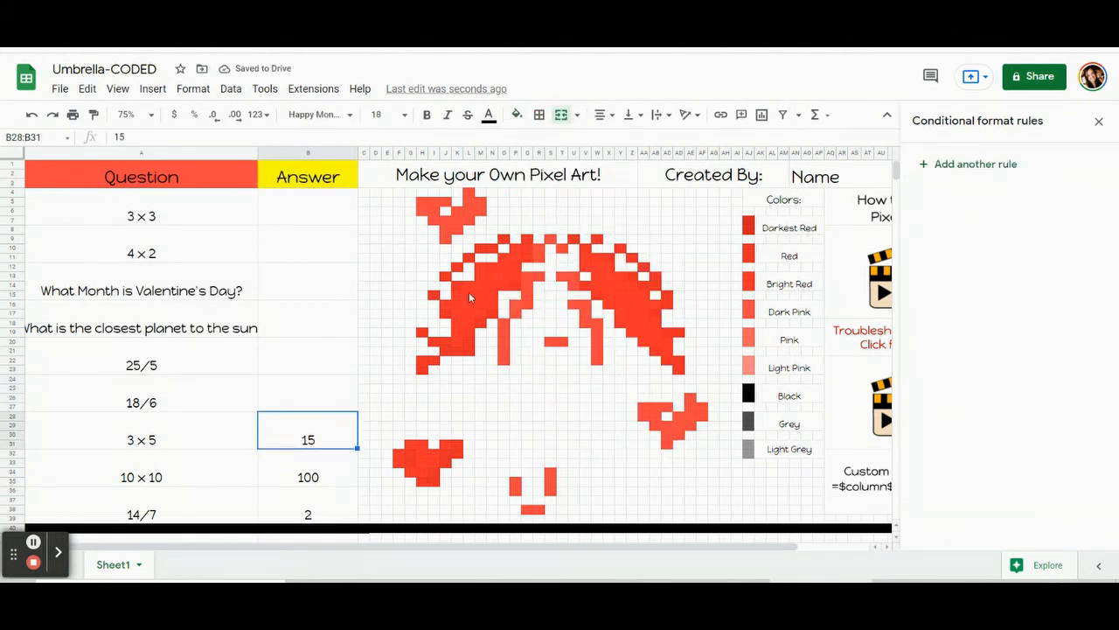
pyautogui.click(656, 285)
pyautogui.click(517, 114)
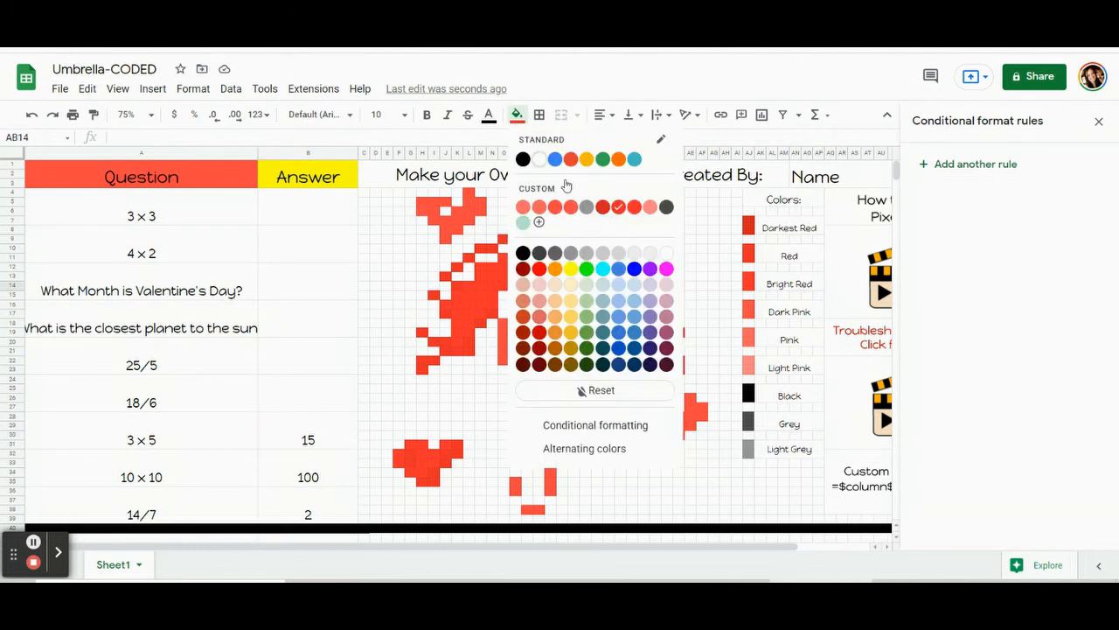
pyautogui.click(302, 448)
pyautogui.click(975, 164)
pyautogui.click(1041, 395)
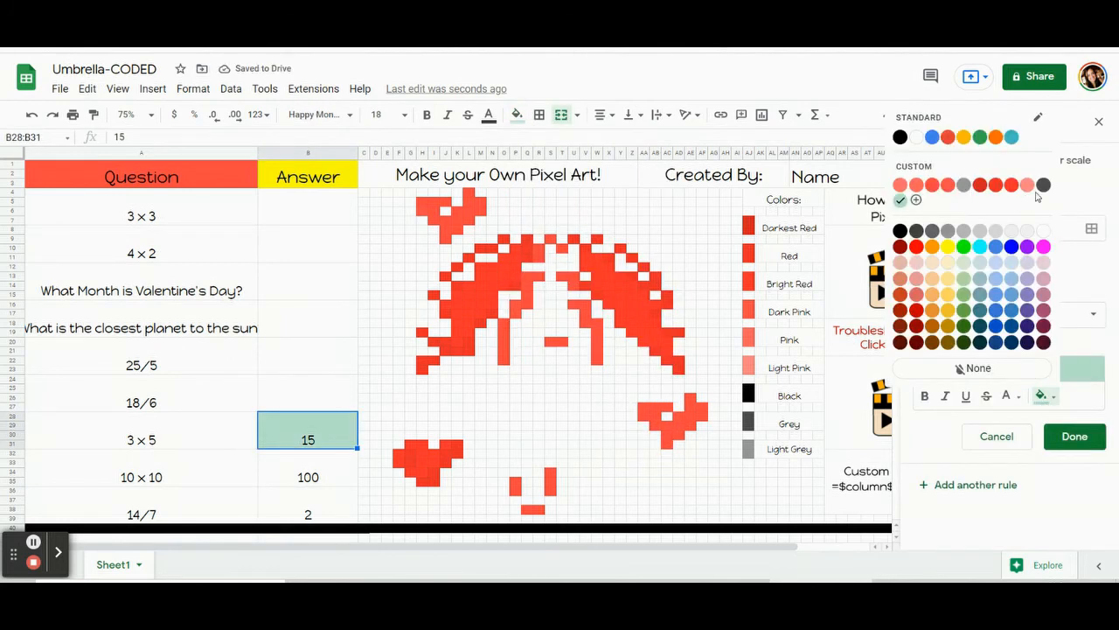
pyautogui.click(1001, 190)
pyautogui.click(1006, 313)
pyautogui.click(980, 549)
pyautogui.click(931, 346)
pyautogui.write('=$')
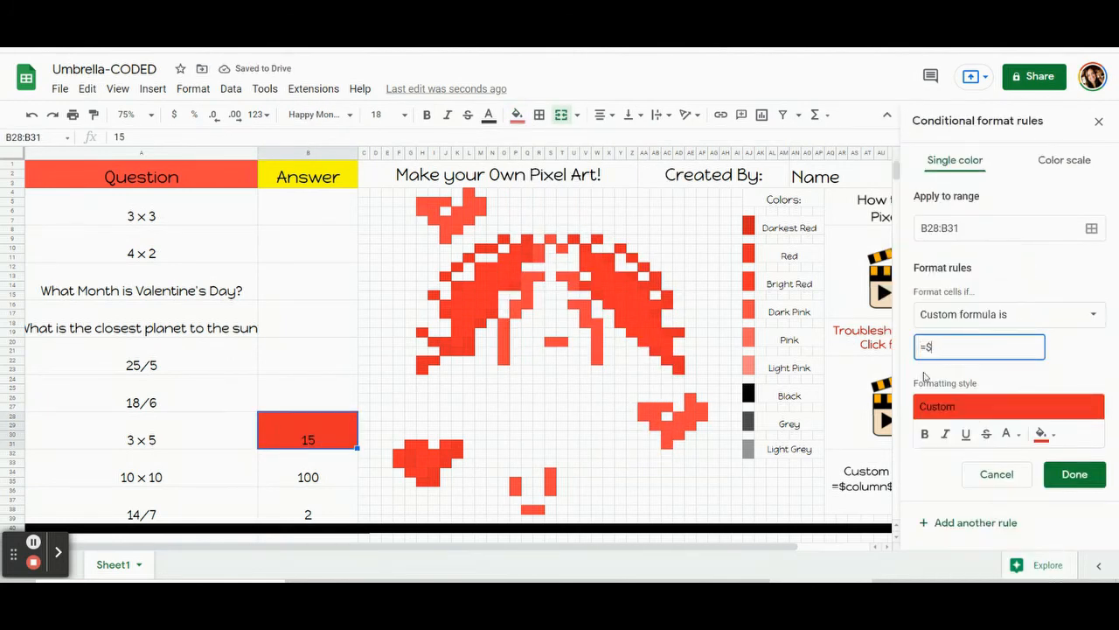
pyautogui.write('b$28=15')
# Extend the 3 × 5 rule to the red pixels along the umbrella's outline and in the lower-left heart, and save it
pyautogui.click(1091, 227)
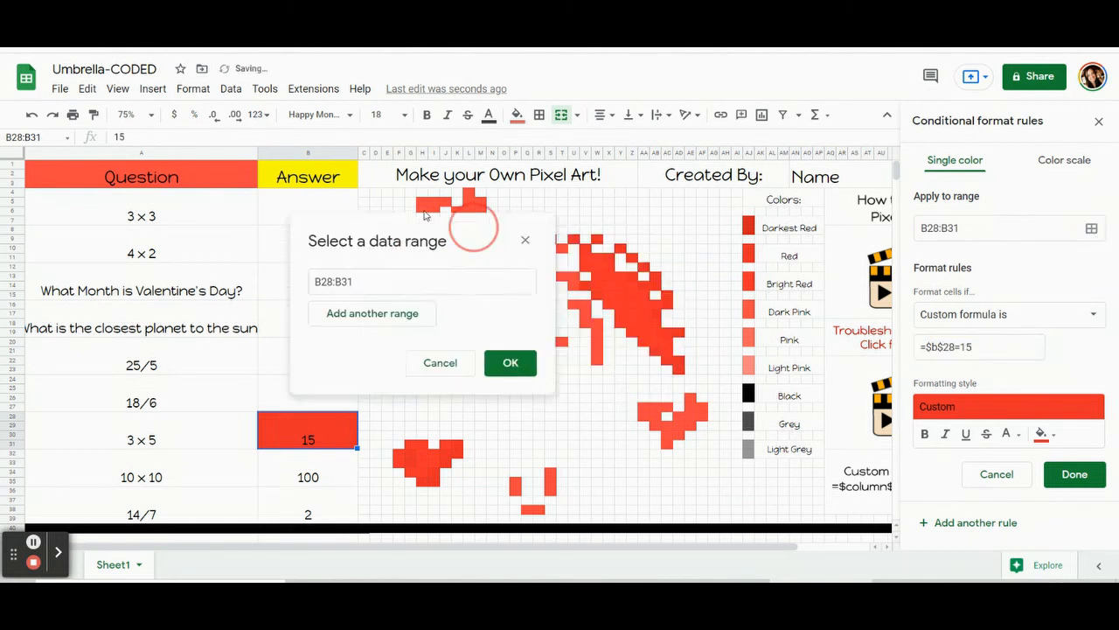
pyautogui.moveTo(679, 359); pyautogui.dragTo(656, 287)
pyautogui.keyDown('ctrl'); pyautogui.click(667, 359); pyautogui.keyUp('ctrl')
pyautogui.keyDown('ctrl'); pyautogui.click(656, 349); pyautogui.keyUp('ctrl')
pyautogui.keyDown('ctrl'); pyautogui.click(656, 314); pyautogui.keyUp('ctrl')
pyautogui.keyDown('ctrl'); pyautogui.click(633, 278); pyautogui.keyUp('ctrl')
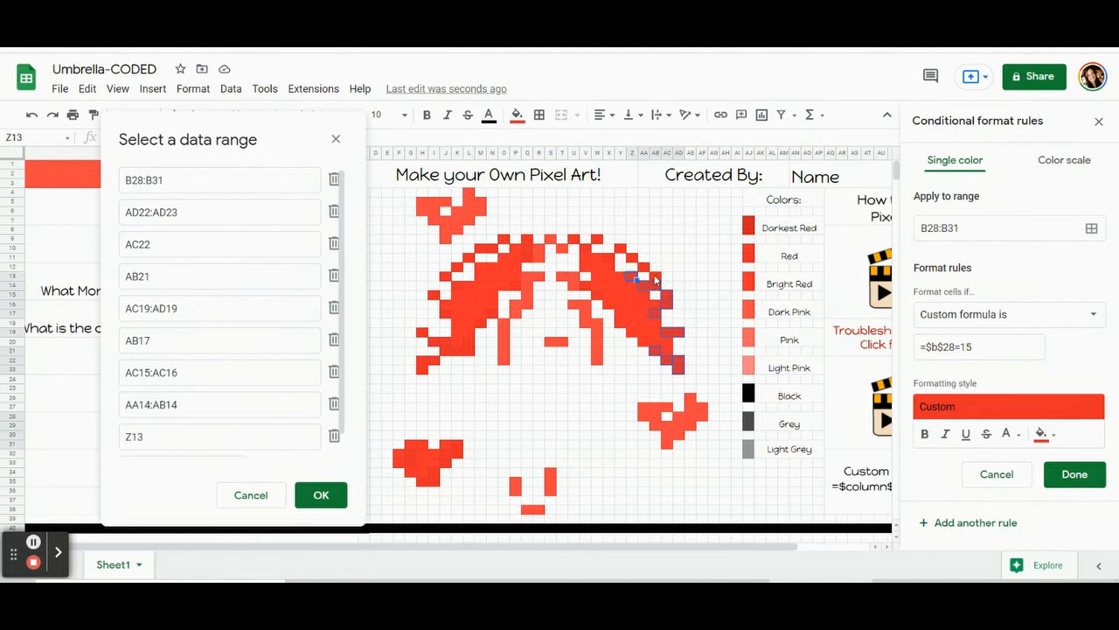
pyautogui.keyDown('ctrl'); pyautogui.click(655, 278); pyautogui.keyUp('ctrl')
pyautogui.keyDown('ctrl'); pyautogui.click(644, 269); pyautogui.keyUp('ctrl')
pyautogui.keyDown('ctrl'); pyautogui.click(633, 260); pyautogui.keyUp('ctrl')
pyautogui.keyDown('ctrl'); pyautogui.click(622, 251); pyautogui.keyUp('ctrl')
pyautogui.keyDown('ctrl'); pyautogui.click(599, 296); pyautogui.keyUp('ctrl')
pyautogui.keyDown('ctrl'); pyautogui.click(588, 287); pyautogui.keyUp('ctrl')
pyautogui.keyDown('ctrl'); pyautogui.click(588, 251); pyautogui.keyUp('ctrl')
pyautogui.keyDown('ctrl'); pyautogui.click(599, 241); pyautogui.keyUp('ctrl')
pyautogui.keyDown('ctrl'); pyautogui.click(576, 241); pyautogui.keyUp('ctrl')
pyautogui.moveTo(527, 241); pyautogui.dragTo(482, 251)
pyautogui.keyDown('ctrl'); pyautogui.click(505, 241); pyautogui.keyUp('ctrl')
pyautogui.keyDown('ctrl'); pyautogui.click(471, 259); pyautogui.keyUp('ctrl')
pyautogui.keyDown('ctrl'); pyautogui.click(460, 269); pyautogui.keyUp('ctrl')
pyautogui.keyDown('ctrl'); pyautogui.click(448, 278); pyautogui.keyUp('ctrl')
pyautogui.keyDown('ctrl'); pyautogui.click(436, 296); pyautogui.keyUp('ctrl')
pyautogui.keyDown('ctrl'); pyautogui.click(448, 314); pyautogui.keyUp('ctrl')
pyautogui.moveTo(436, 342); pyautogui.dragTo(422, 368)
pyautogui.keyDown('ctrl'); pyautogui.click(468, 342); pyautogui.keyUp('ctrl')
pyautogui.keyDown('ctrl'); pyautogui.click(480, 323); pyautogui.keyUp('ctrl')
pyautogui.keyDown('ctrl'); pyautogui.click(491, 314); pyautogui.keyUp('ctrl')
pyautogui.keyDown('ctrl'); pyautogui.click(514, 287); pyautogui.keyUp('ctrl')
pyautogui.keyDown('ctrl'); pyautogui.click(434, 359); pyautogui.keyUp('ctrl')
pyautogui.moveTo(459, 444); pyautogui.dragTo(459, 452)
pyautogui.moveTo(448, 452); pyautogui.dragTo(411, 461)
pyautogui.keyDown('ctrl'); pyautogui.click(422, 479); pyautogui.keyUp('ctrl')
pyautogui.click(321, 494)
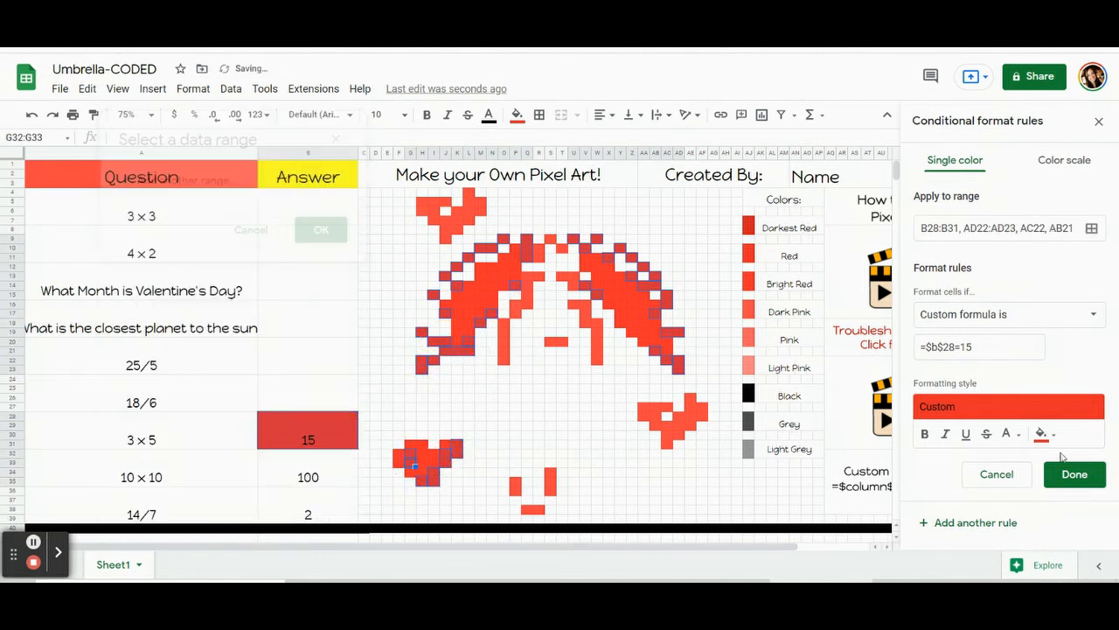
pyautogui.click(1075, 474)
# Reset the manual fill of the red pixels and clear the 3 × 5 answer in B28:B31
pyautogui.click(517, 114)
pyautogui.click(582, 388)
pyautogui.click(327, 431)
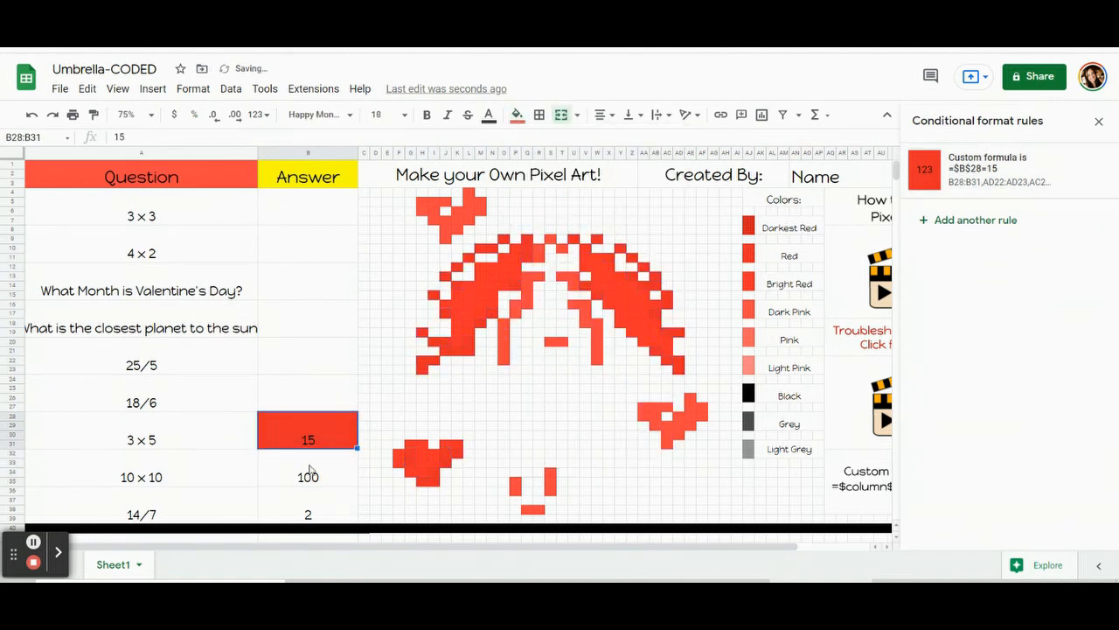
pyautogui.press('Delete')
# Create a rule for the 10 × 10 answer in B32:B35 with a dark pink fill and the custom formula =$b$32=100
pyautogui.click(314, 473)
pyautogui.click(666, 426)
pyautogui.click(521, 115)
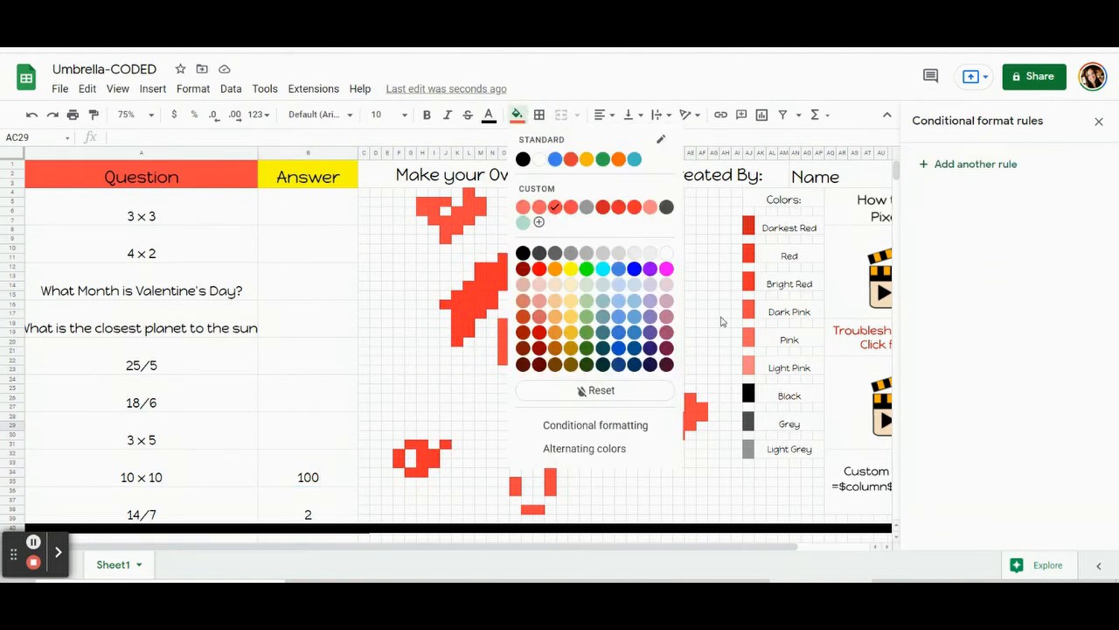
pyautogui.click(976, 164)
pyautogui.click(1043, 396)
pyautogui.click(932, 185)
pyautogui.click(986, 317)
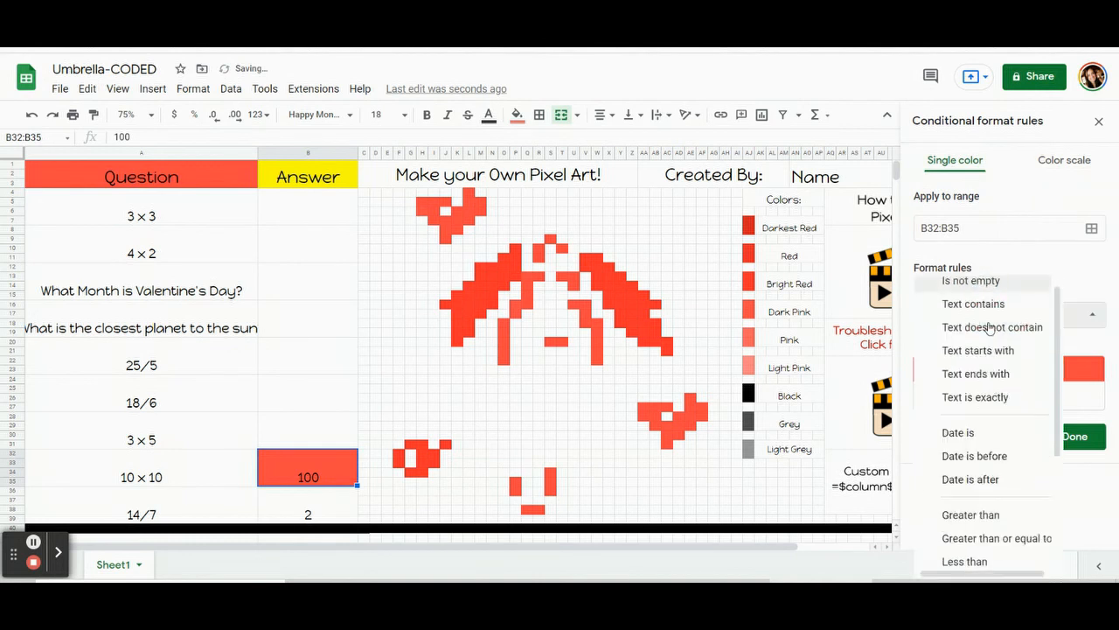
pyautogui.scroll(-5, 986, 350)
pyautogui.click(975, 562)
pyautogui.click(963, 347)
pyautogui.write('=$b$32=100')
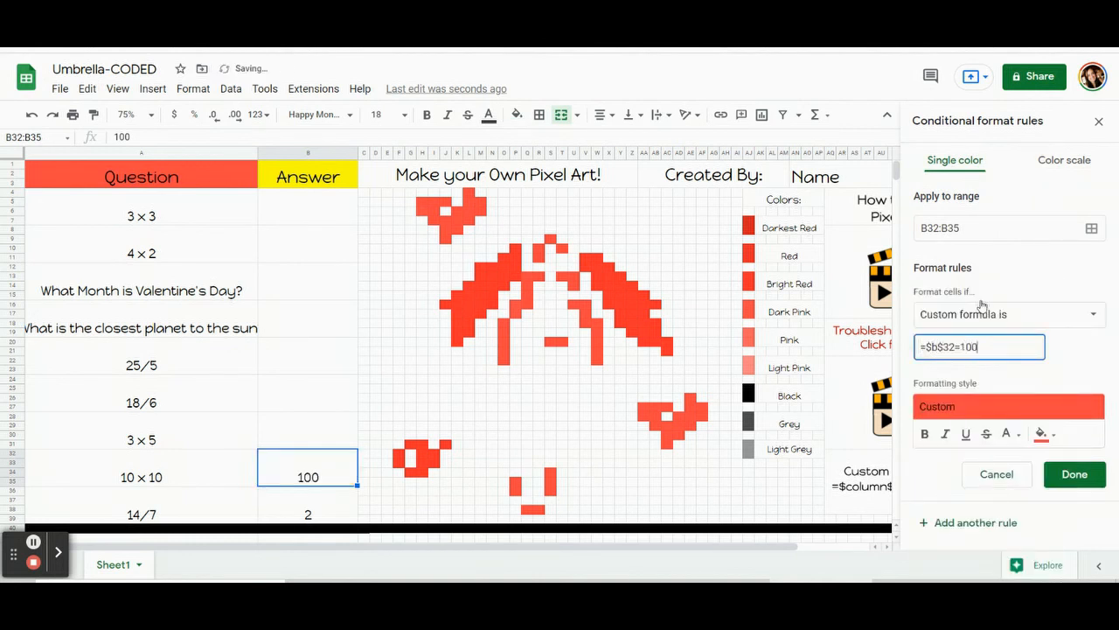
# Extend the 10 × 10 rule to the dark pink pixels of the upper and right hearts, inner umbrella and handle hook, and save it
pyautogui.click(1091, 227)
pyautogui.moveTo(525, 249); pyautogui.dragTo(127, 199)
pyautogui.moveTo(415, 203); pyautogui.dragTo(445, 238)
pyautogui.keyDown('ctrl'); pyautogui.click(445, 201); pyautogui.keyUp('ctrl')
pyautogui.keyDown('ctrl'); pyautogui.click(468, 195); pyautogui.keyUp('ctrl')
pyautogui.keyDown('ctrl'); pyautogui.click(468, 220); pyautogui.keyUp('ctrl')
pyautogui.keyDown('ctrl'); pyautogui.click(434, 221); pyautogui.keyUp('ctrl')
pyautogui.keyDown('ctrl'); pyautogui.click(550, 239); pyautogui.keyUp('ctrl')
pyautogui.keyDown('ctrl'); pyautogui.click(562, 248); pyautogui.keyUp('ctrl')
pyautogui.moveTo(540, 250); pyautogui.dragTo(540, 258)
pyautogui.moveTo(563, 276); pyautogui.dragTo(527, 303)
pyautogui.keyDown('ctrl'); pyautogui.click(573, 285); pyautogui.keyUp('ctrl')
pyautogui.keyDown('ctrl'); pyautogui.click(539, 276); pyautogui.keyUp('ctrl')
pyautogui.moveTo(515, 303); pyautogui.dragTo(563, 339)
pyautogui.keyDown('ctrl'); pyautogui.click(574, 304); pyautogui.keyUp('ctrl')
pyautogui.moveTo(585, 303); pyautogui.dragTo(597, 357)
pyautogui.keyDown('ctrl'); pyautogui.click(666, 402); pyautogui.keyUp('ctrl')
pyautogui.moveTo(642, 403); pyautogui.dragTo(690, 421)
pyautogui.keyDown('ctrl'); pyautogui.click(654, 421); pyautogui.keyUp('ctrl')
pyautogui.keyDown('ctrl'); pyautogui.click(667, 439); pyautogui.keyUp('ctrl')
pyautogui.keyDown('ctrl'); pyautogui.click(677, 412); pyautogui.keyUp('ctrl')
pyautogui.moveTo(701, 402); pyautogui.dragTo(701, 412)
pyautogui.moveTo(550, 472); pyautogui.dragTo(516, 481)
pyautogui.moveTo(527, 509); pyautogui.dragTo(538, 509)
pyautogui.click(251, 560)
pyautogui.click(1075, 474)
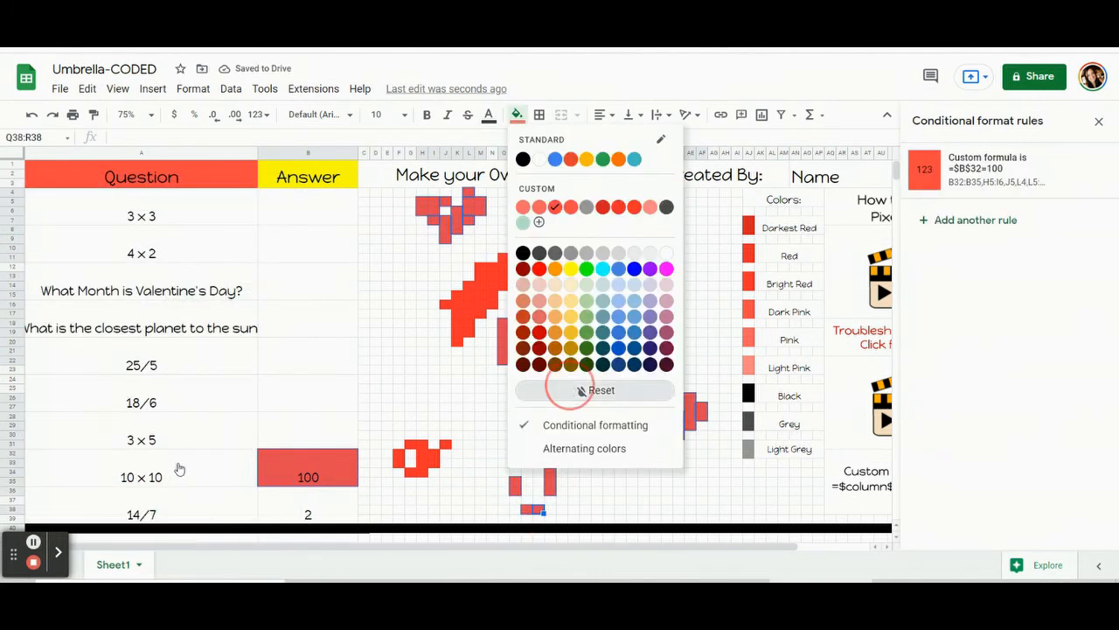
# Reset the manual fill of the dark pink pixels and clear the 10 × 10 answer in B32:B35
pyautogui.click(271, 470)
pyautogui.press('Delete')
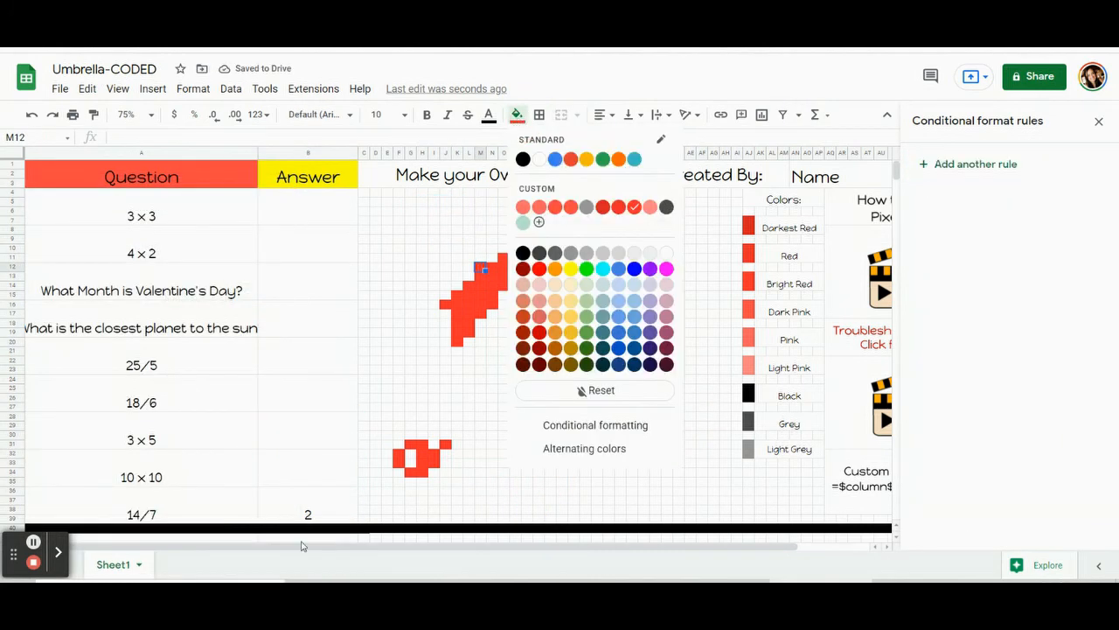
# Create a rule for the 14/7 answer in B36:B39 with a bright red fill and the custom formula =$b$36=2
pyautogui.click(299, 511)
pyautogui.click(965, 168)
pyautogui.click(1043, 396)
pyautogui.click(1011, 185)
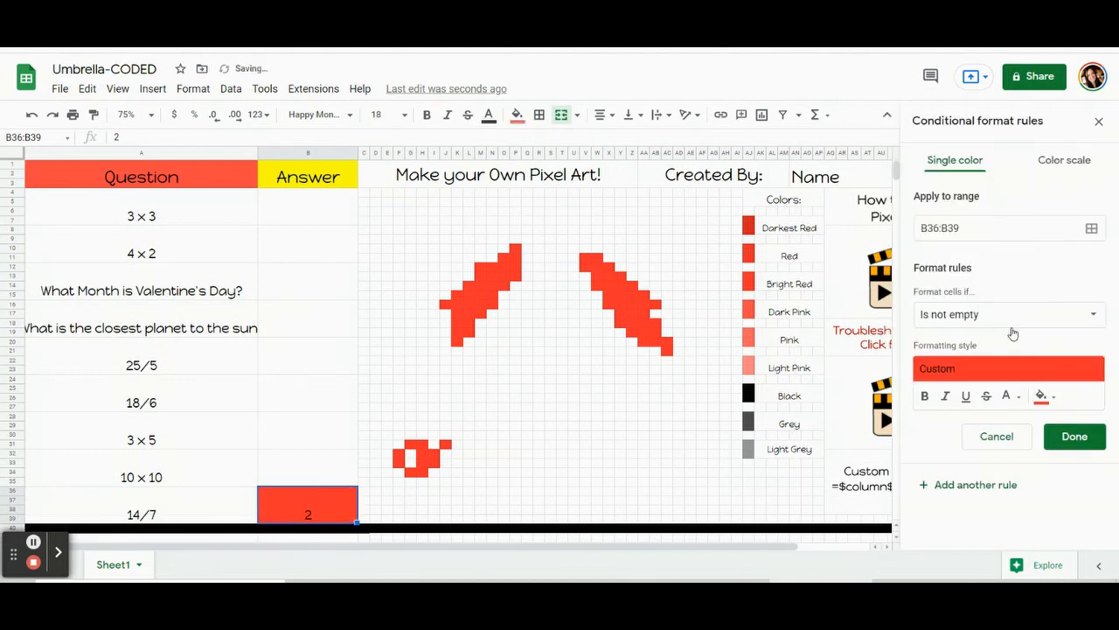
pyautogui.click(1006, 314)
pyautogui.click(997, 547)
pyautogui.click(1000, 347)
pyautogui.write('=$')
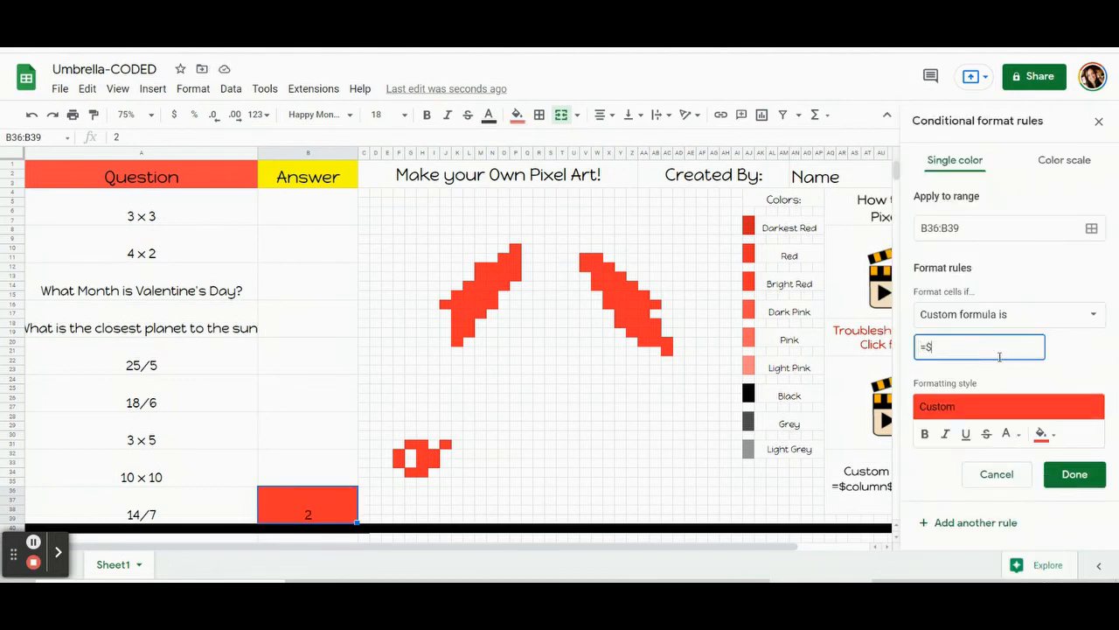
pyautogui.write('b$36=2')
# Extend the 14/7 rule to the bright red pixels of the lower-left heart and both umbrella panels, and save it
pyautogui.click(1091, 227)
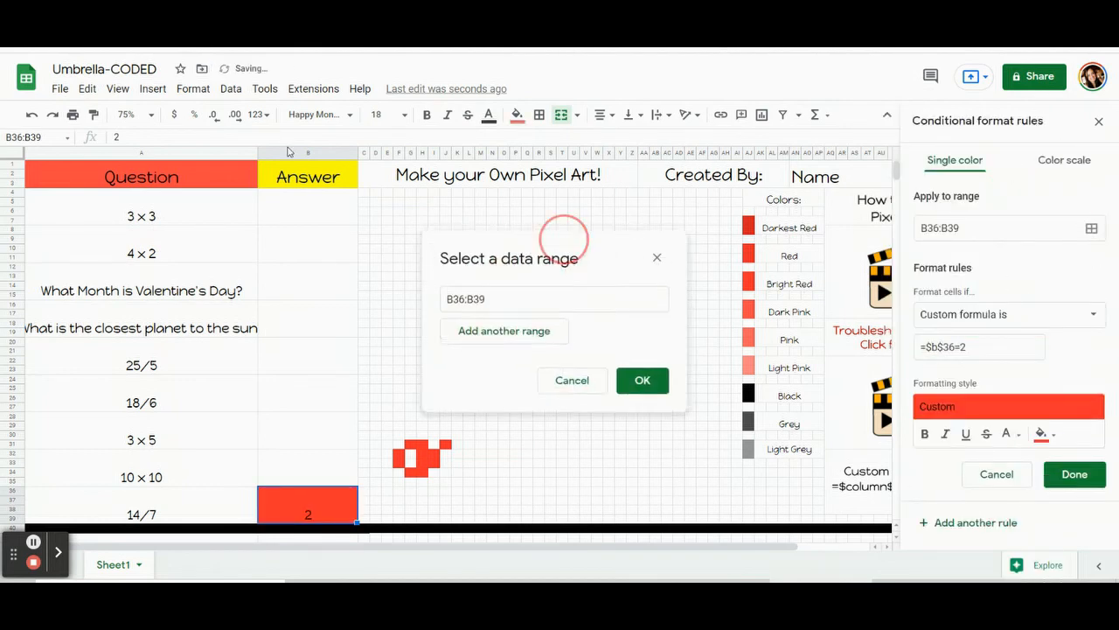
pyautogui.keyDown('ctrl'); pyautogui.click(411, 473); pyautogui.keyUp('ctrl')
pyautogui.moveTo(400, 454); pyautogui.dragTo(435, 453)
pyautogui.keyDown('ctrl'); pyautogui.click(411, 444); pyautogui.keyUp('ctrl')
pyautogui.keyDown('ctrl'); pyautogui.click(445, 445); pyautogui.keyUp('ctrl')
pyautogui.moveTo(433, 304); pyautogui.dragTo(445, 304)
pyautogui.moveTo(456, 295); pyautogui.dragTo(469, 332)
pyautogui.keyDown('ctrl'); pyautogui.click(480, 314); pyautogui.keyUp('ctrl')
pyautogui.keyDown('ctrl'); pyautogui.click(457, 342); pyautogui.keyUp('ctrl')
pyautogui.keyDown('ctrl'); pyautogui.click(470, 286); pyautogui.keyUp('ctrl')
pyautogui.moveTo(481, 266); pyautogui.dragTo(516, 276)
pyautogui.keyDown('ctrl'); pyautogui.click(505, 257); pyautogui.keyUp('ctrl')
pyautogui.moveTo(587, 257); pyautogui.dragTo(665, 354)
pyautogui.keyDown('ctrl'); pyautogui.click(607, 267); pyautogui.keyUp('ctrl')
pyautogui.keyDown('ctrl'); pyautogui.click(630, 286); pyautogui.keyUp('ctrl')
pyautogui.keyDown('ctrl'); pyautogui.click(652, 305); pyautogui.keyUp('ctrl')
pyautogui.keyDown('ctrl'); pyautogui.click(632, 337); pyautogui.keyUp('ctrl')
pyautogui.keyDown('ctrl'); pyautogui.click(652, 325); pyautogui.keyUp('ctrl')
pyautogui.click(264, 510)
pyautogui.click(1075, 474)
# Reset the manual fill of the bright red pixels and clear the 14/7 answer in B36:B39
pyautogui.click(517, 114)
pyautogui.click(289, 495)
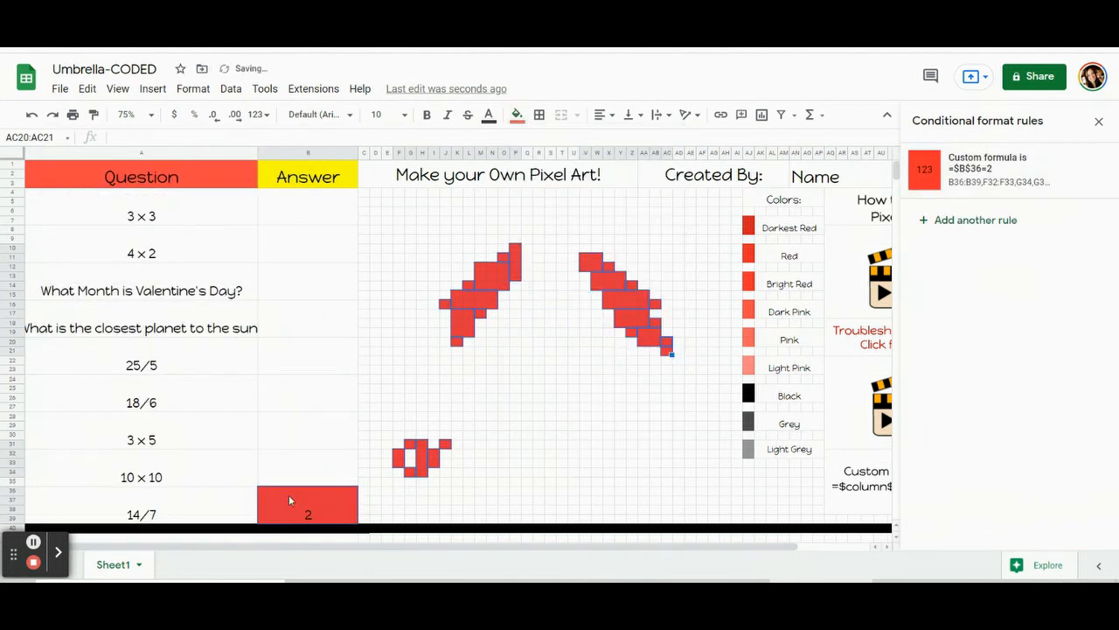
pyautogui.press('Delete')
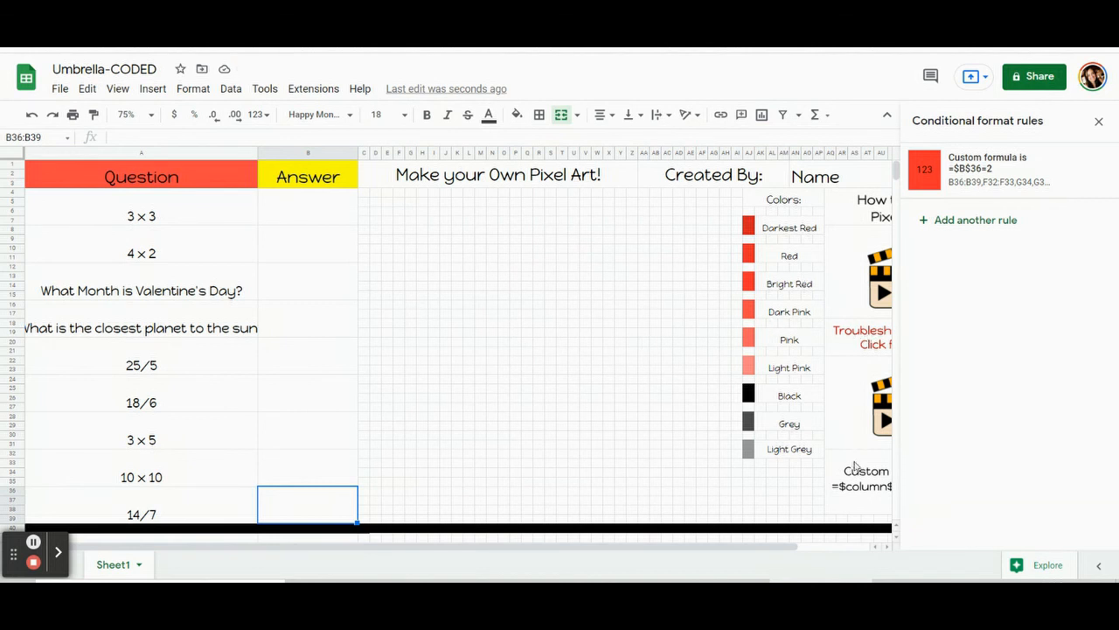
# Review the conditional format rule attached to each answer cell, from 3 × 3 through 14/7 and back
pyautogui.moveTo(882, 439)
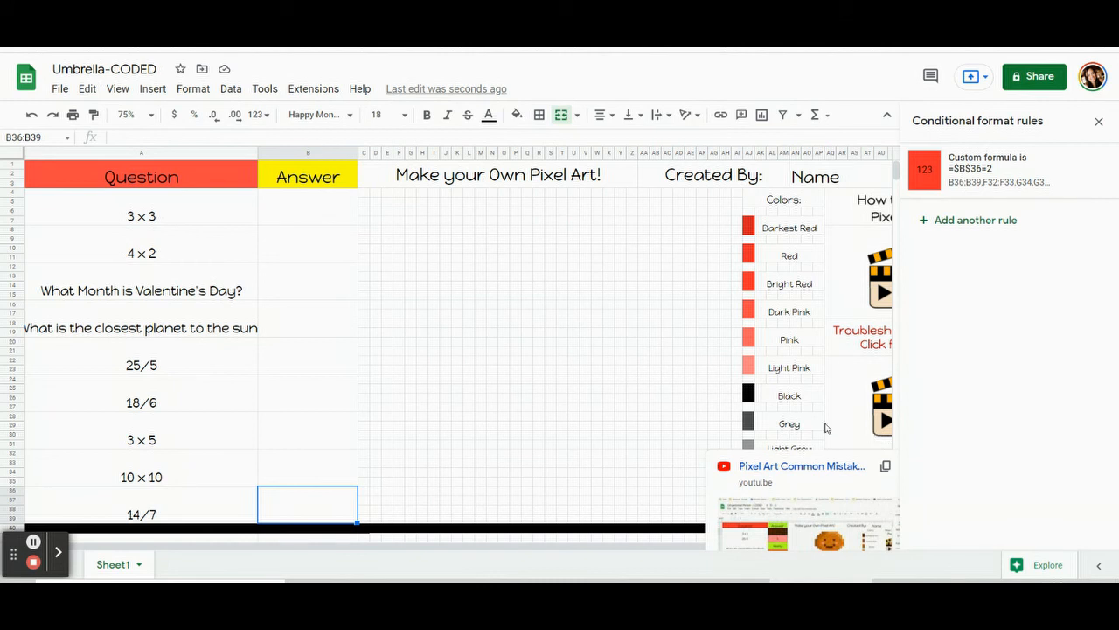
pyautogui.click(318, 213)
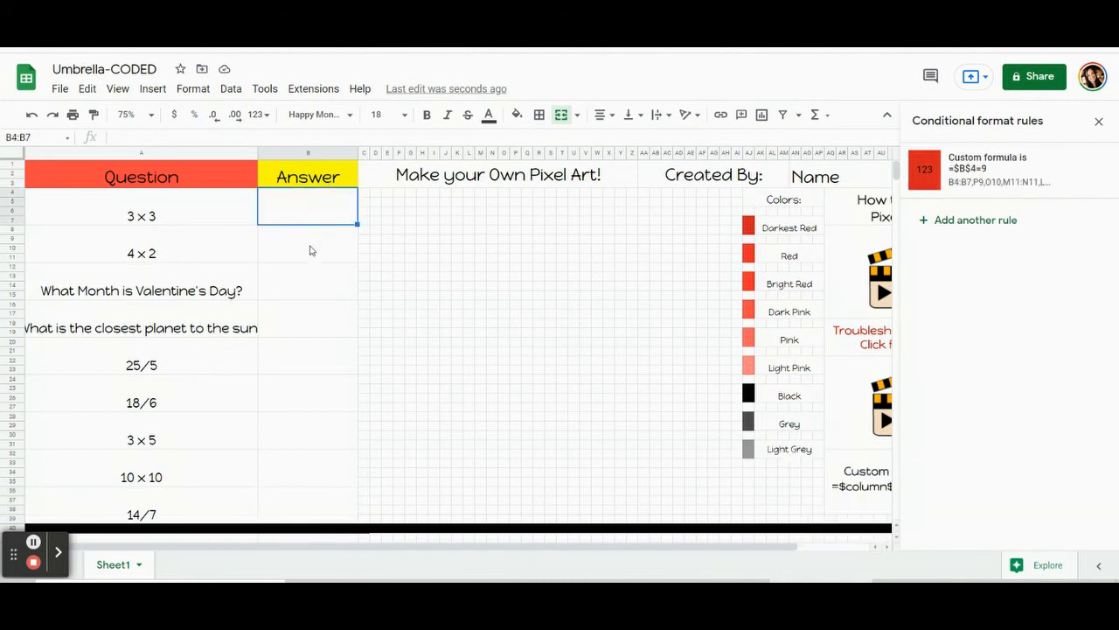
pyautogui.click(313, 259)
pyautogui.click(312, 285)
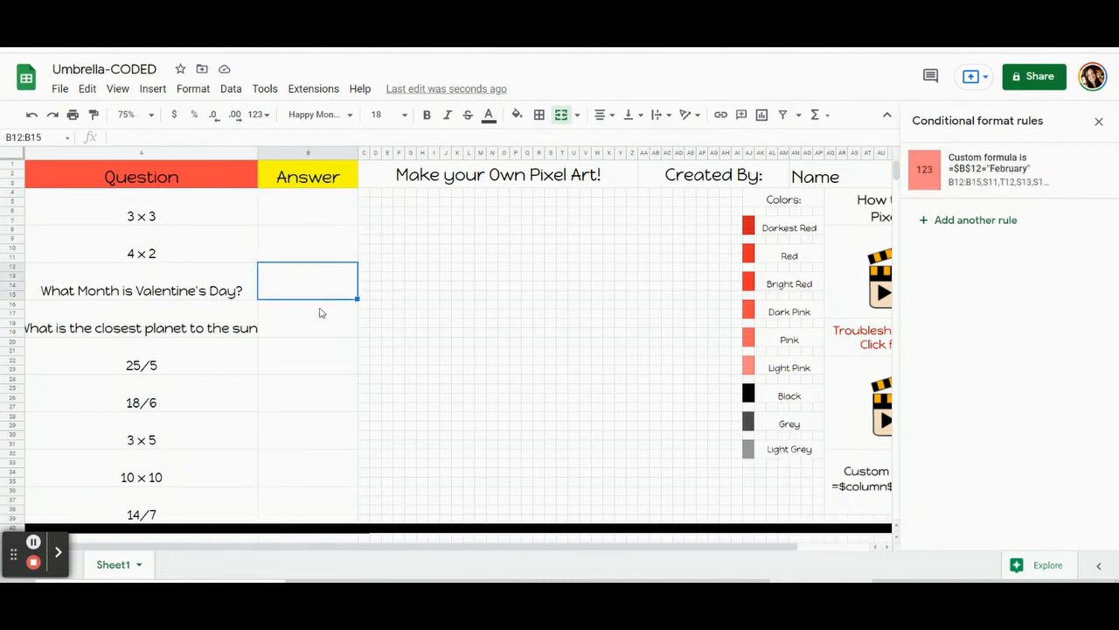
pyautogui.click(319, 324)
pyautogui.click(317, 353)
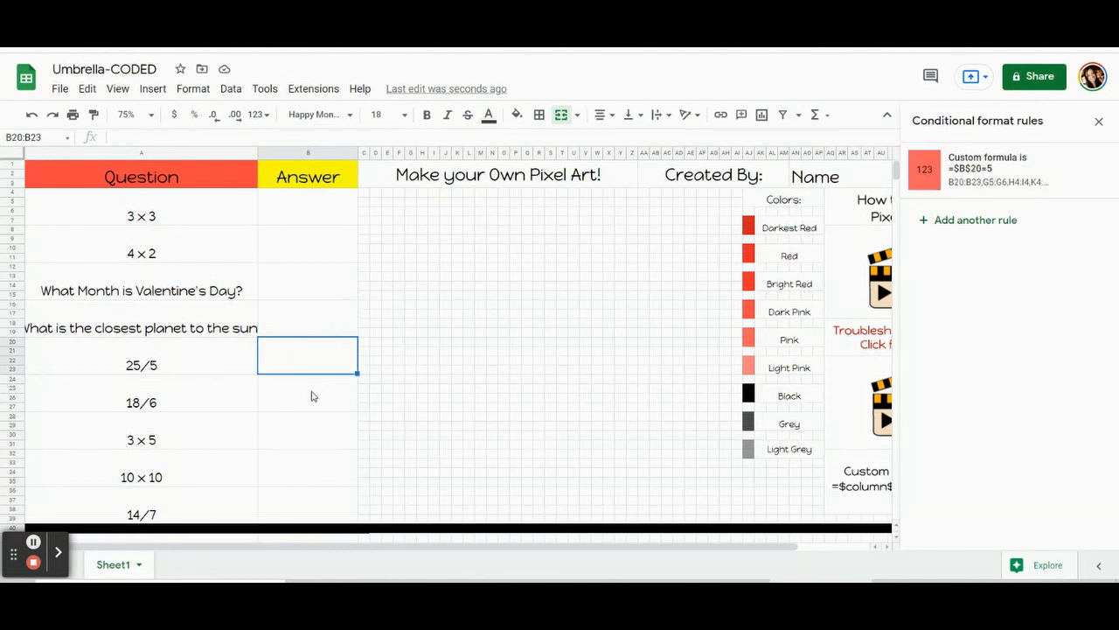
pyautogui.click(313, 396)
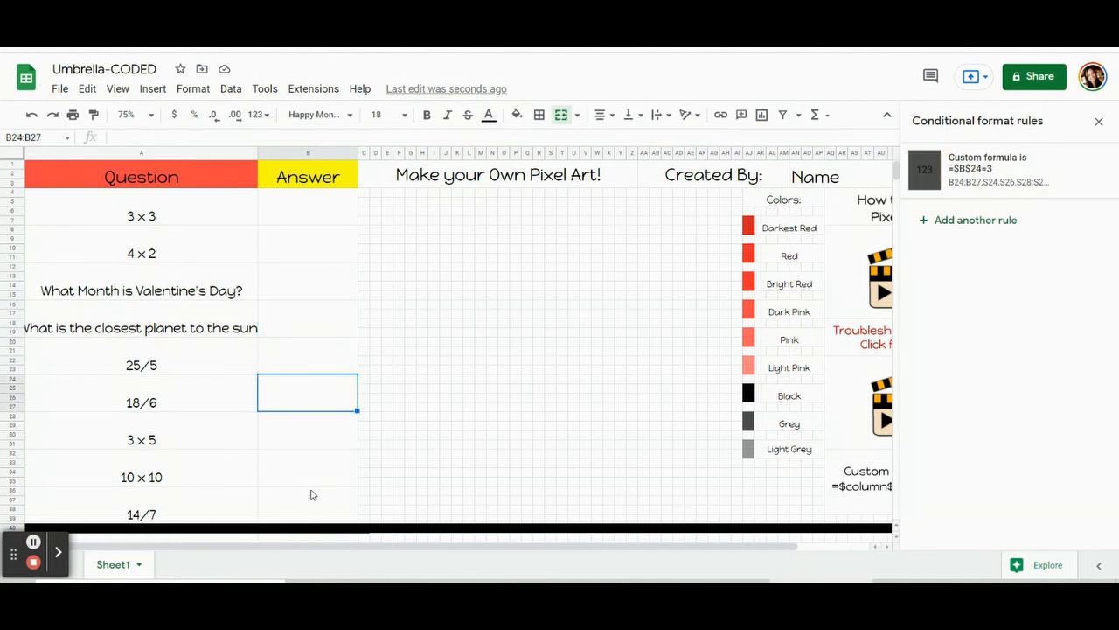
pyautogui.click(312, 480)
pyautogui.click(312, 432)
pyautogui.click(316, 505)
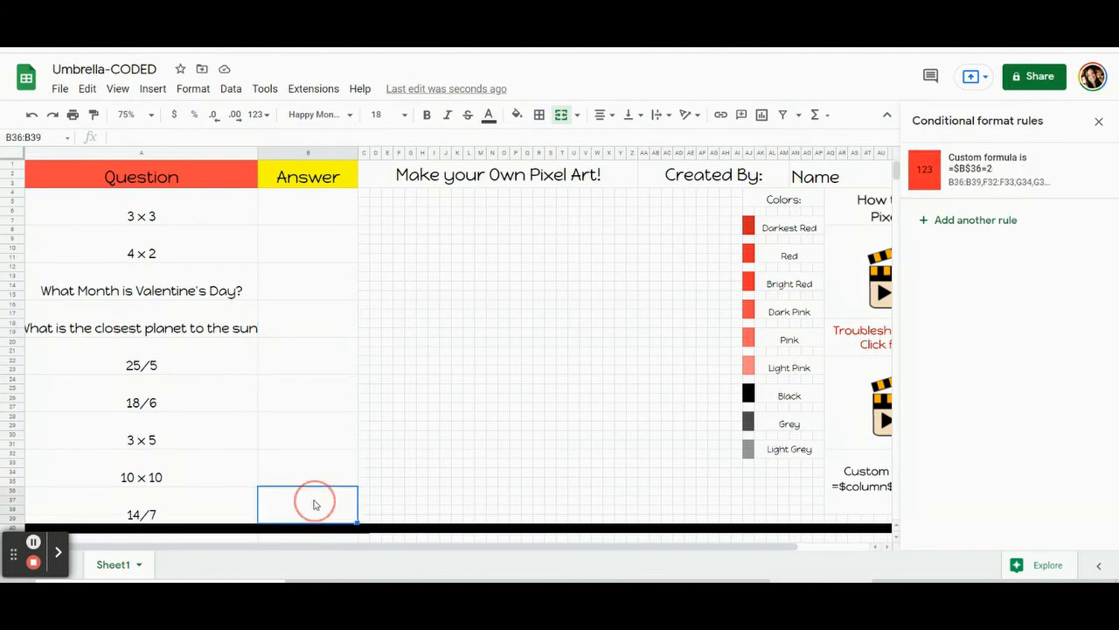
pyautogui.click(310, 464)
pyautogui.click(312, 432)
pyautogui.click(317, 389)
pyautogui.click(321, 354)
pyautogui.click(321, 316)
pyautogui.click(324, 283)
pyautogui.click(320, 254)
pyautogui.click(322, 216)
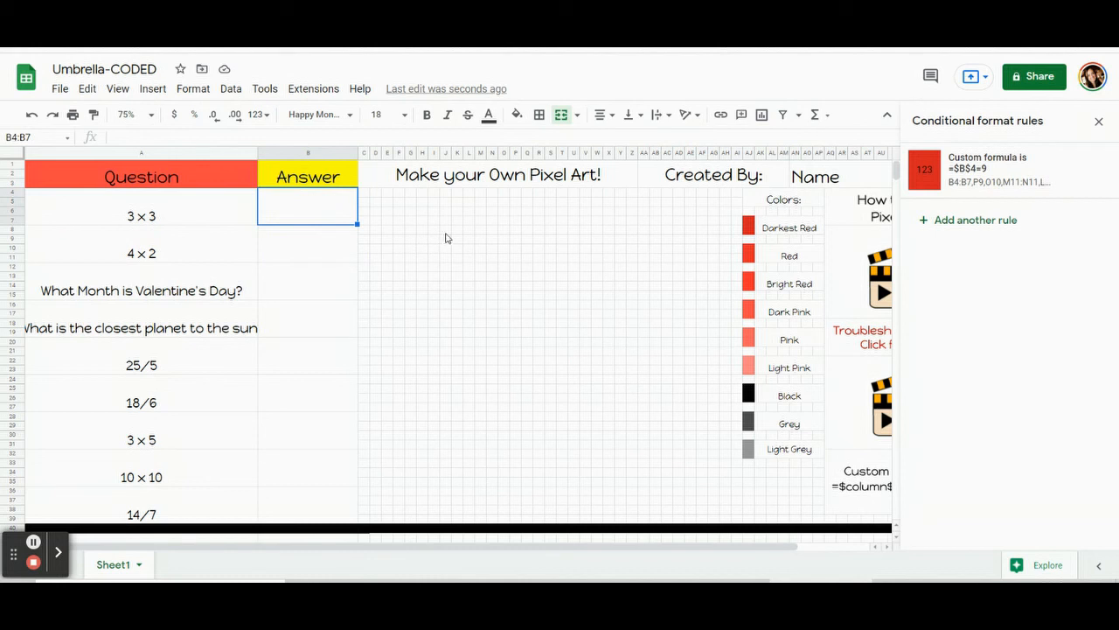
# Close the conditional format rules and answer the first four questions with 9, 8, February and Mercury
pyautogui.click(1099, 120)
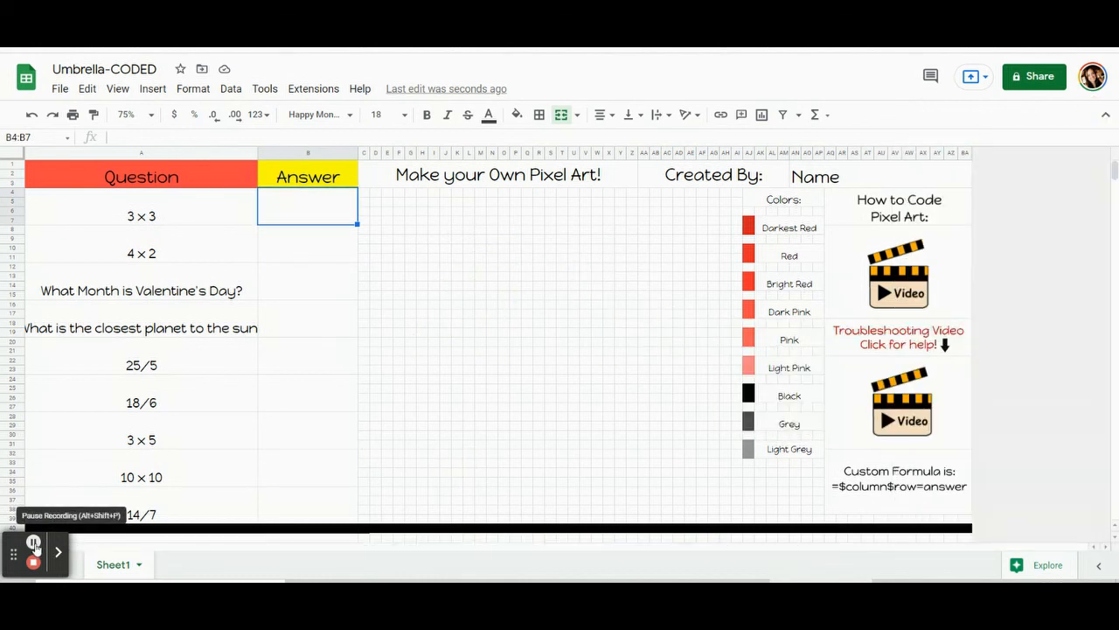
pyautogui.press('Return')
pyautogui.write('8')
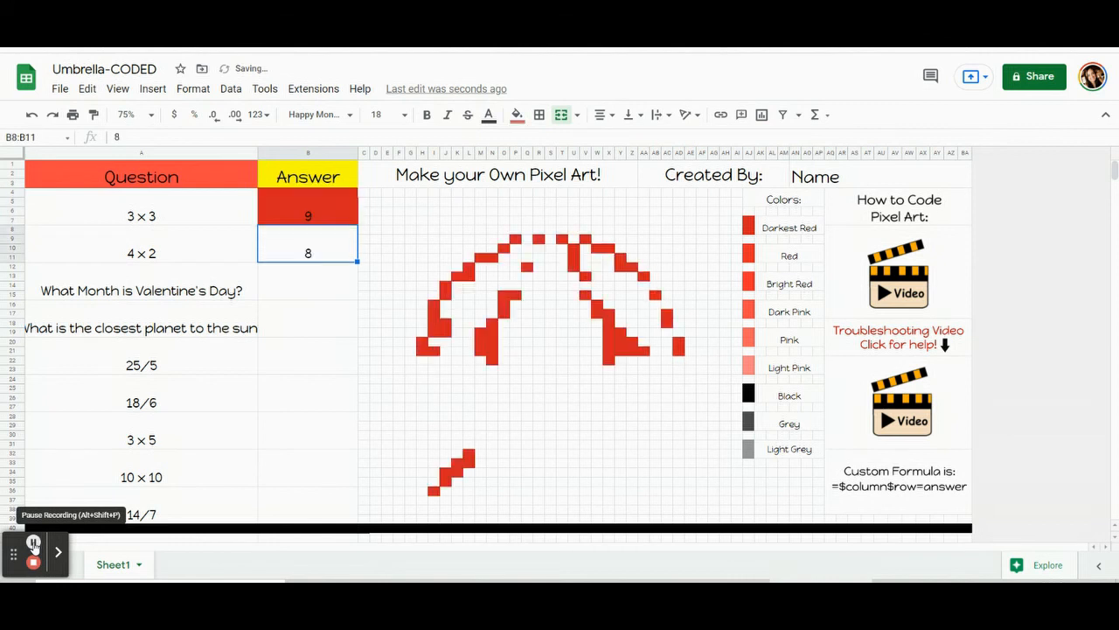
pyautogui.press('Return')
pyautogui.write('February')
pyautogui.press('Return')
pyautogui.write('Mercury')
pyautogui.press('Return')
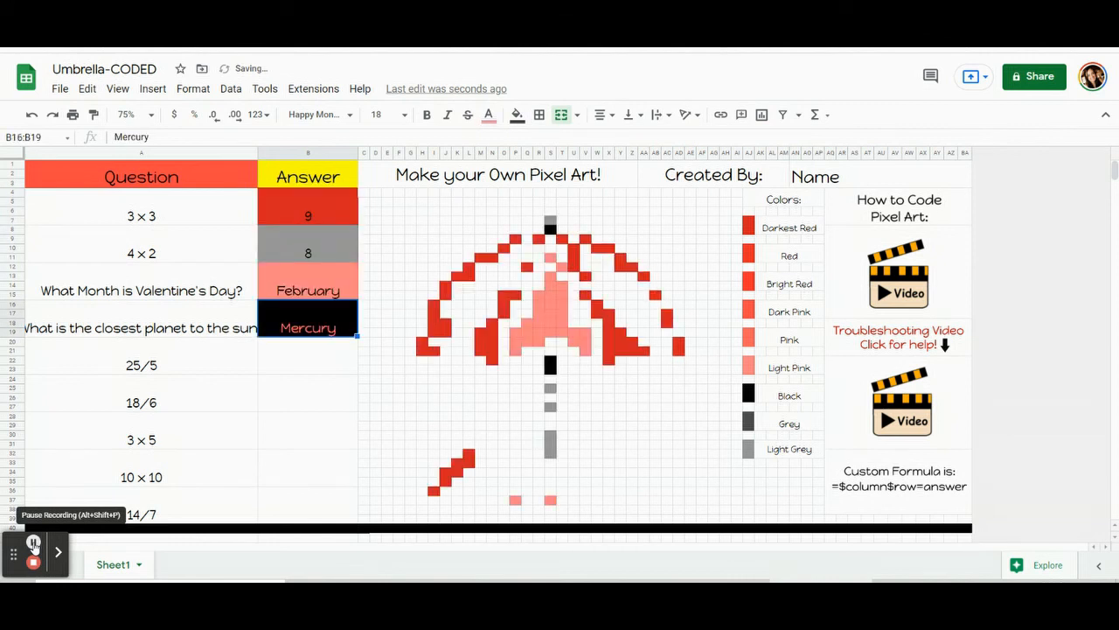
# Answer the remaining questions from 25/5 through 14/7 with 5, 3, 15, 100 and 2
pyautogui.write('5')
pyautogui.press('Return')
pyautogui.write('3')
pyautogui.press('Return')
pyautogui.write('15')
pyautogui.press('Return')
pyautogui.write('100')
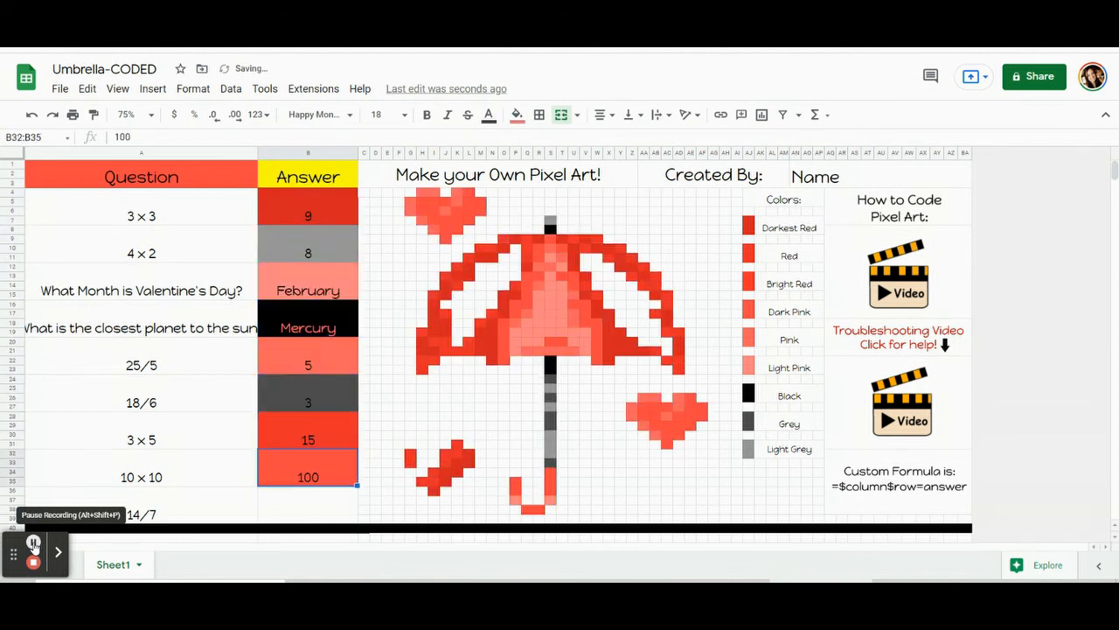
pyautogui.press('Return')
pyautogui.write('2')
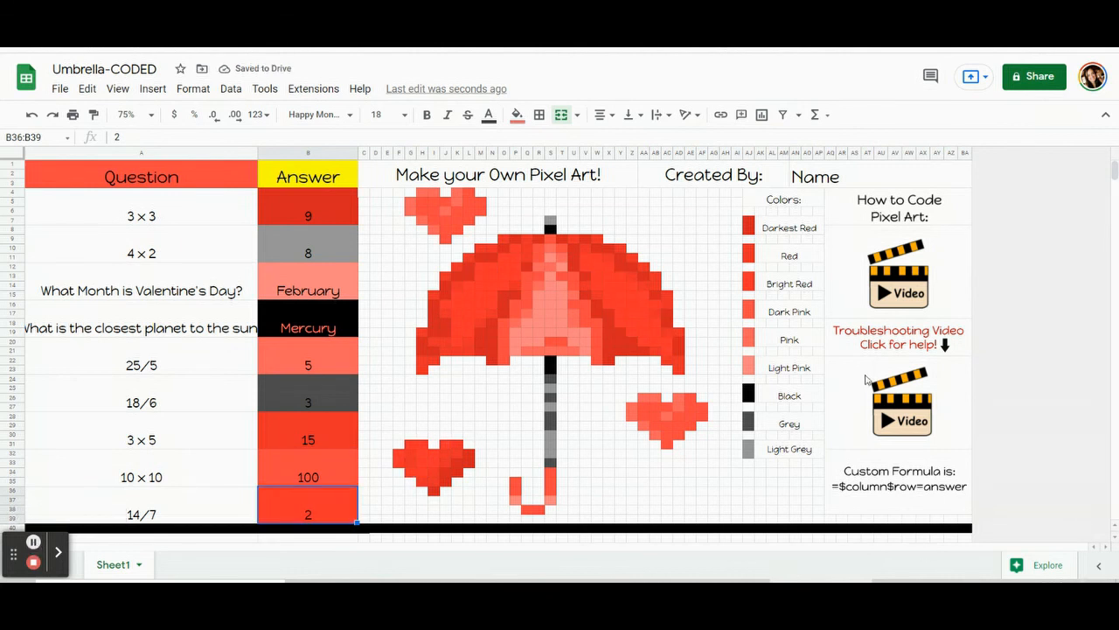
pyautogui.moveTo(857, 423)
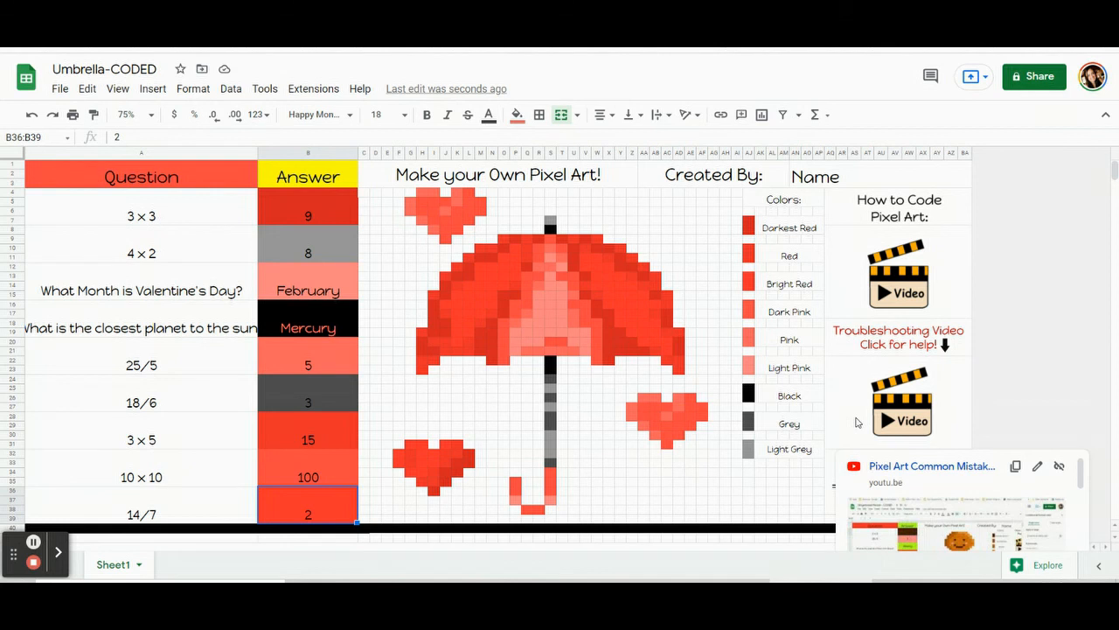